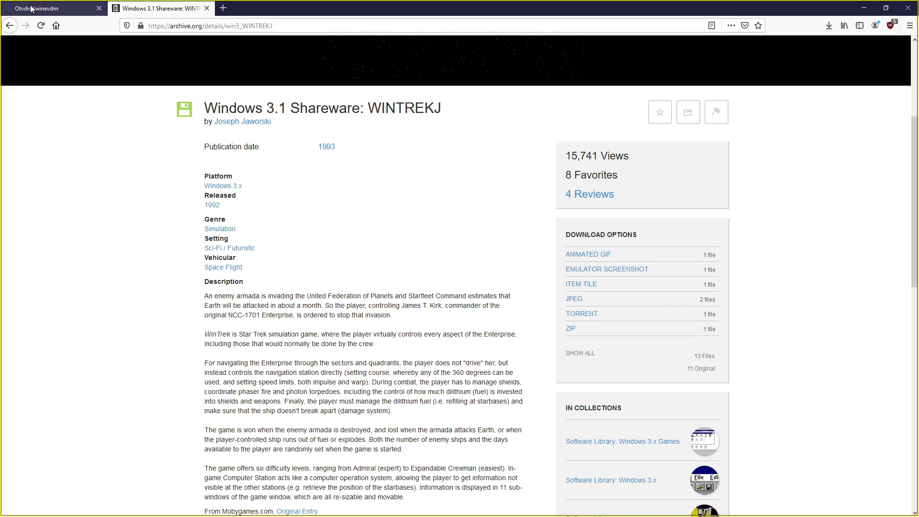
# Open the Otvdm/winevdm page and look through the file list of its linked winevdm GitHub repository
pyautogui.click(34, 9)
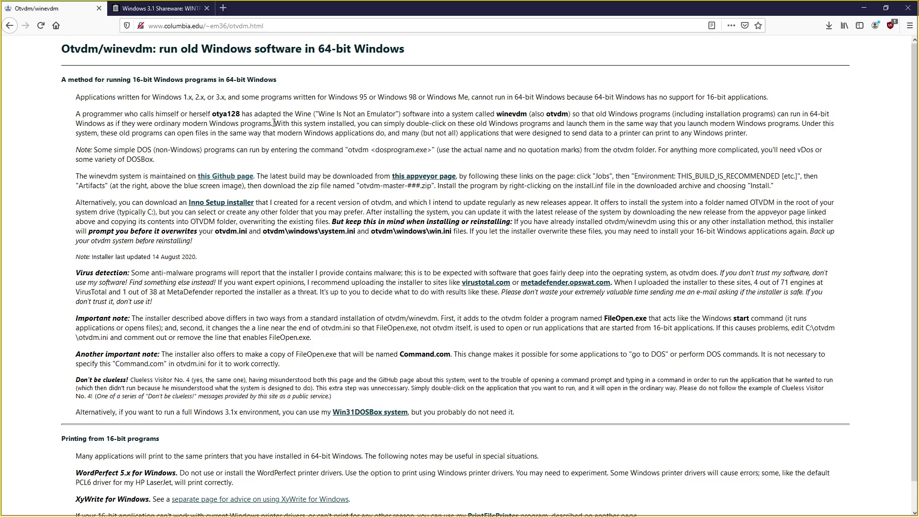
pyautogui.scroll(-1, 292, 294)
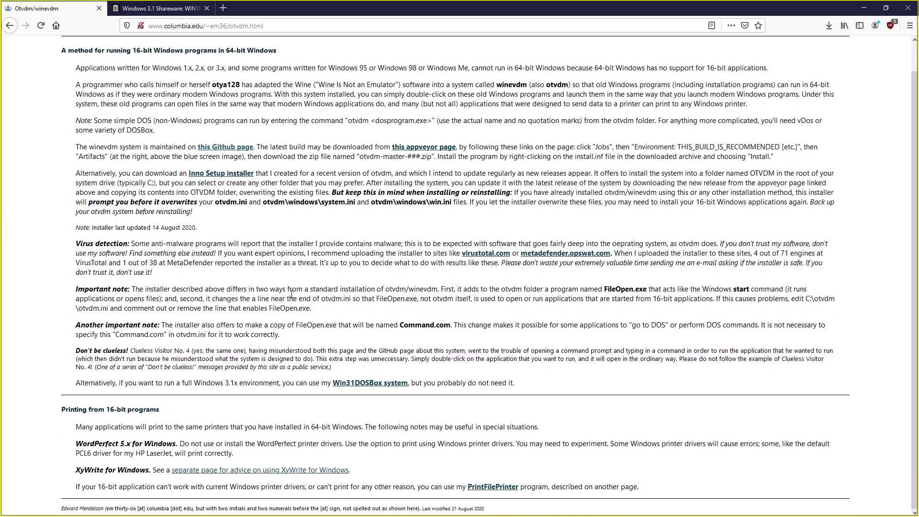
pyautogui.click(233, 146)
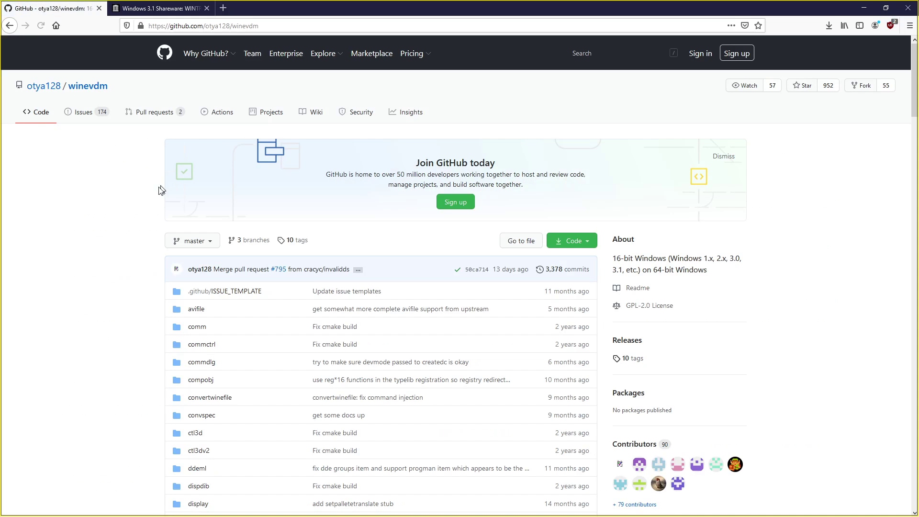
pyautogui.scroll(-5, 118, 213)
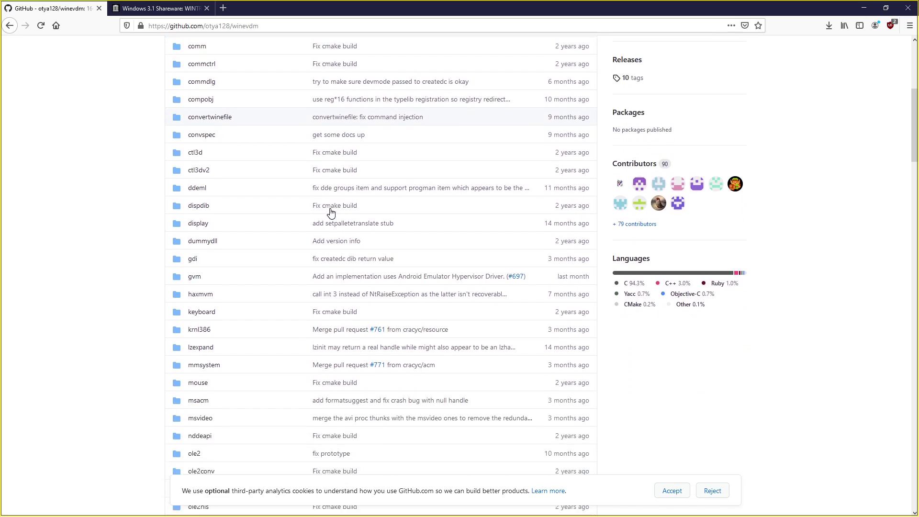
pyautogui.scroll(-2, 330, 212)
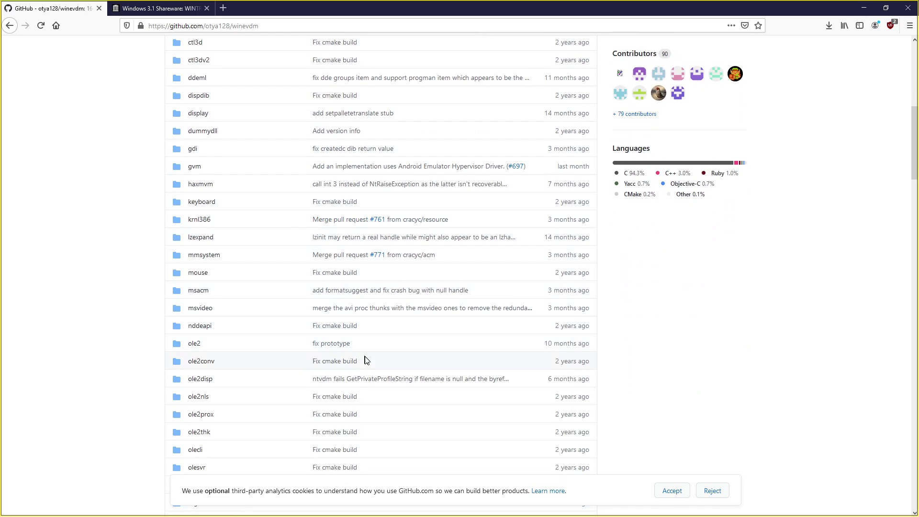
pyautogui.scroll(-2, 368, 363)
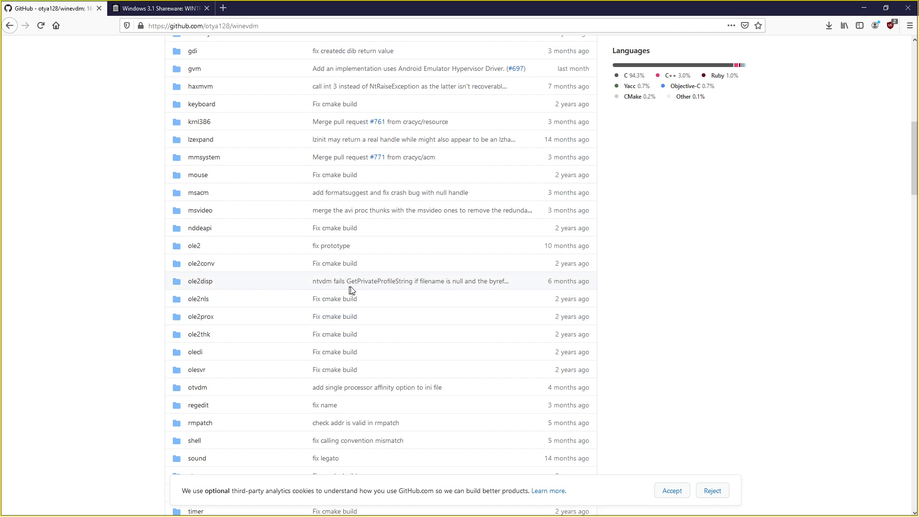
pyautogui.scroll(-1, 307, 279)
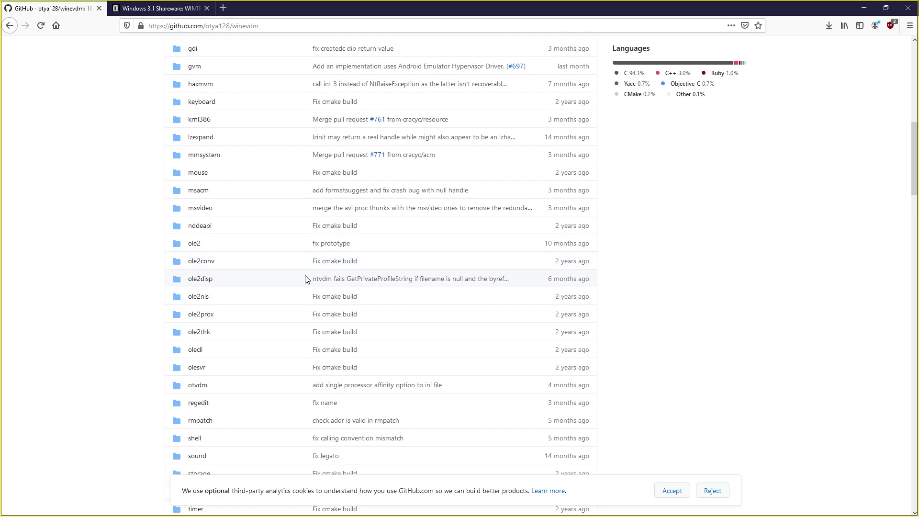
pyautogui.scroll(-6, 307, 279)
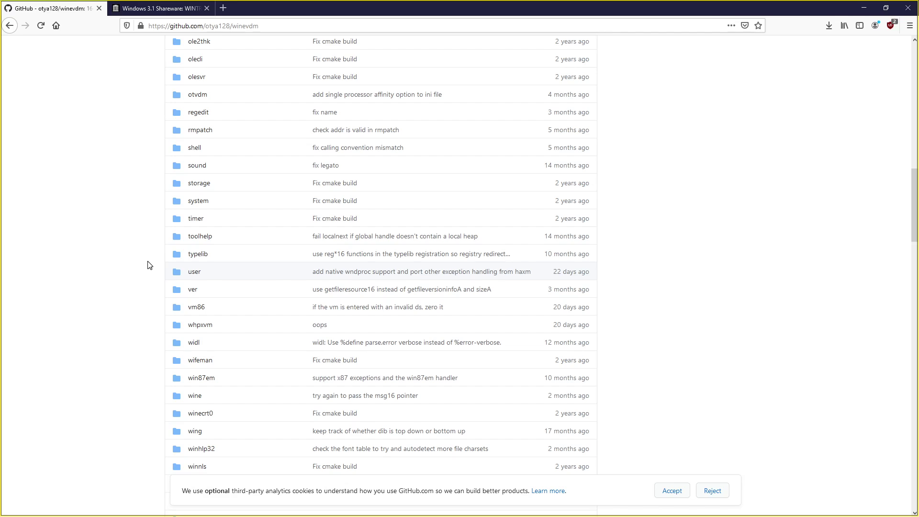
pyautogui.hotkey('alt', 'Left')
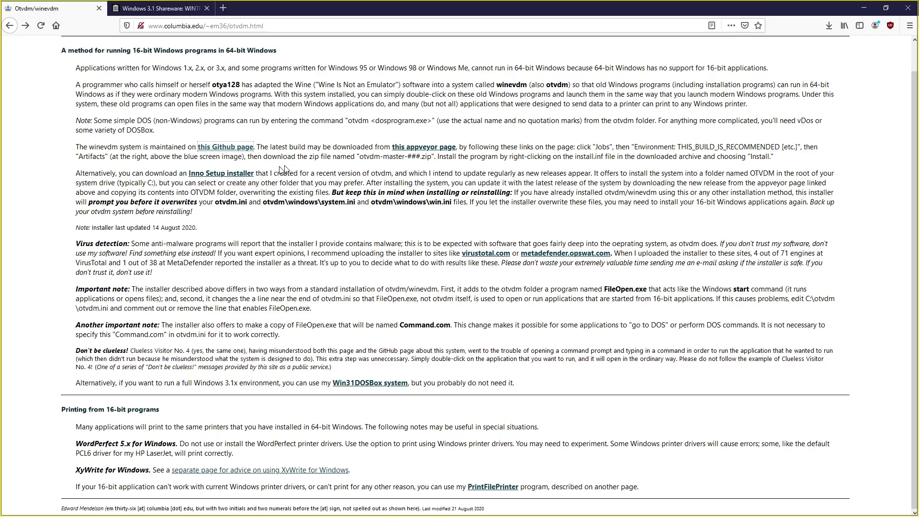
# View the winevdm build page on AppVeyor and its master branch on GitHub, and return to the Otvdm page
pyautogui.click(410, 149)
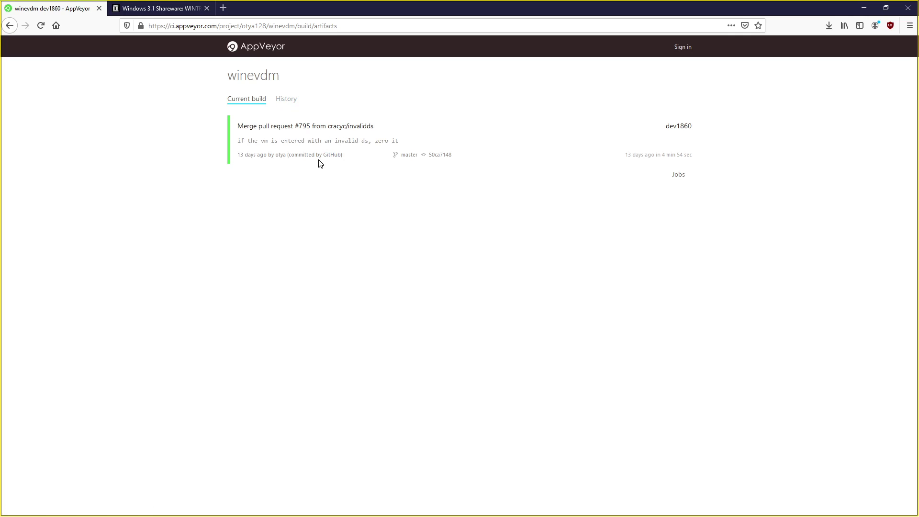
pyautogui.click(412, 155)
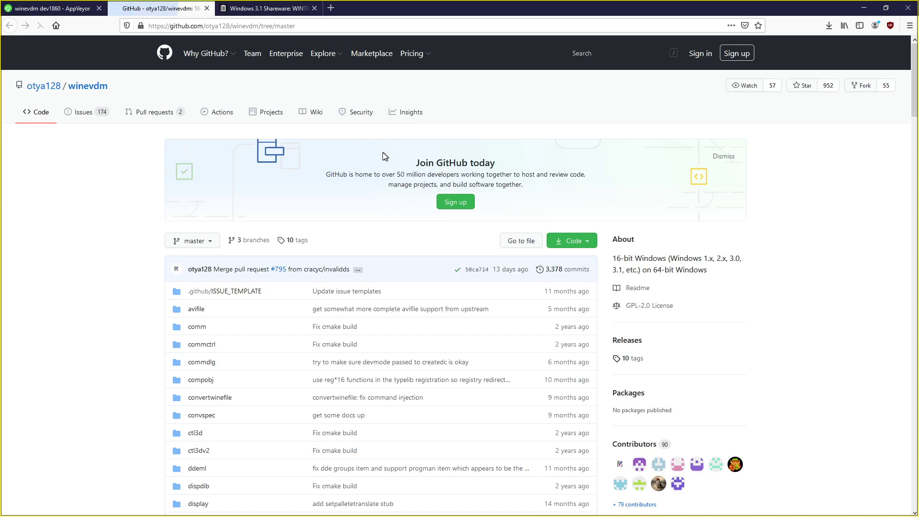
pyautogui.click(41, 4)
pyautogui.hotkey('alt', 'Left')
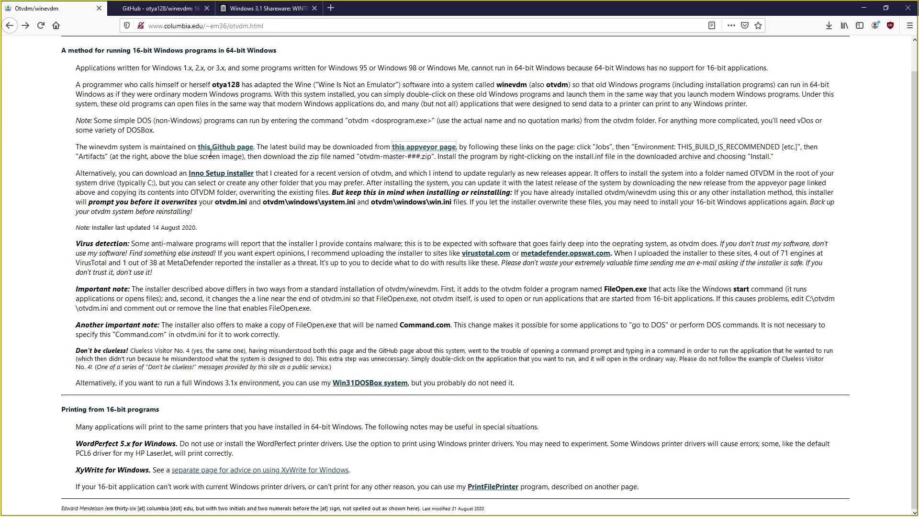
# Download OtvdmSetup.exe from the Inno Setup installer link and try to run it
pyautogui.click(225, 174)
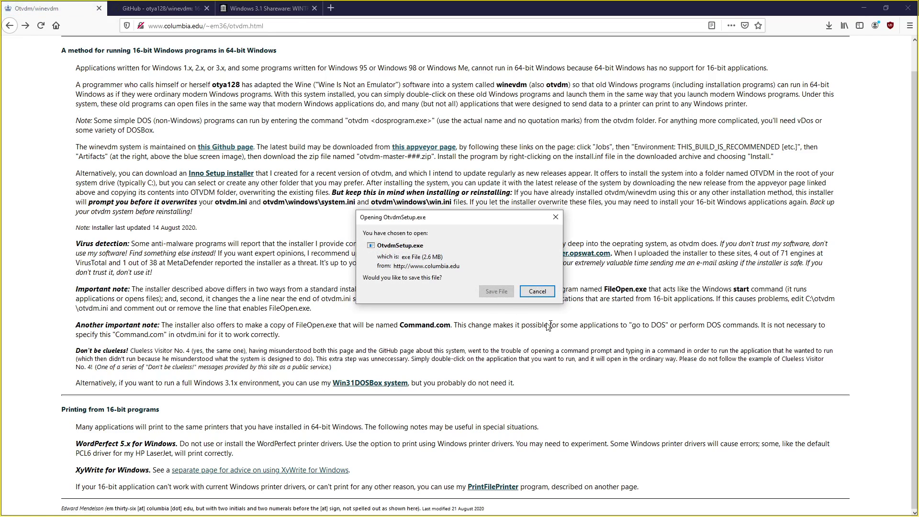
pyautogui.click(498, 292)
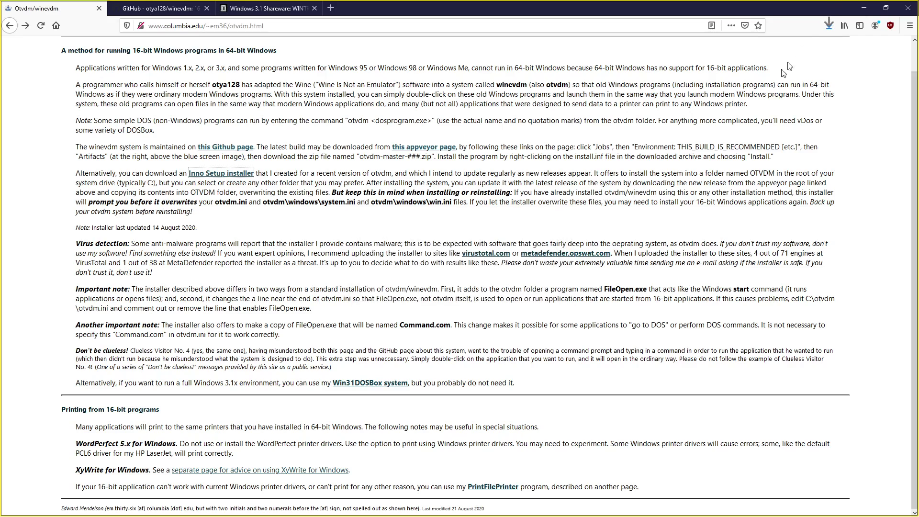
pyautogui.click(827, 25)
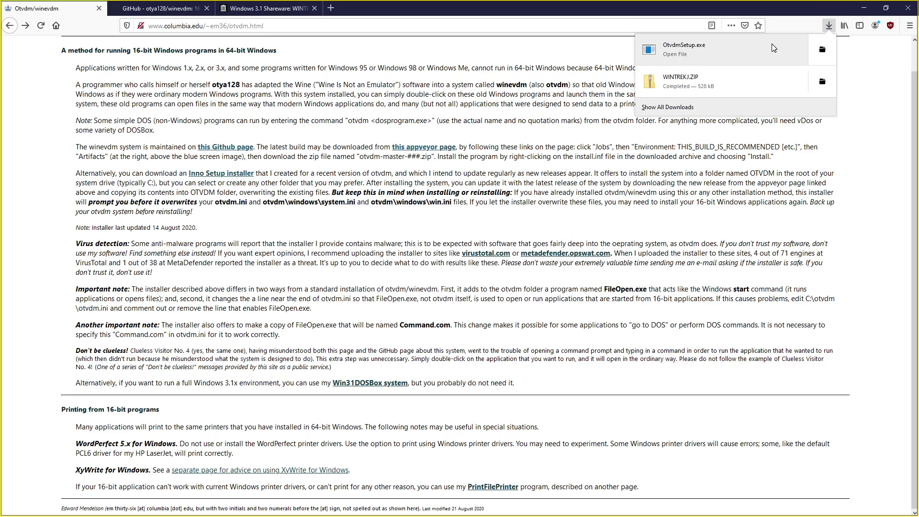
pyautogui.click(773, 46)
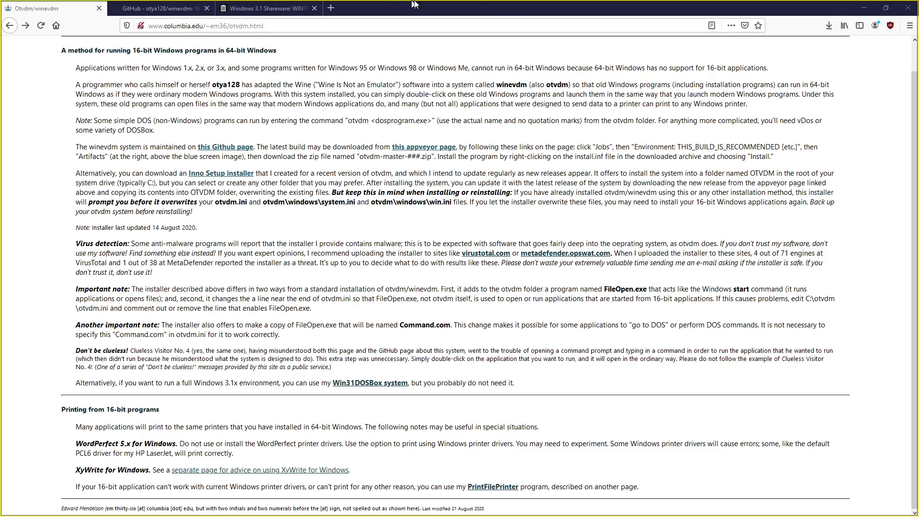
pyautogui.press('super+d')
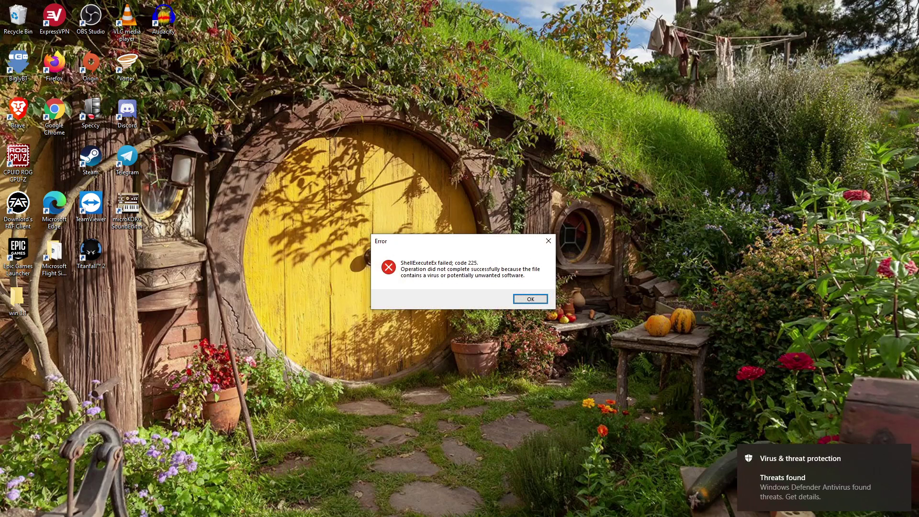
pyautogui.click(526, 303)
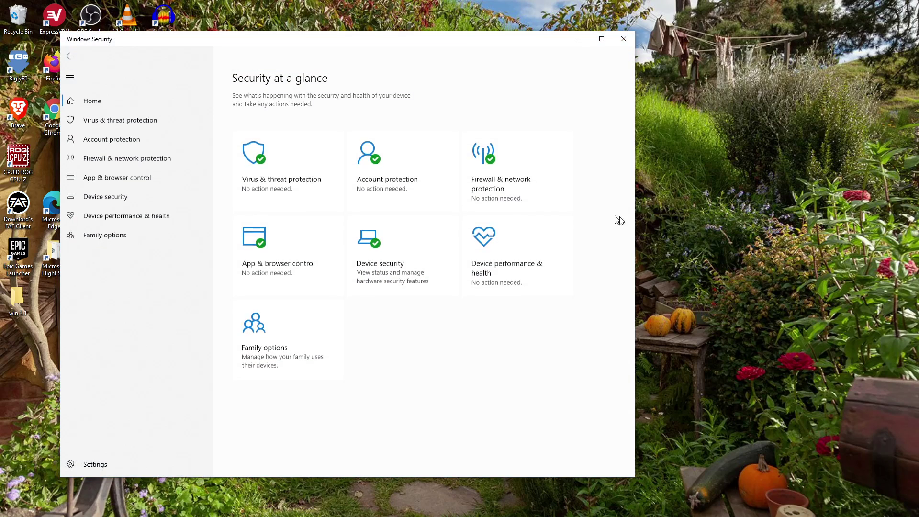
# Turn off real-time protection in the Virus & threat protection settings of Windows Security
pyautogui.click(295, 168)
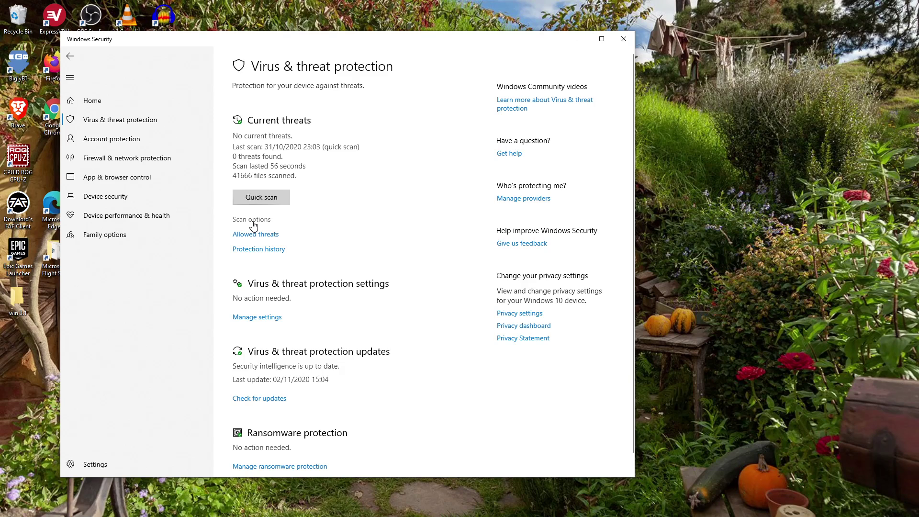
pyautogui.click(252, 319)
pyautogui.click(240, 184)
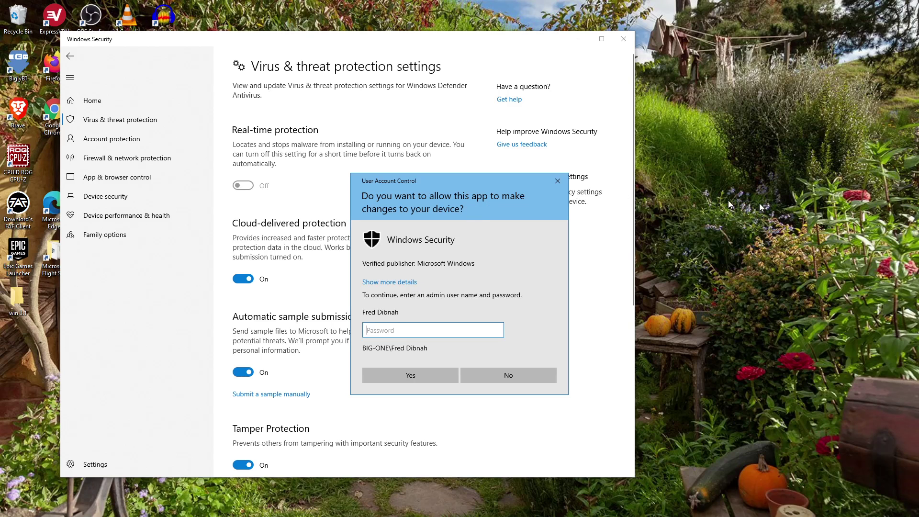
pyautogui.moveTo(465, 188); pyautogui.dragTo(918, 219)
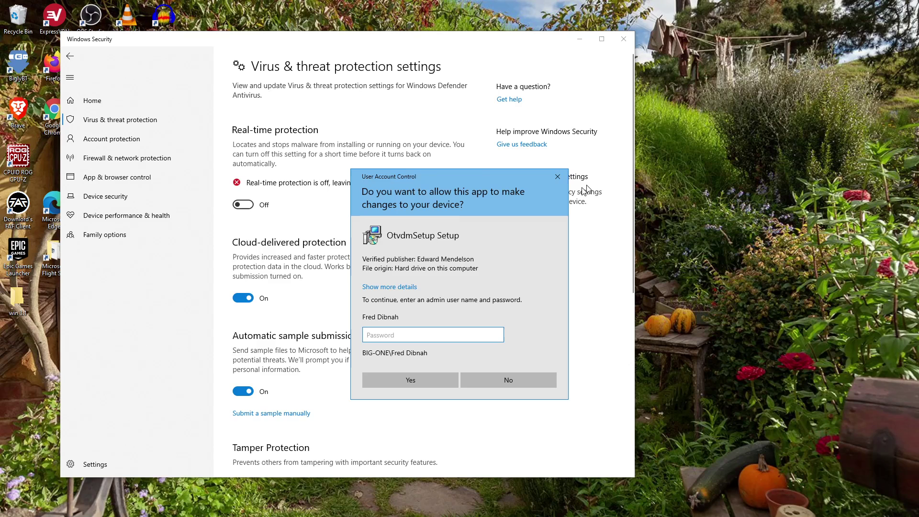
# Install Otvdm into a new C:\otvdm folder without the Command.com copy, and finish with the 16-bit Calc.exe test enabled
pyautogui.press('Escape')
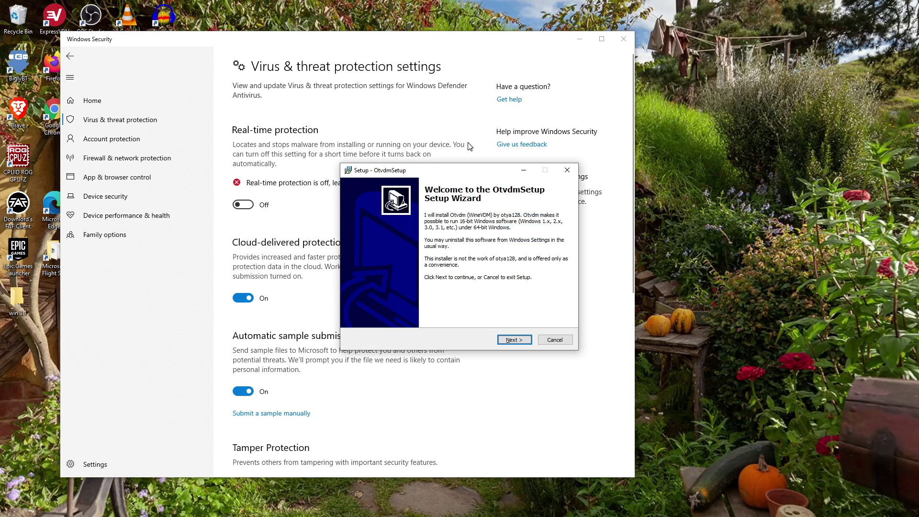
pyautogui.click(514, 340)
pyautogui.click(526, 340)
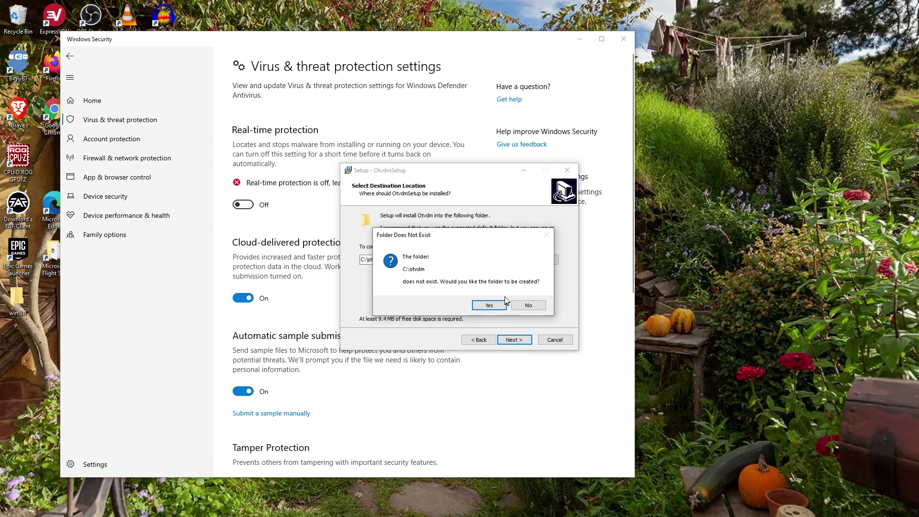
pyautogui.click(489, 305)
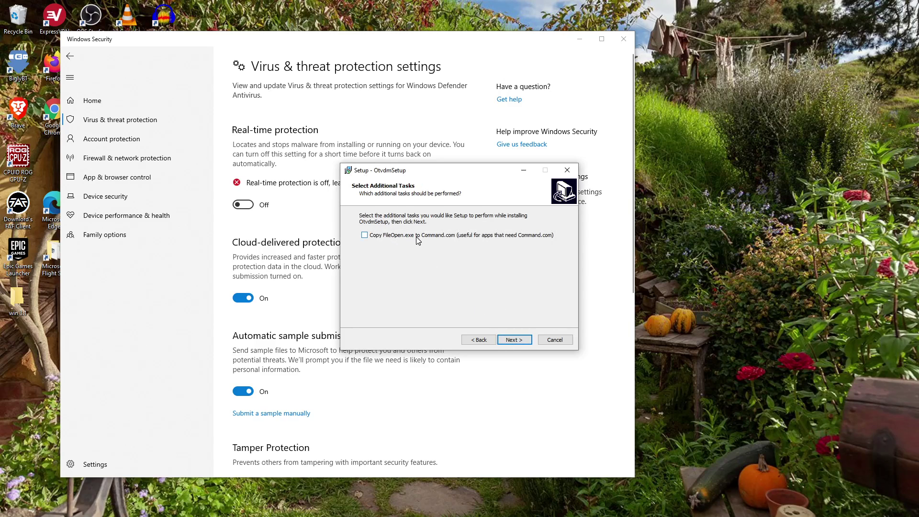
pyautogui.click(524, 340)
pyautogui.click(524, 340)
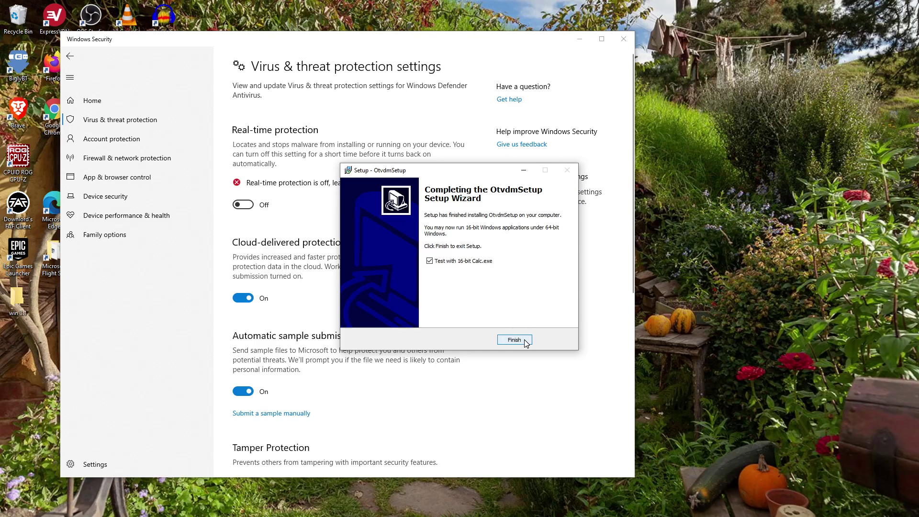
pyautogui.click(526, 341)
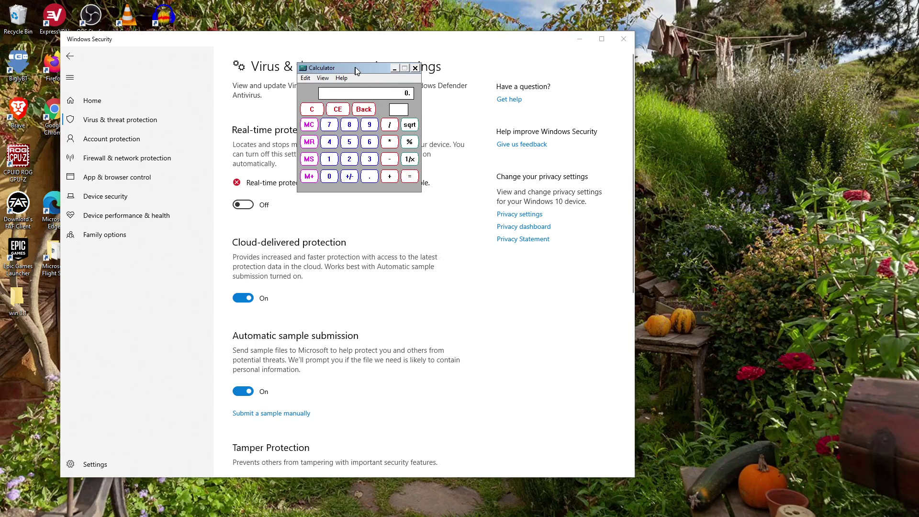
# Test the 16-bit Calculator by computing the square root of 2, and close it
pyautogui.moveTo(356, 71); pyautogui.dragTo(487, 257)
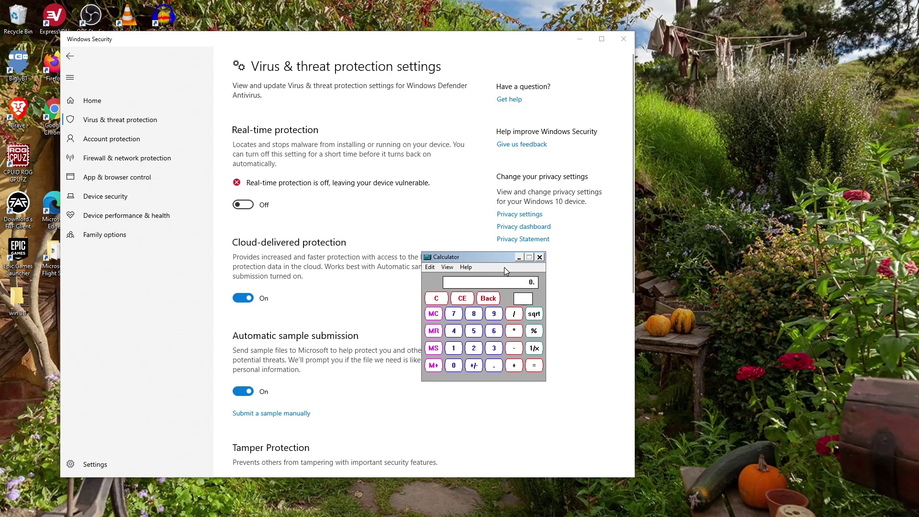
pyautogui.click(474, 350)
pyautogui.click(537, 314)
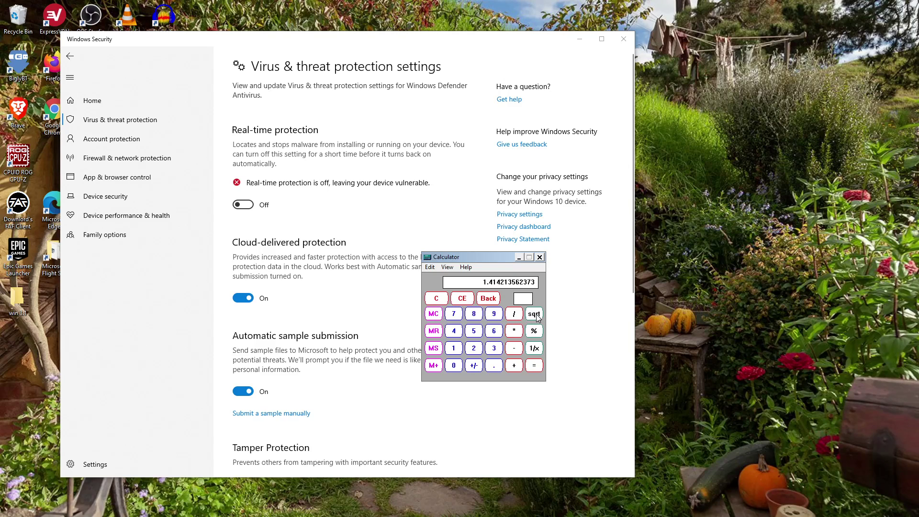
pyautogui.click(532, 365)
pyautogui.click(540, 257)
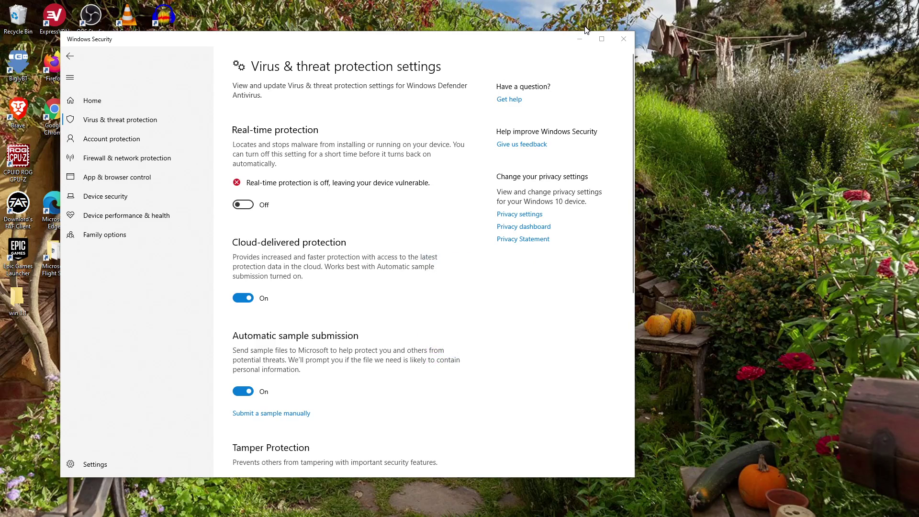
# Minimize Windows Security and open the win trek folder inside the win 3.1 folder in Documents
pyautogui.click(580, 39)
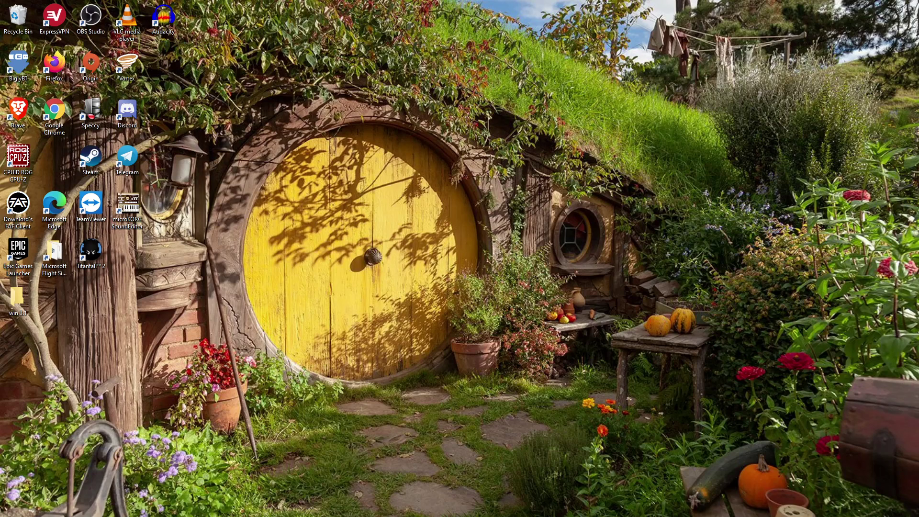
pyautogui.moveTo(583, 88); pyautogui.dragTo(359, 88)
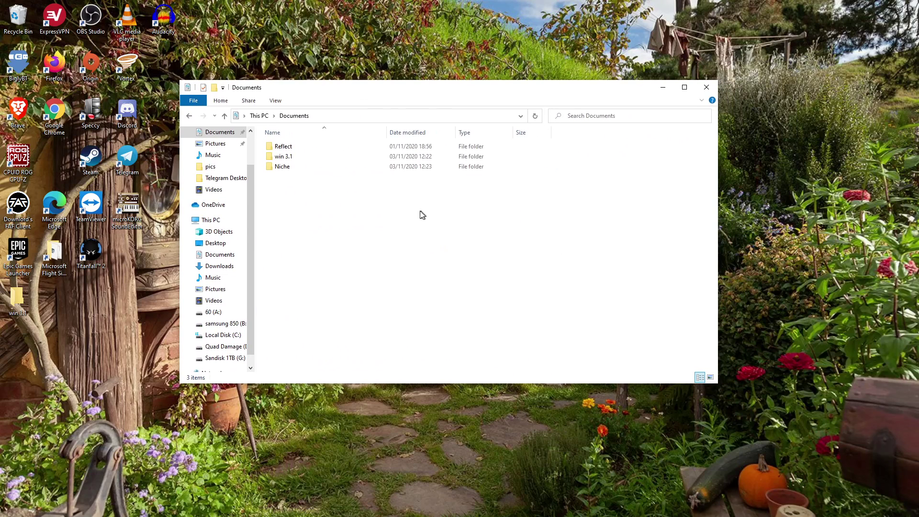
pyautogui.click(294, 158)
pyautogui.doubleClick(295, 158)
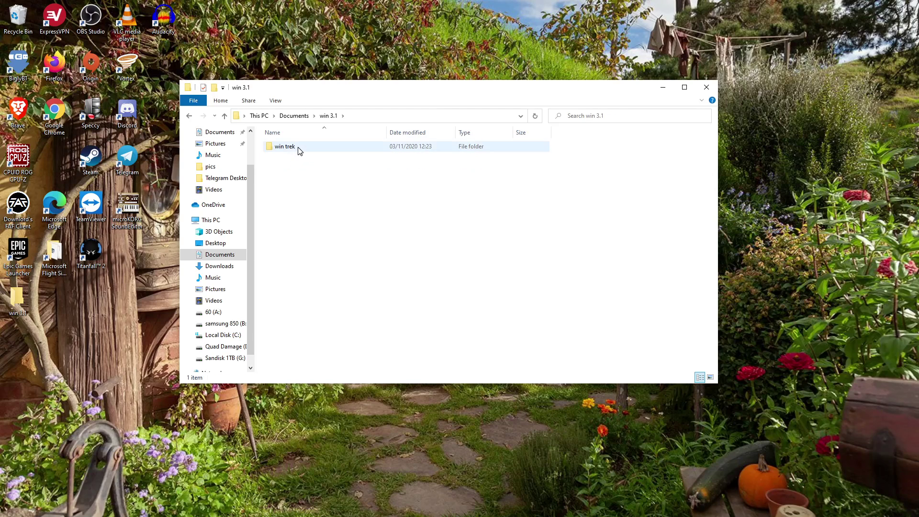
pyautogui.doubleClick(297, 149)
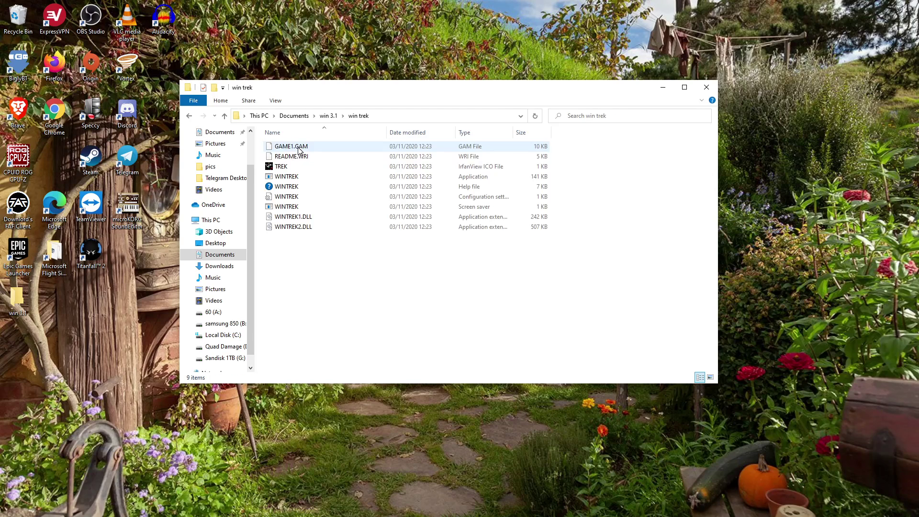
# Launch the WINTREK application and allow it to run anyway despite the SmartScreen block
pyautogui.click(319, 179)
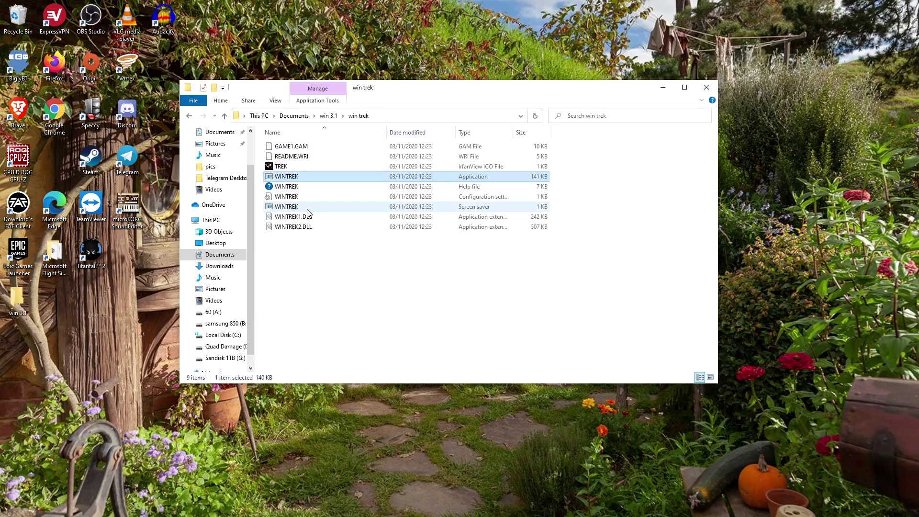
pyautogui.doubleClick(306, 178)
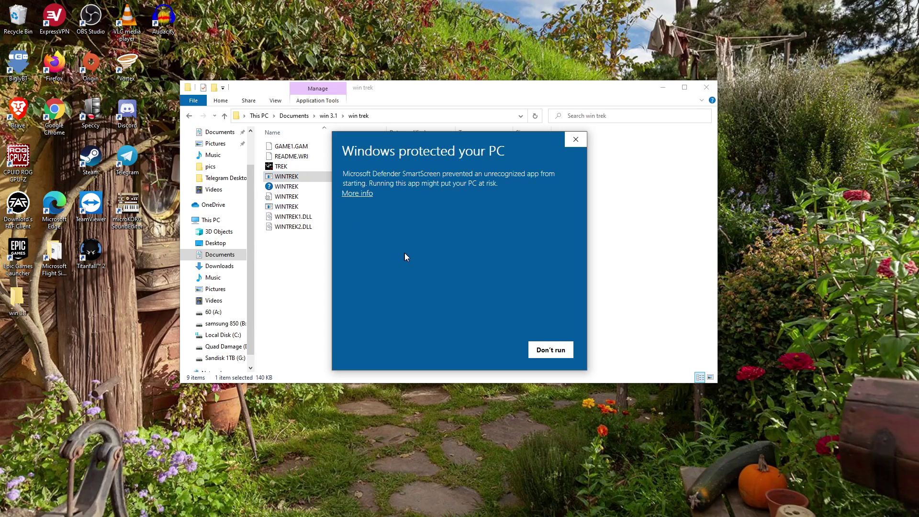
pyautogui.click(357, 194)
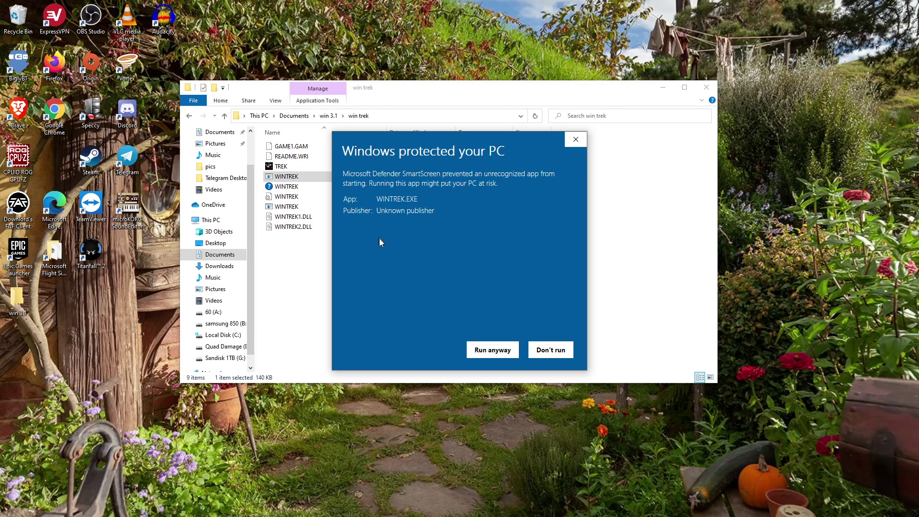
pyautogui.click(484, 349)
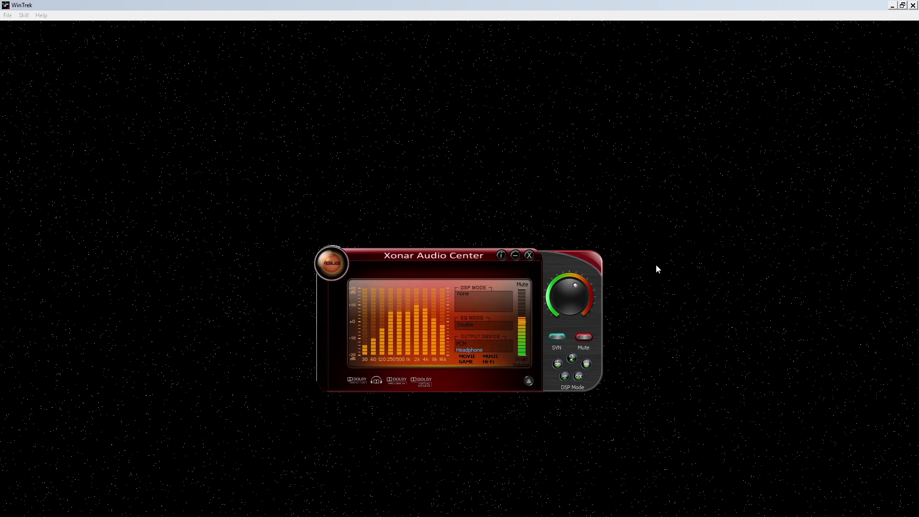
# Lower the volume to about 13 in the Xonar Audio Center and return to the WinTrek window
pyautogui.moveTo(563, 290)
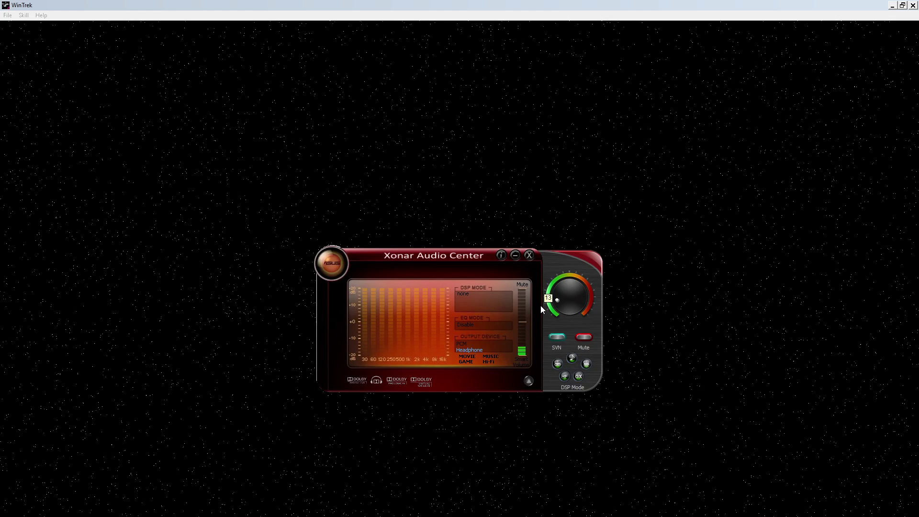
pyautogui.click(581, 4)
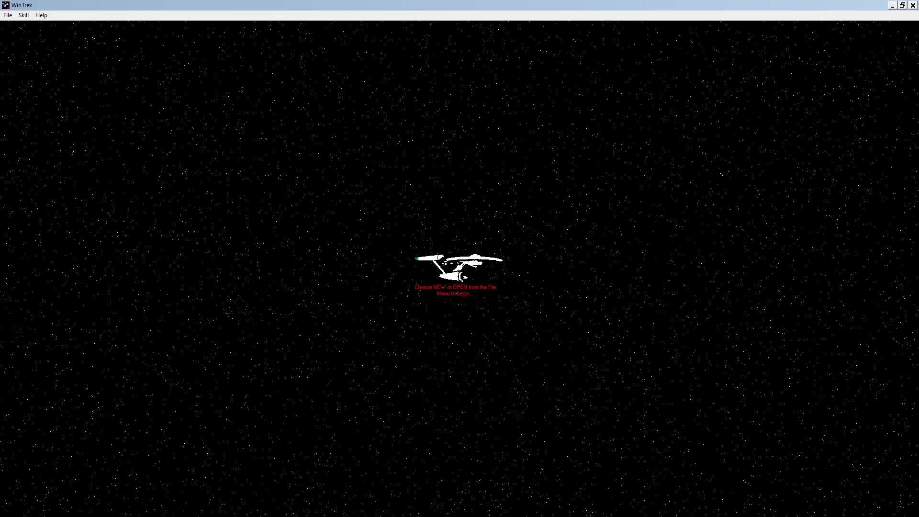
pyautogui.click(449, 311)
pyautogui.doubleClick(597, 4)
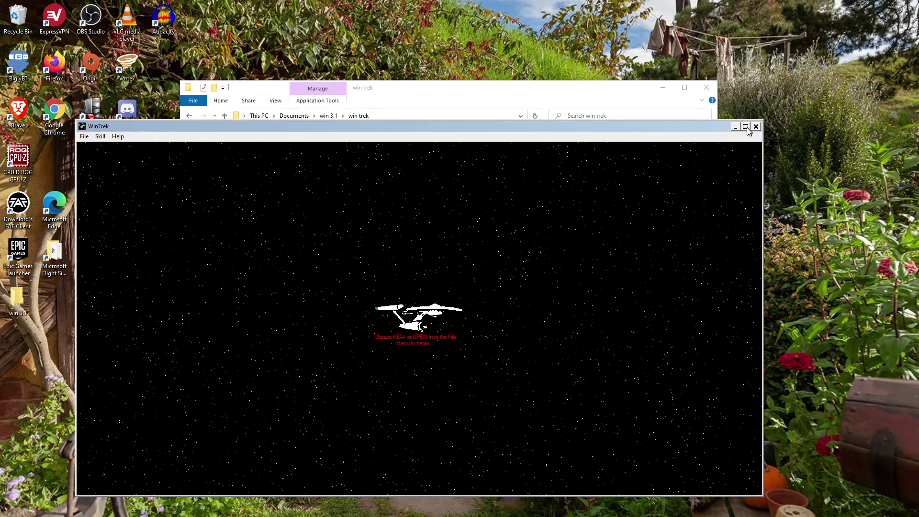
pyautogui.click(746, 127)
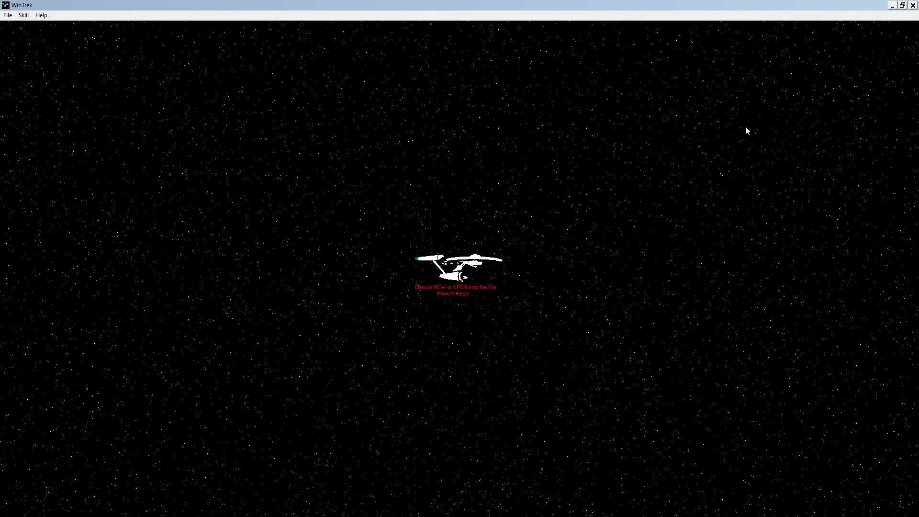
pyautogui.click(6, 17)
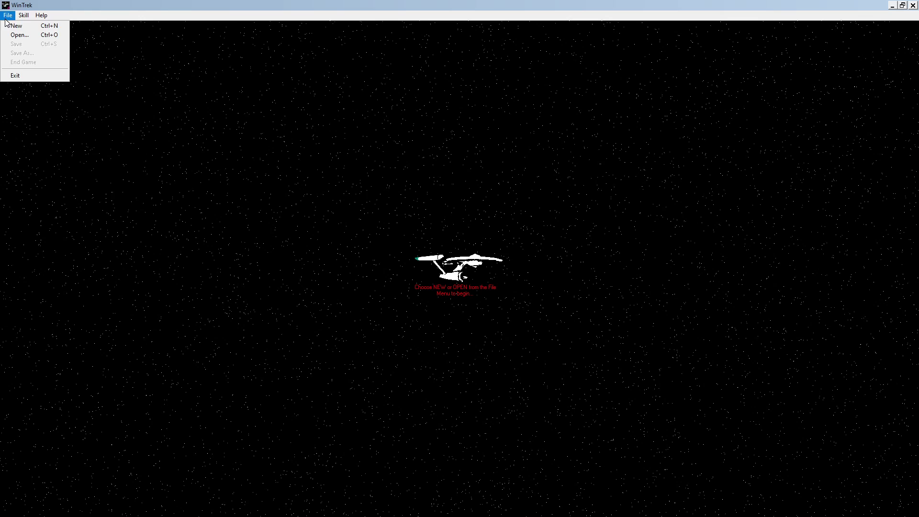
pyautogui.click(789, 4)
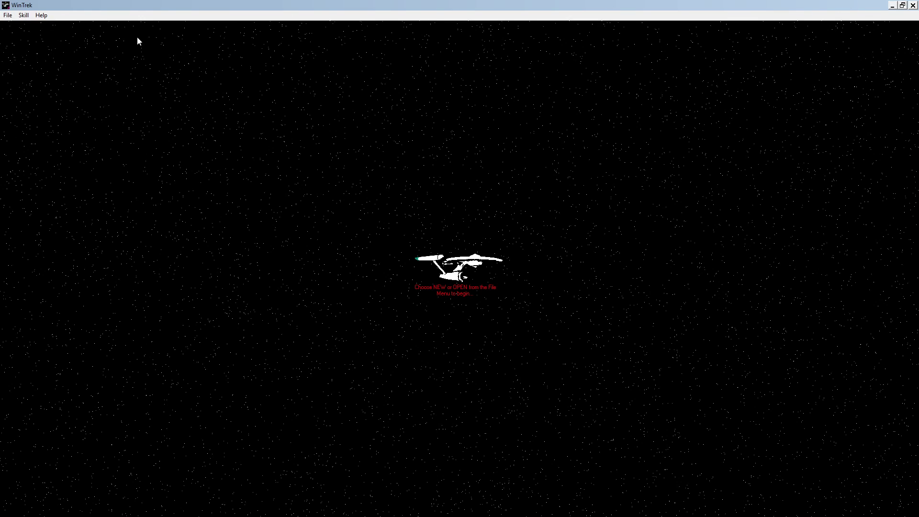
# Start a new WinTrek game and dismiss the Star Fleet Command briefing
pyautogui.click(8, 15)
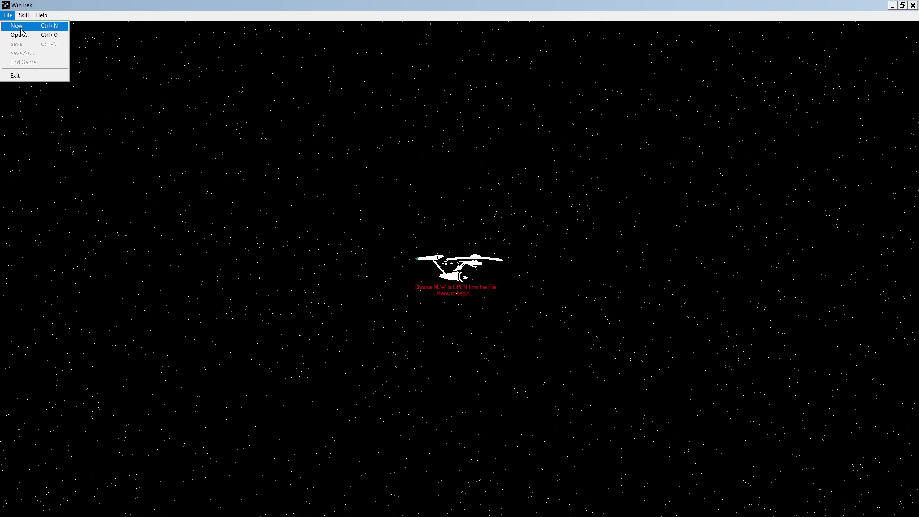
pyautogui.click(21, 27)
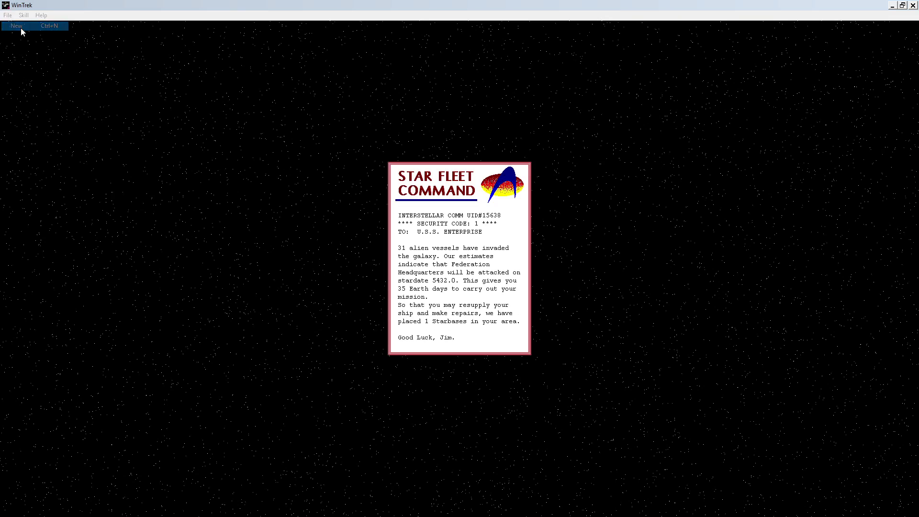
pyautogui.click(580, 271)
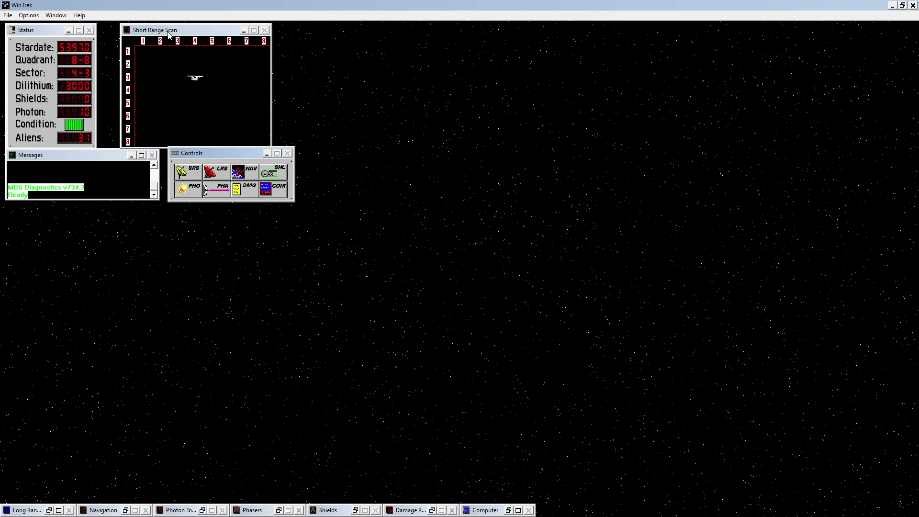
# Move the Short Range Scan, Controls, Messages and Status windows to the middle of the game area without overlaps
pyautogui.moveTo(175, 32); pyautogui.dragTo(602, 246)
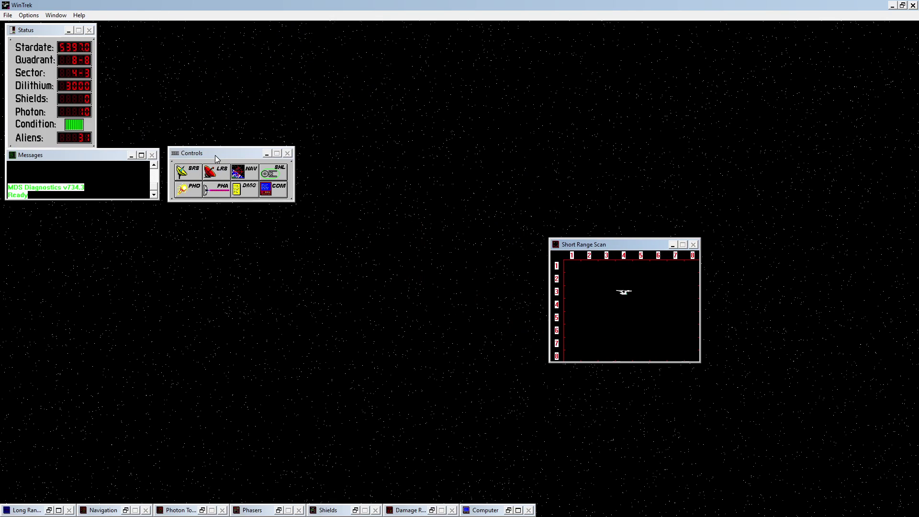
pyautogui.moveTo(213, 155); pyautogui.dragTo(589, 185)
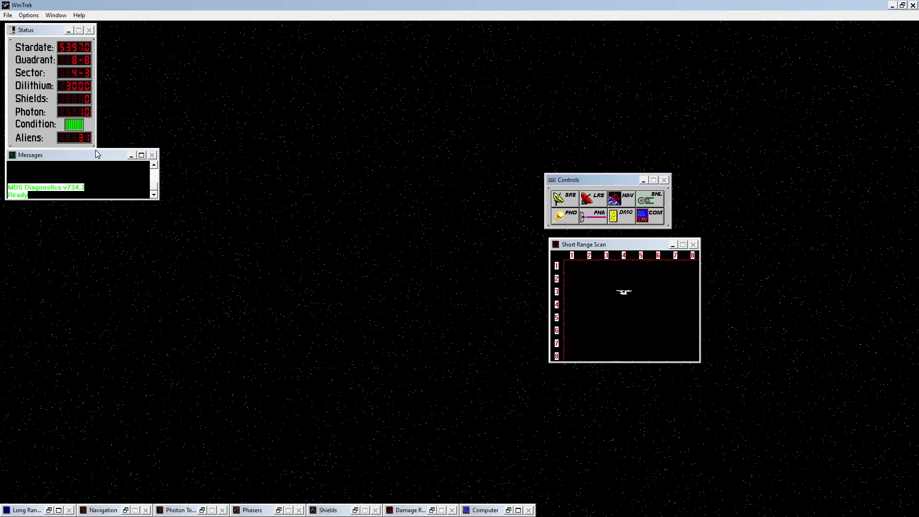
pyautogui.moveTo(107, 161); pyautogui.dragTo(489, 326)
pyautogui.moveTo(44, 30); pyautogui.dragTo(453, 171)
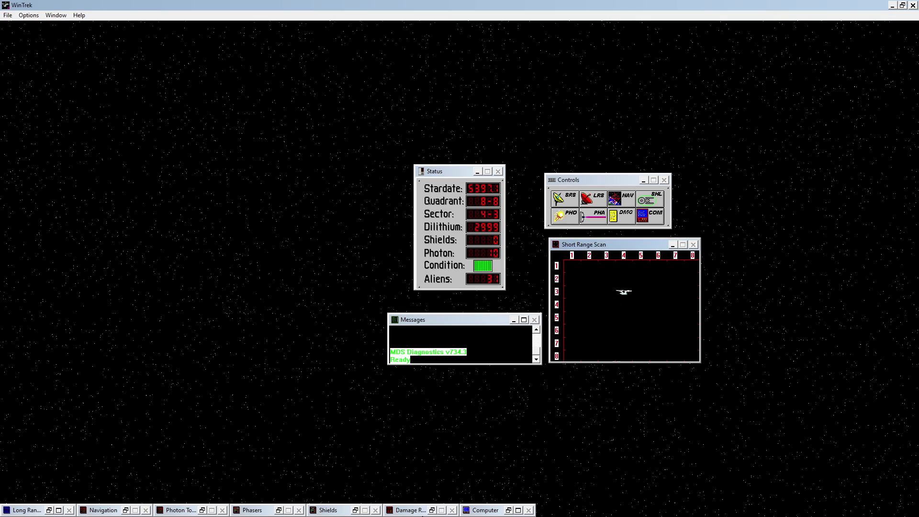
# Restore the Damage Report, Shields and Phasers windows, placing Shields below the Damage Report and Phasers above Status
pyautogui.doubleClick(422, 514)
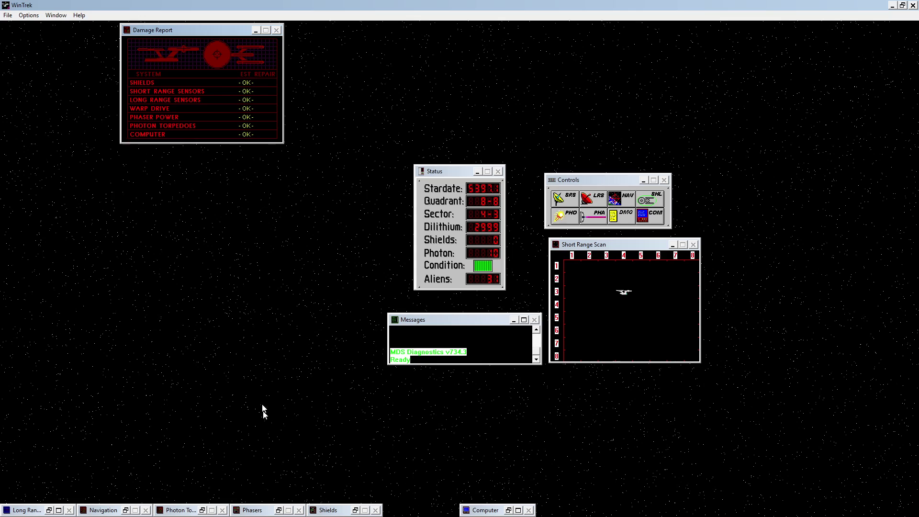
pyautogui.doubleClick(325, 513)
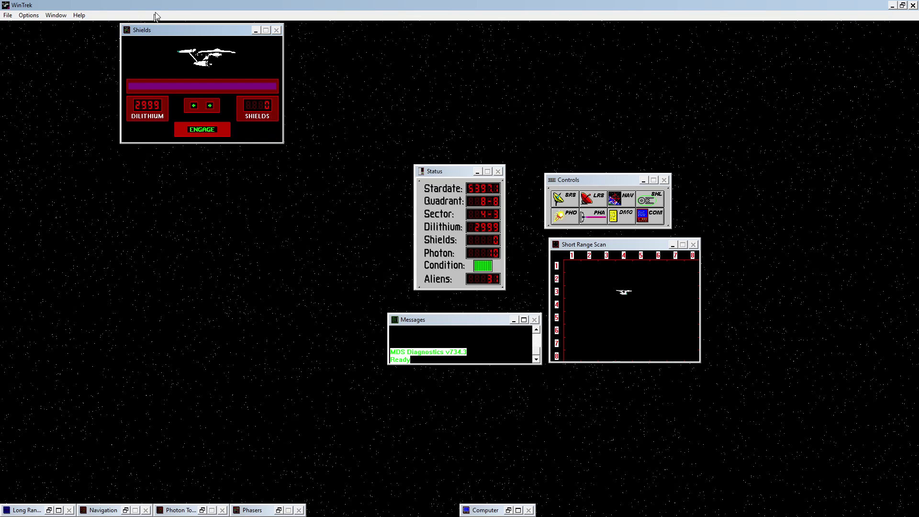
pyautogui.moveTo(165, 29); pyautogui.dragTo(164, 168)
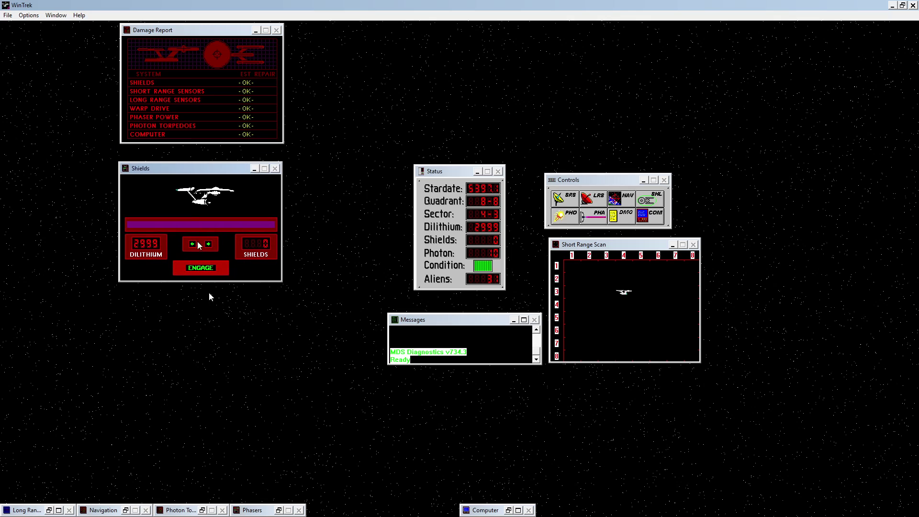
pyautogui.click(269, 512)
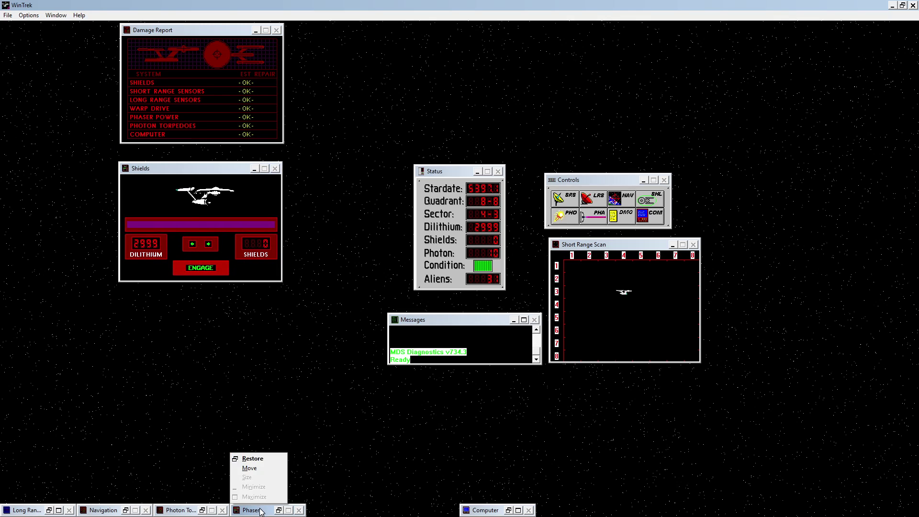
pyautogui.click(260, 511)
pyautogui.moveTo(278, 37); pyautogui.dragTo(444, 52)
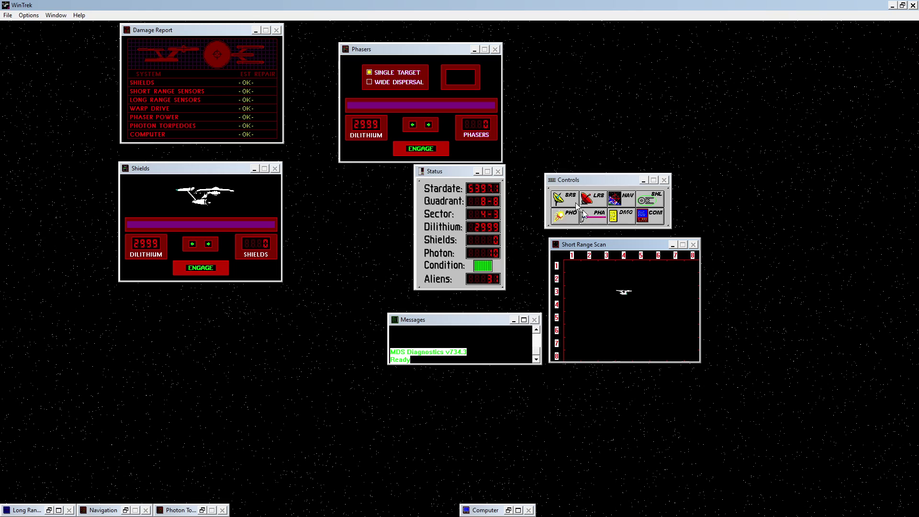
# Open the Long Range Scan and Navigation windows and place them below the Shields window
pyautogui.click(596, 197)
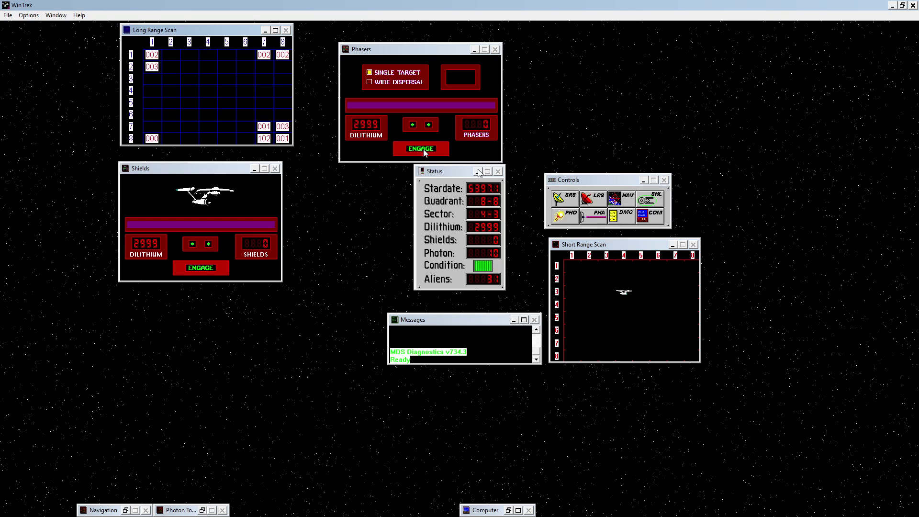
pyautogui.moveTo(206, 36); pyautogui.dragTo(272, 281)
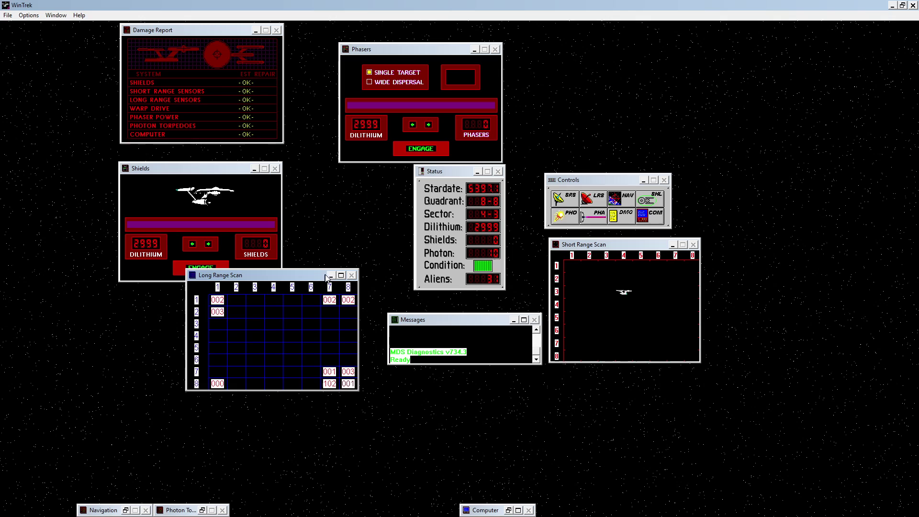
pyautogui.click(107, 511)
pyautogui.doubleClick(110, 514)
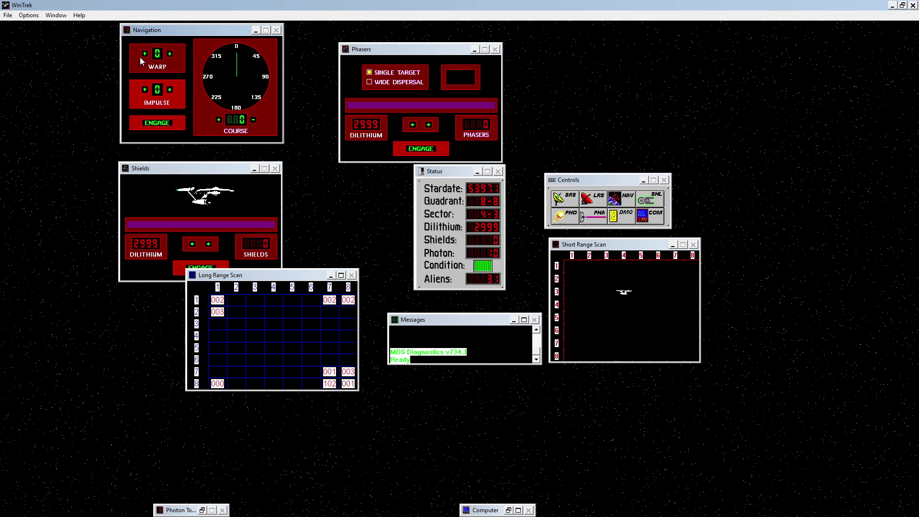
pyautogui.moveTo(163, 31); pyautogui.dragTo(86, 321)
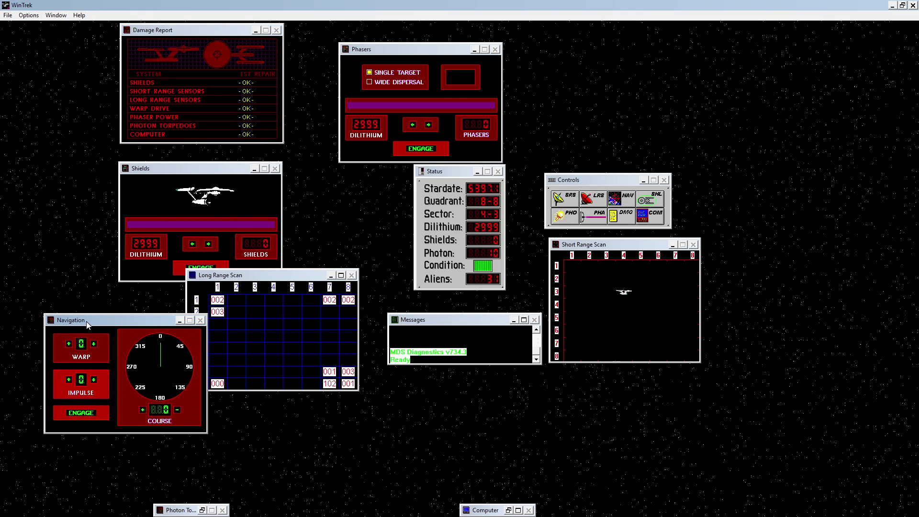
# Set the ship's impulse to 1 and its course to 325, and engage the engines three times
pyautogui.click(69, 380)
pyautogui.click(177, 411)
pyautogui.click(178, 410)
pyautogui.click(89, 413)
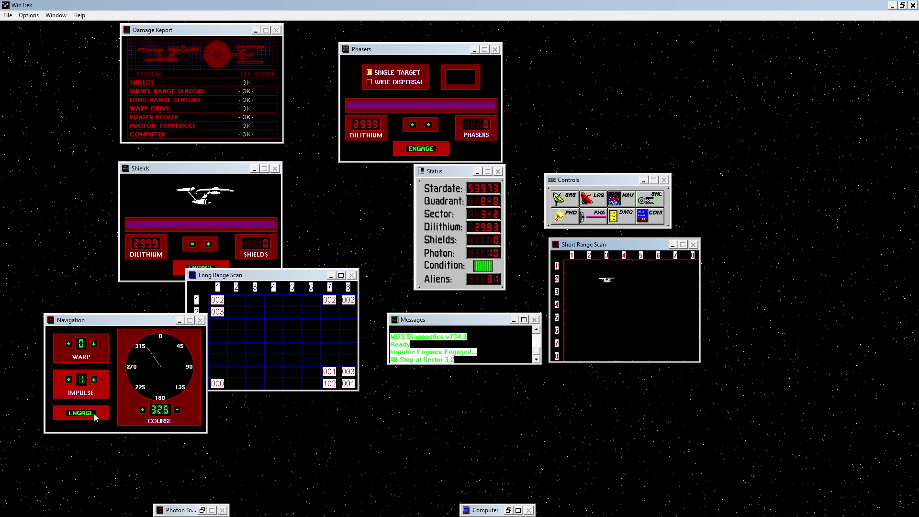
pyautogui.click(91, 414)
pyautogui.click(92, 412)
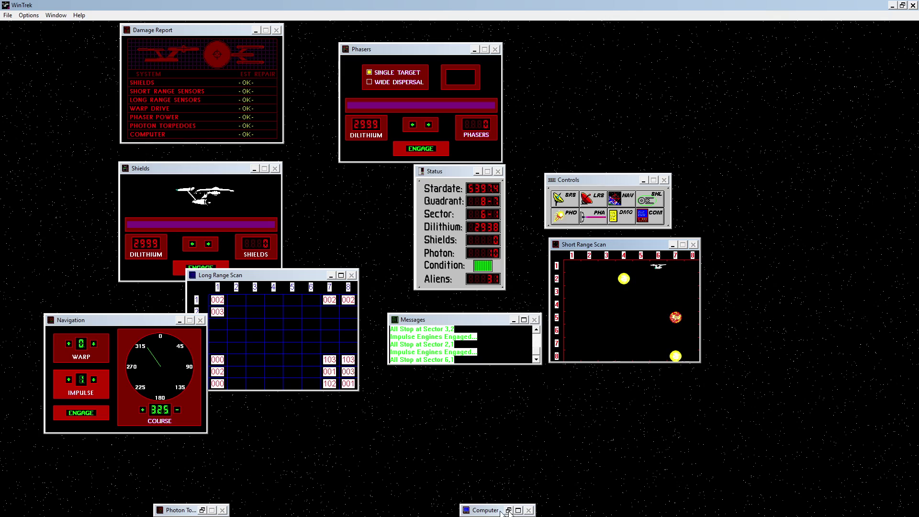
# Maximize the ship's Computer console, enter the commands WILLY and HELP, and restore the console to a smaller window
pyautogui.click(520, 511)
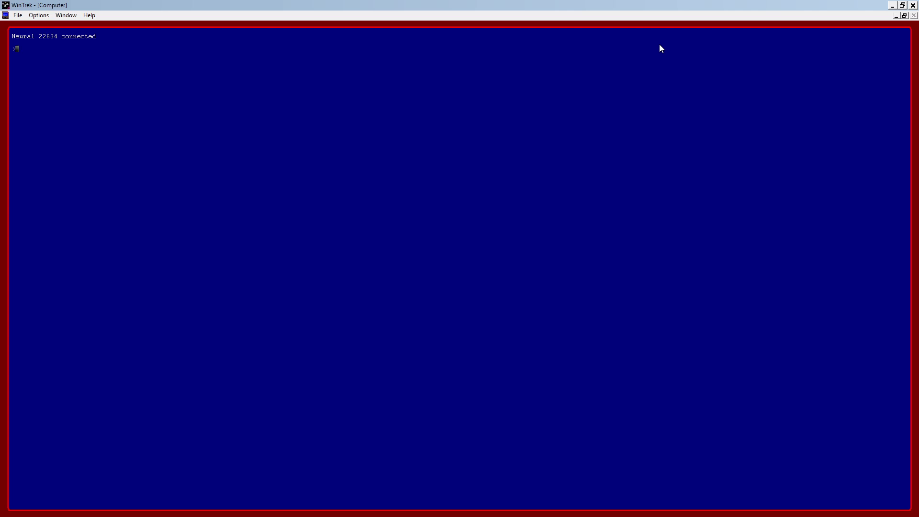
pyautogui.write('VMLLY')
pyautogui.press('Return')
pyautogui.write('HELPO')
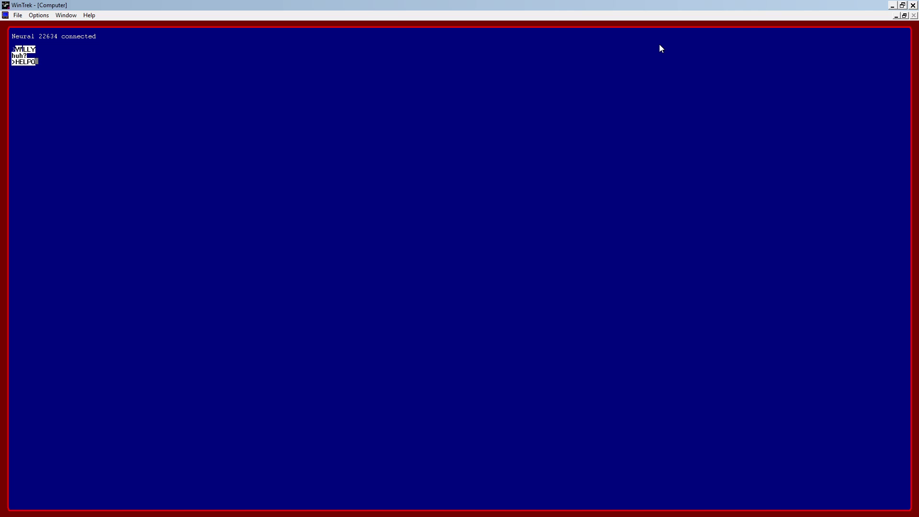
pyautogui.press('Return')
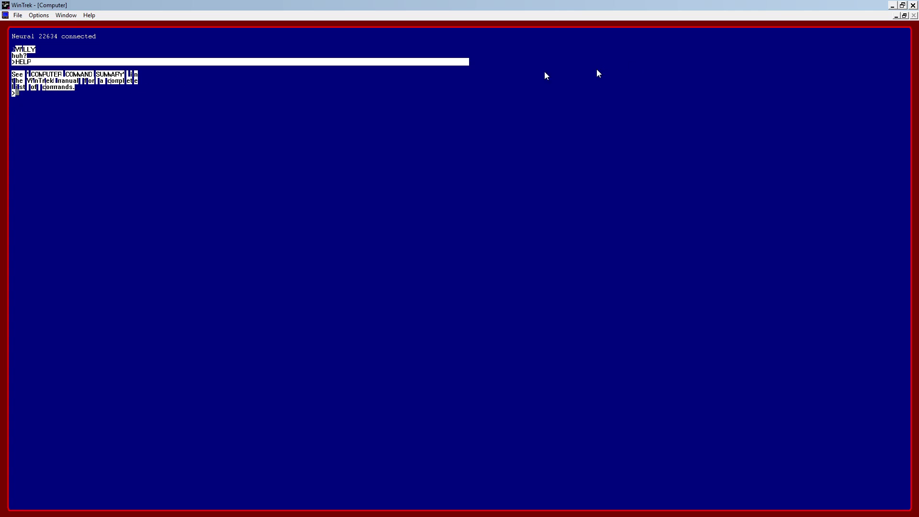
pyautogui.click(904, 16)
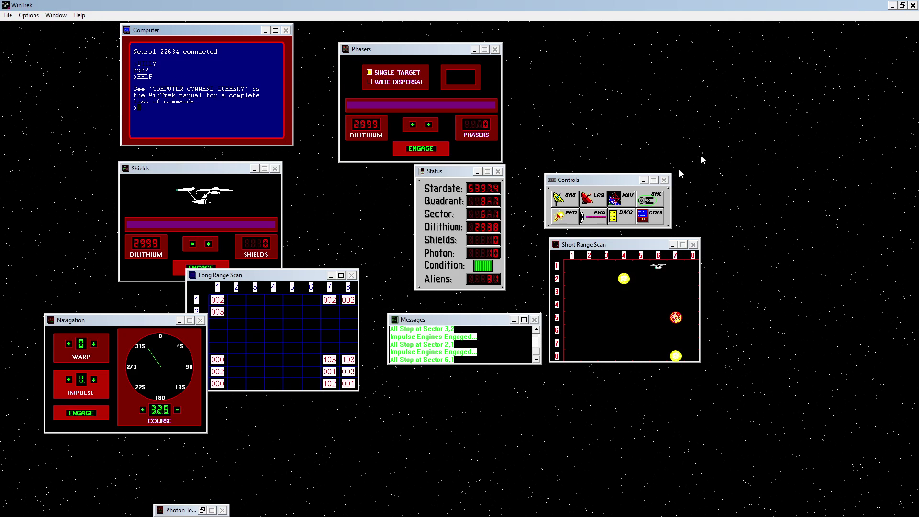
# Move Computer beyond Phasers and Long Range Scan beside Navigation, and restore Photon Torpedoes into the free space near Short Range Scan
pyautogui.moveTo(215, 37); pyautogui.dragTo(808, 72)
pyautogui.moveTo(281, 276); pyautogui.dragTo(311, 327)
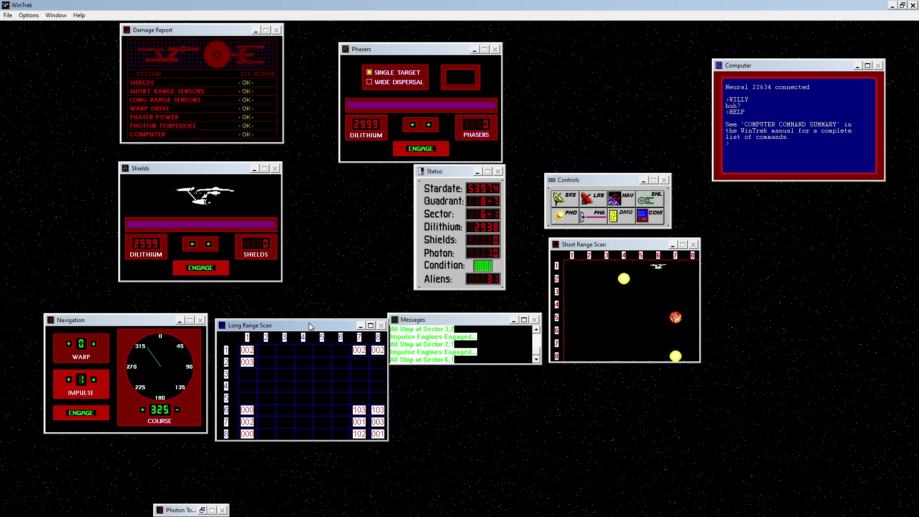
pyautogui.click(212, 511)
pyautogui.click(201, 510)
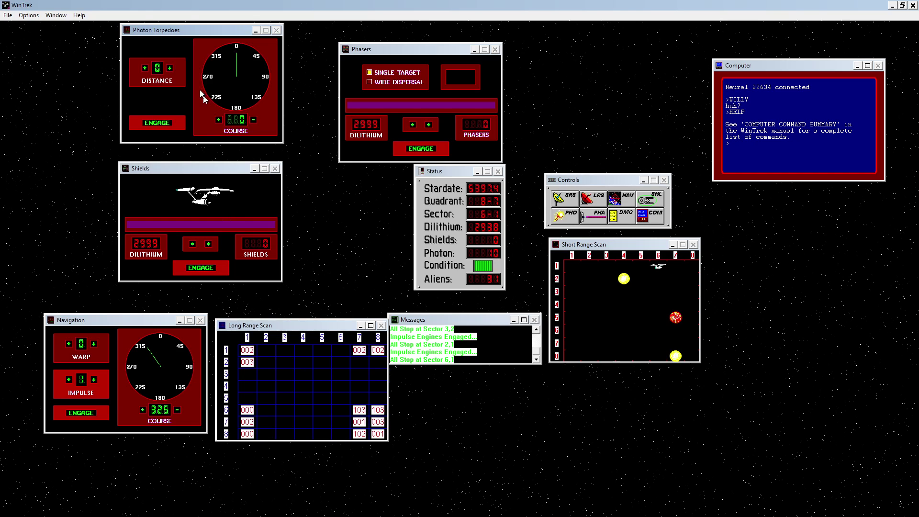
pyautogui.moveTo(183, 31); pyautogui.dragTo(782, 371)
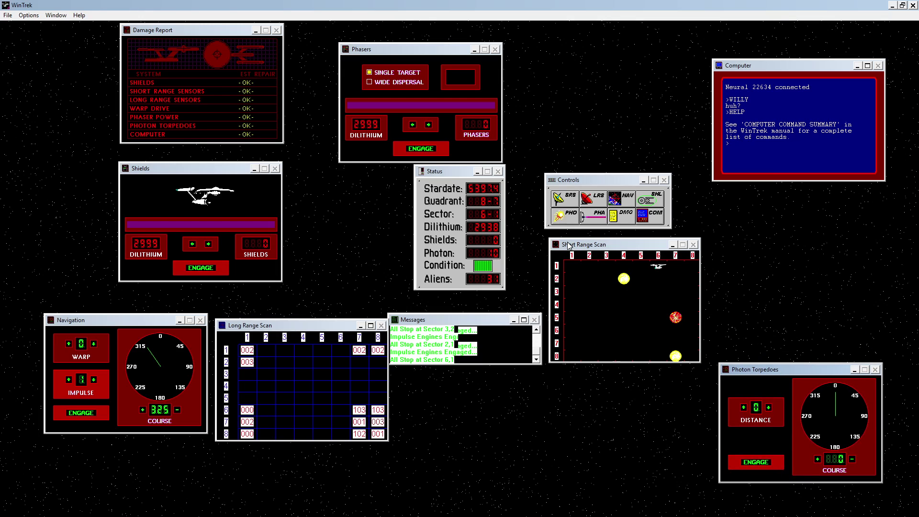
pyautogui.click(593, 248)
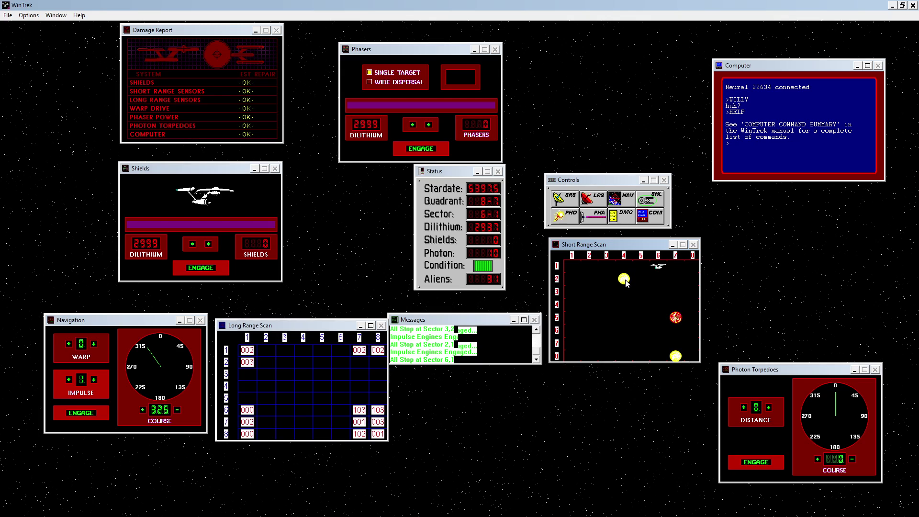
# Set the photon torpedo course to 270 and its distance to 2, and fire the torpedo
pyautogui.click(834, 399)
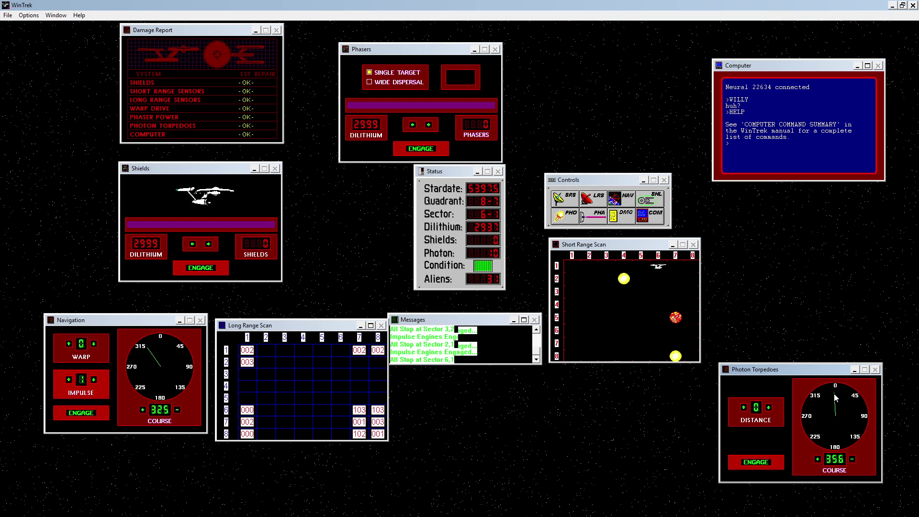
pyautogui.click(805, 418)
pyautogui.click(743, 408)
pyautogui.click(743, 408)
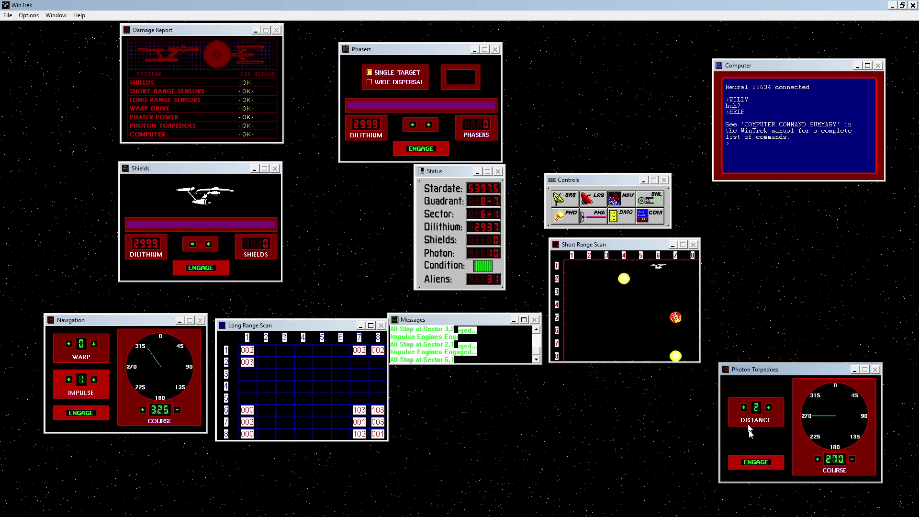
pyautogui.click(762, 462)
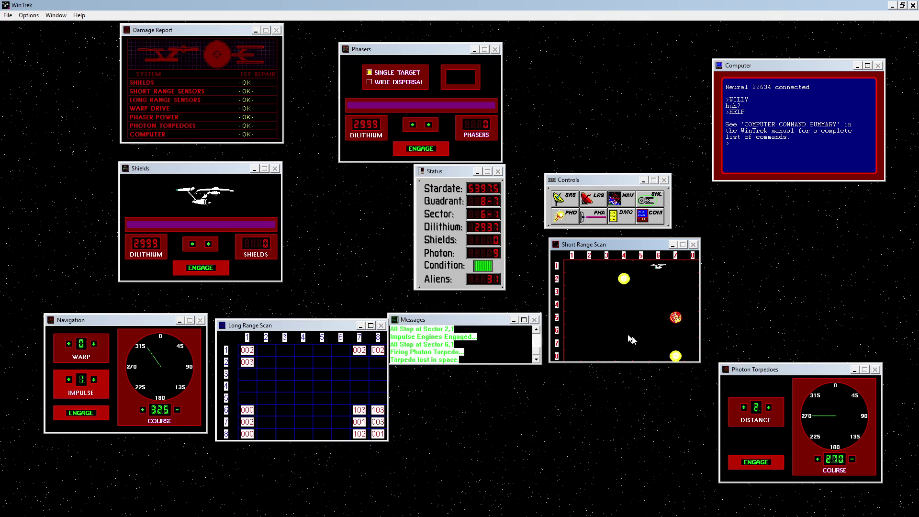
# Set the ship's navigation course to 270 and engage the impulse engines twice
pyautogui.click(142, 364)
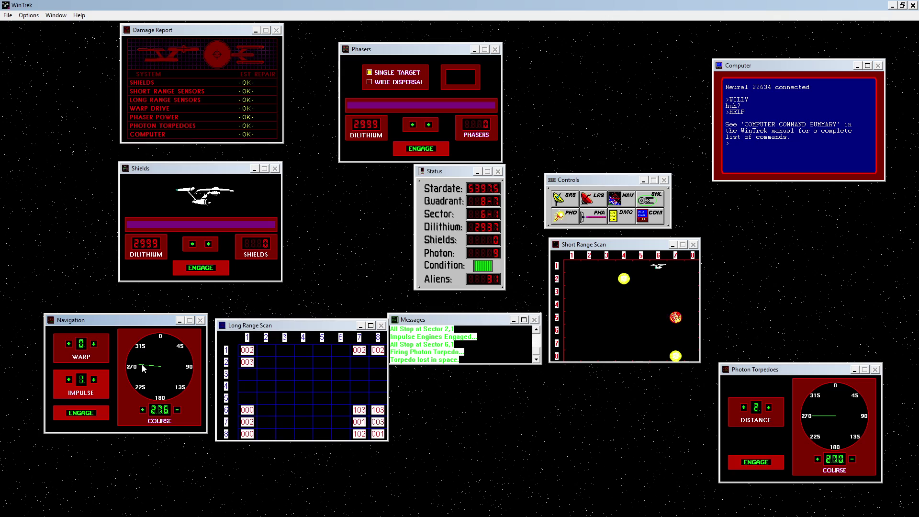
pyautogui.click(140, 367)
pyautogui.click(84, 414)
pyautogui.click(84, 413)
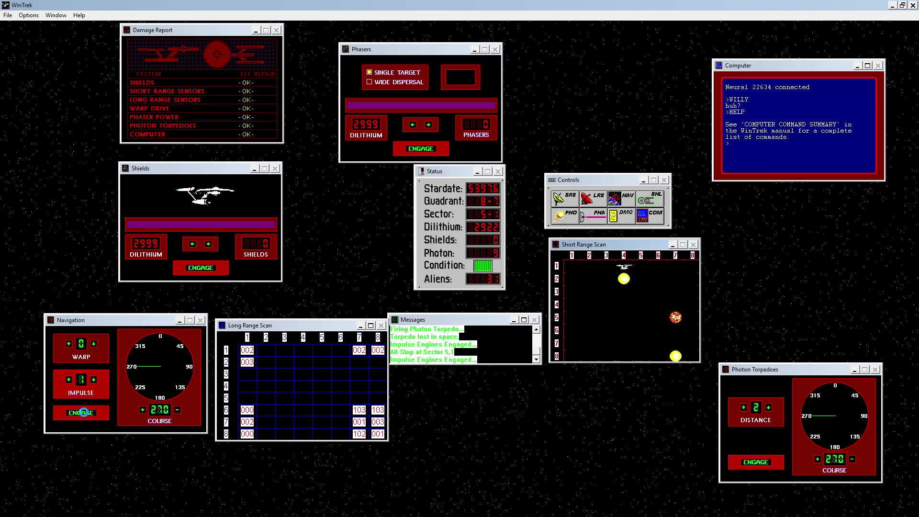
# Set the ship's navigation course to 180 and engage the impulse engines twice towards the star
pyautogui.click(154, 396)
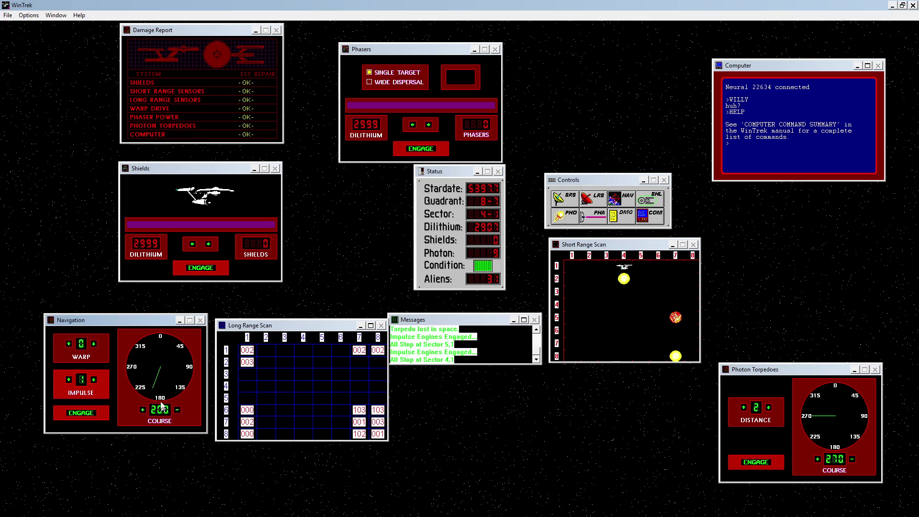
pyautogui.click(94, 413)
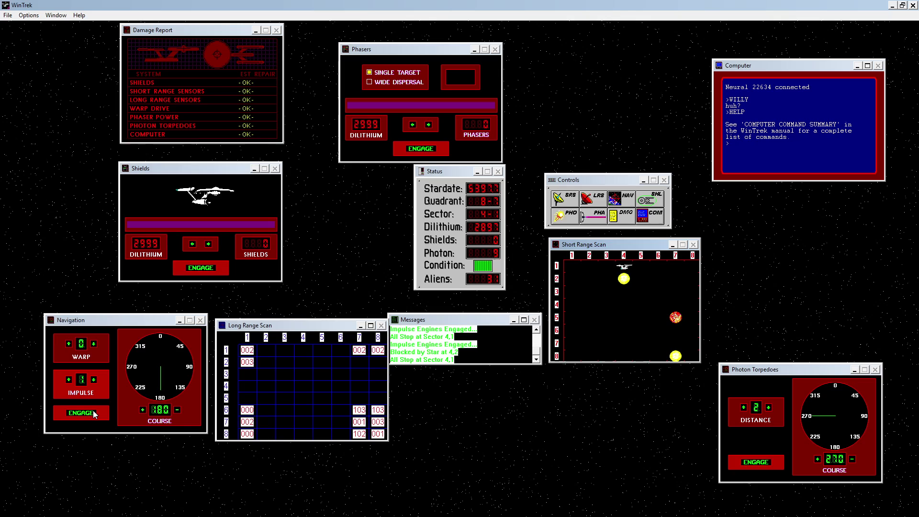
pyautogui.click(94, 413)
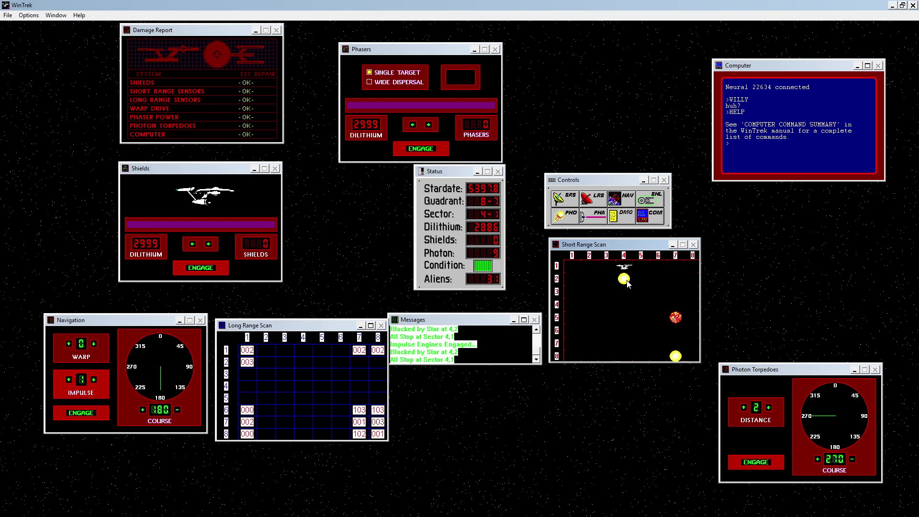
# Try the cascaded layout for the game windows, switch them to the tiled layout, and arrange the icons
pyautogui.click(780, 143)
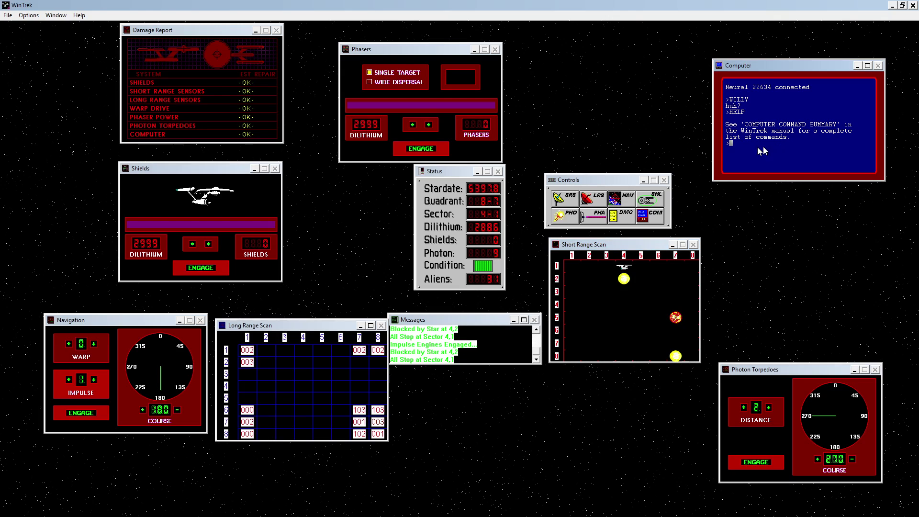
pyautogui.click(7, 16)
pyautogui.moveTo(20, 17)
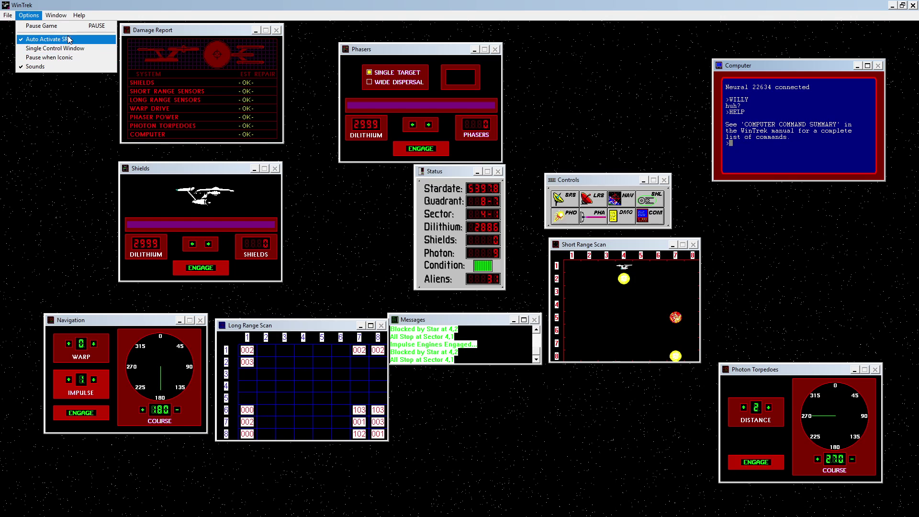
pyautogui.moveTo(64, 12)
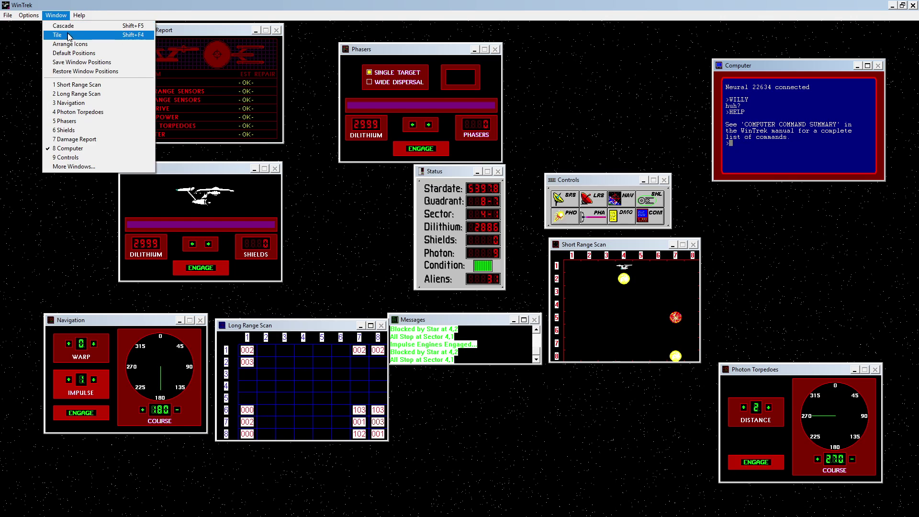
pyautogui.click(73, 26)
pyautogui.click(56, 15)
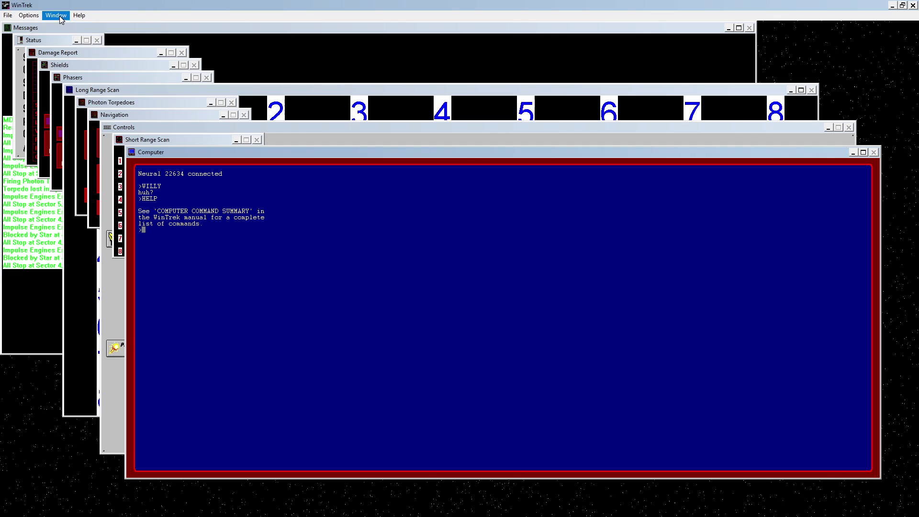
pyautogui.click(73, 35)
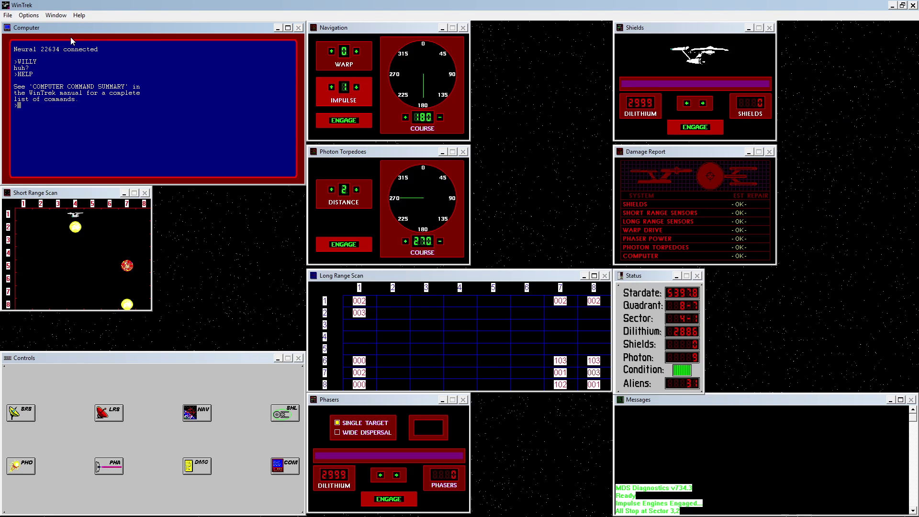
pyautogui.click(59, 15)
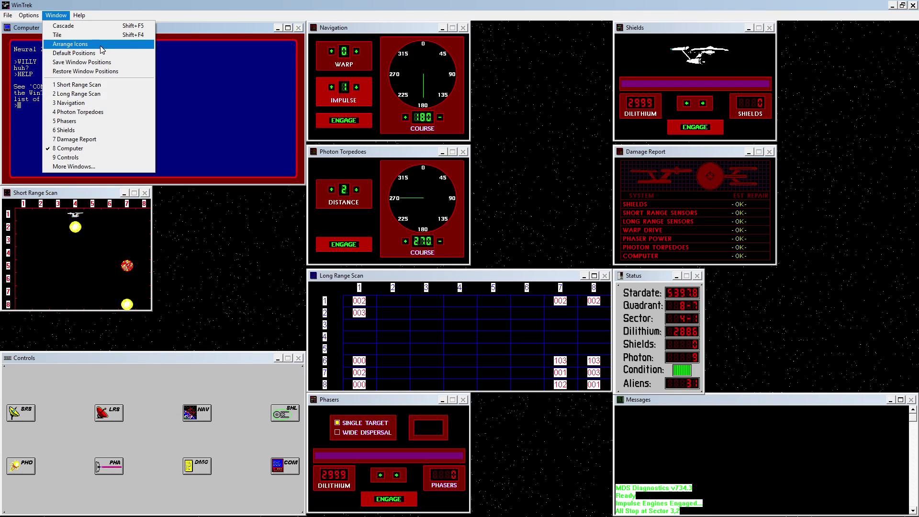
pyautogui.click(108, 46)
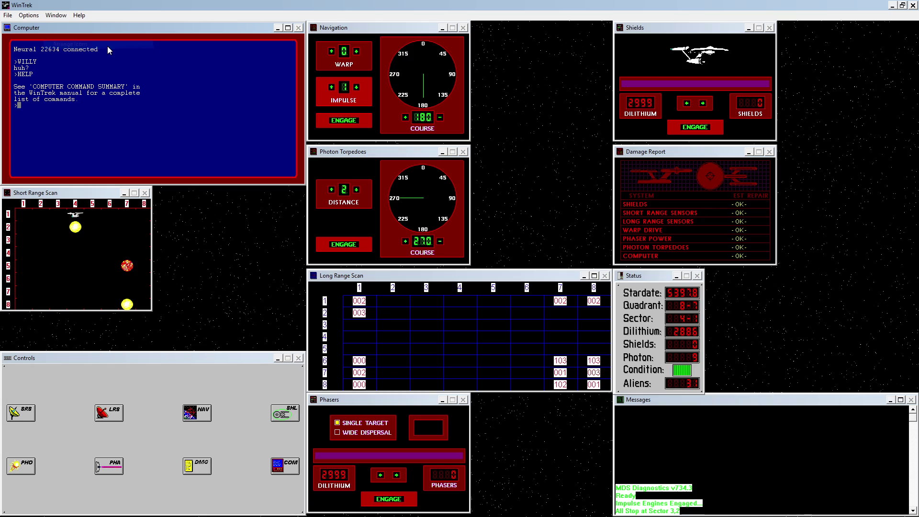
# Save the current game as noidea.gam in the game's folder on drive c:
pyautogui.click(9, 16)
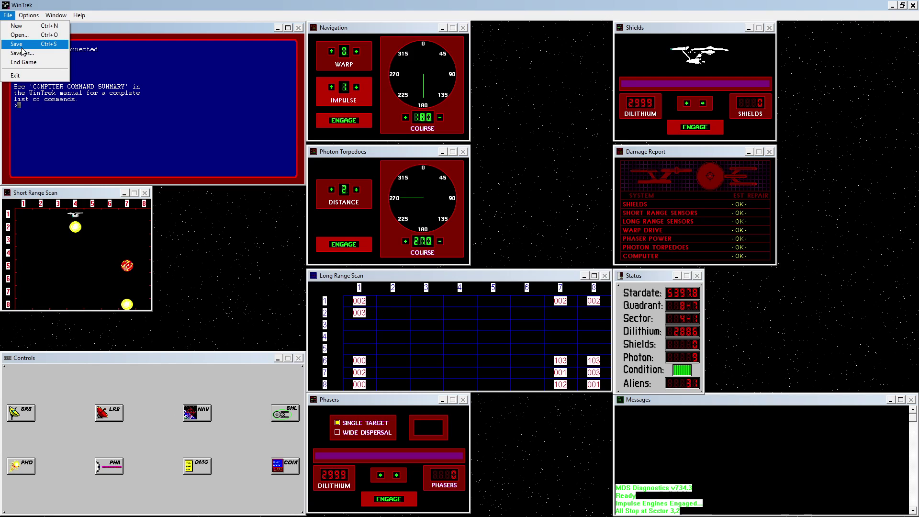
pyautogui.click(259, 218)
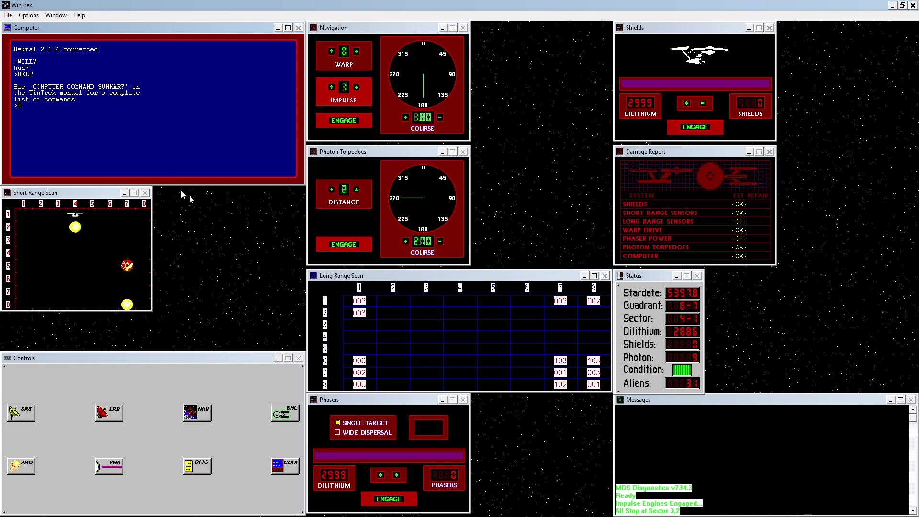
pyautogui.click(8, 15)
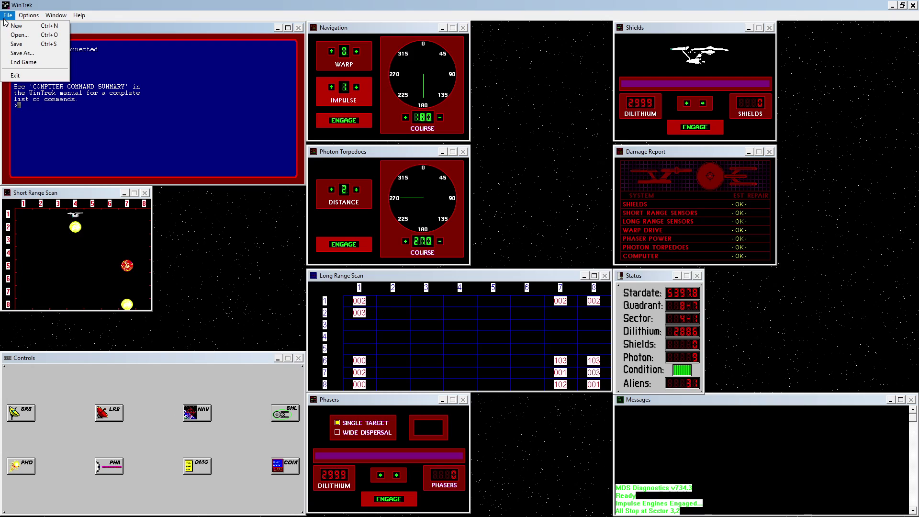
pyautogui.click(22, 52)
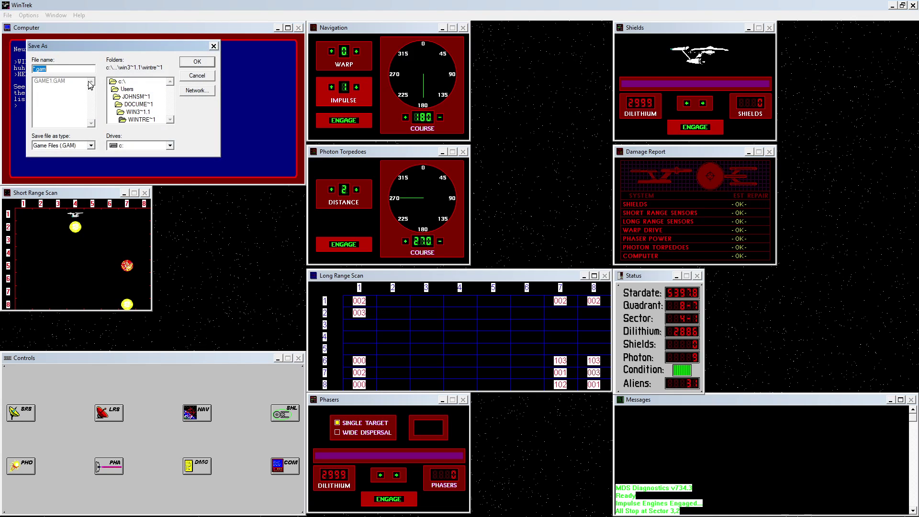
pyautogui.moveTo(155, 49); pyautogui.dragTo(236, 175)
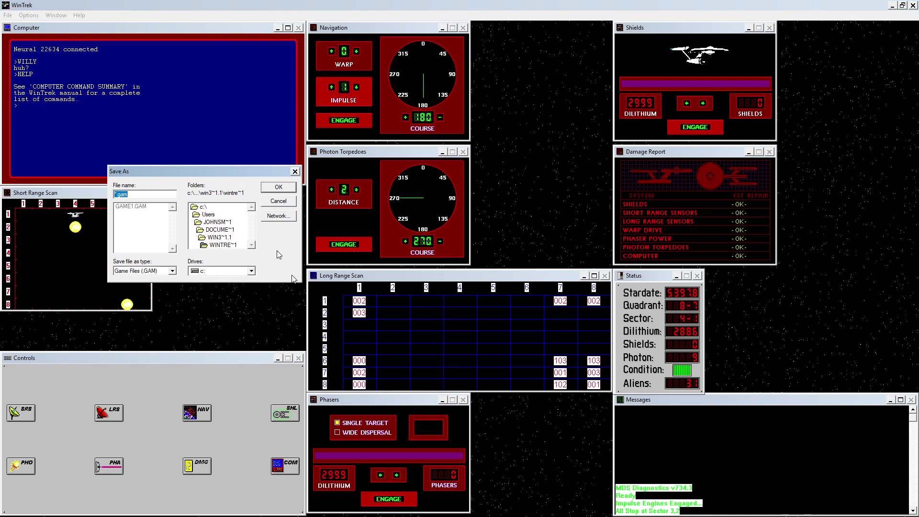
pyautogui.click(238, 271)
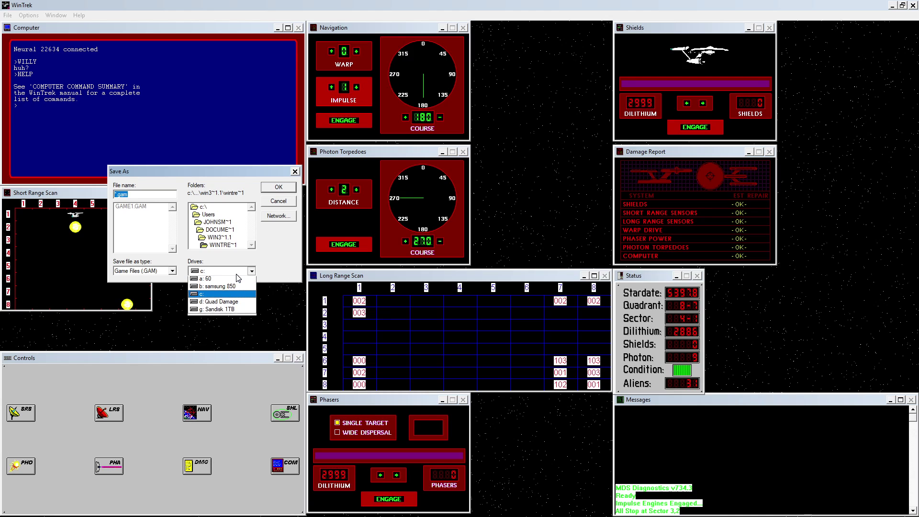
pyautogui.click(223, 296)
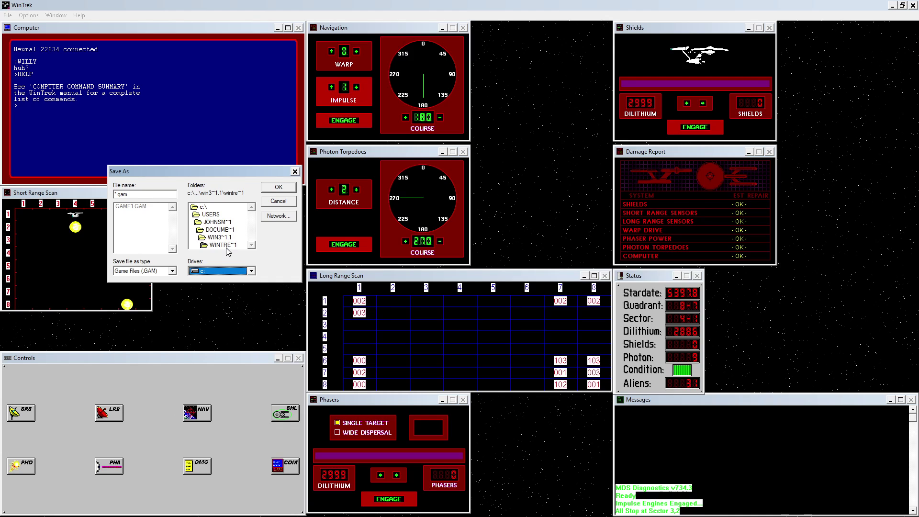
pyautogui.click(135, 195)
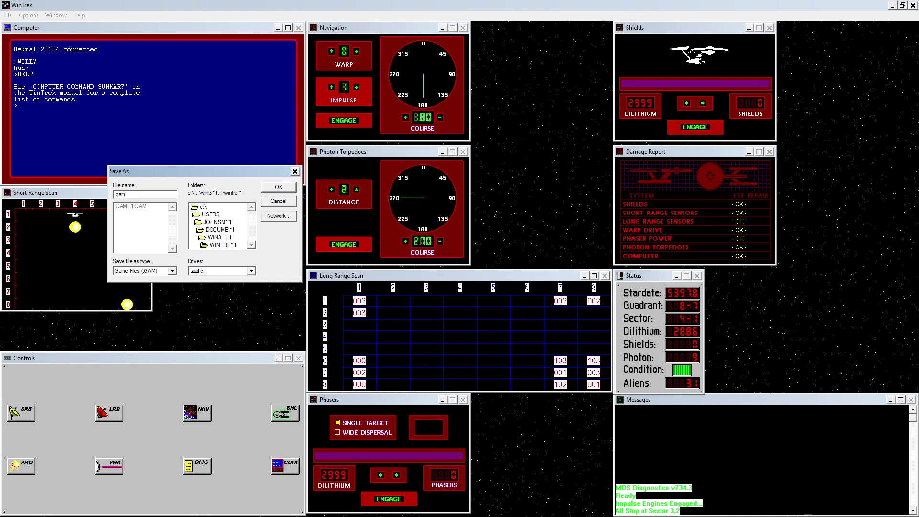
pyautogui.write('noidea')
pyautogui.click(293, 189)
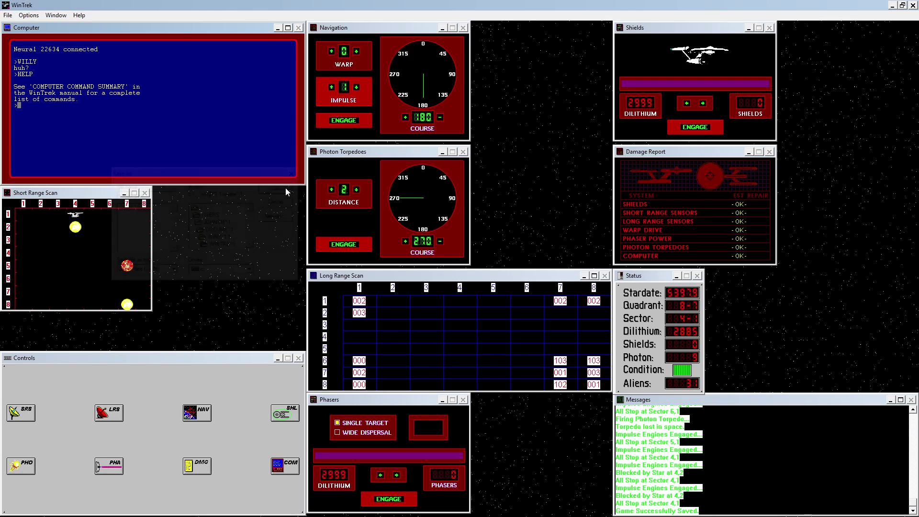
# End the current game, saving it to noidea.gam, and exit WinTrek
pyautogui.click(7, 15)
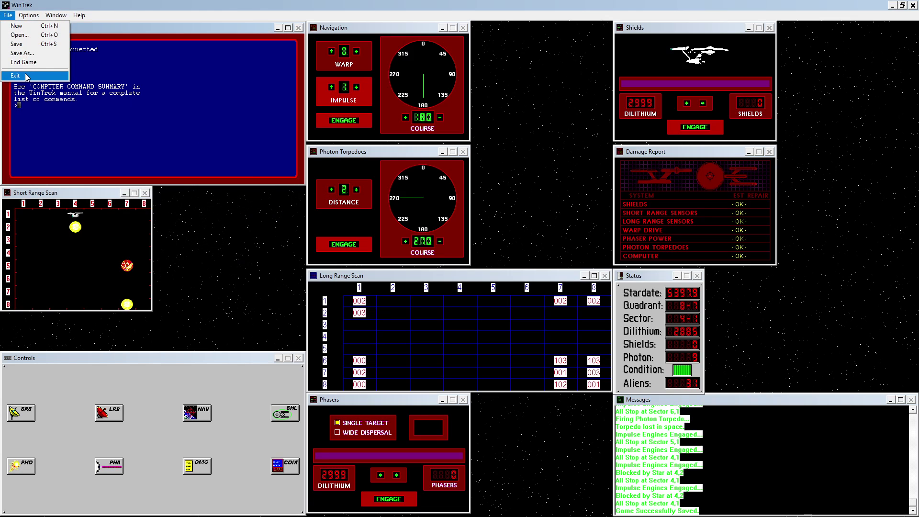
pyautogui.click(23, 63)
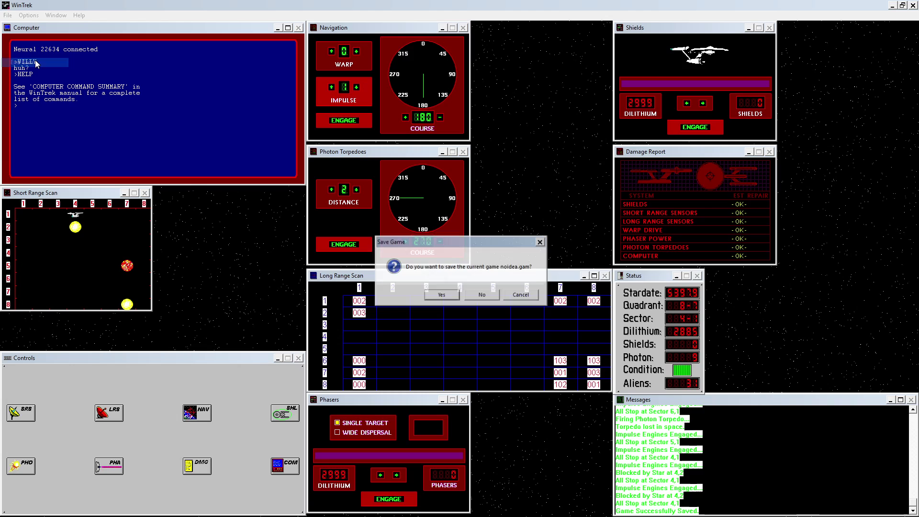
pyautogui.click(445, 295)
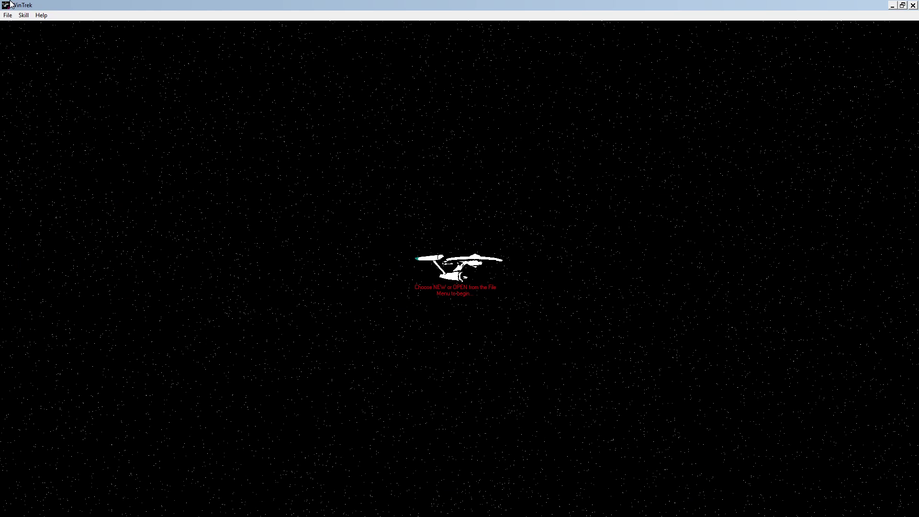
pyautogui.click(8, 15)
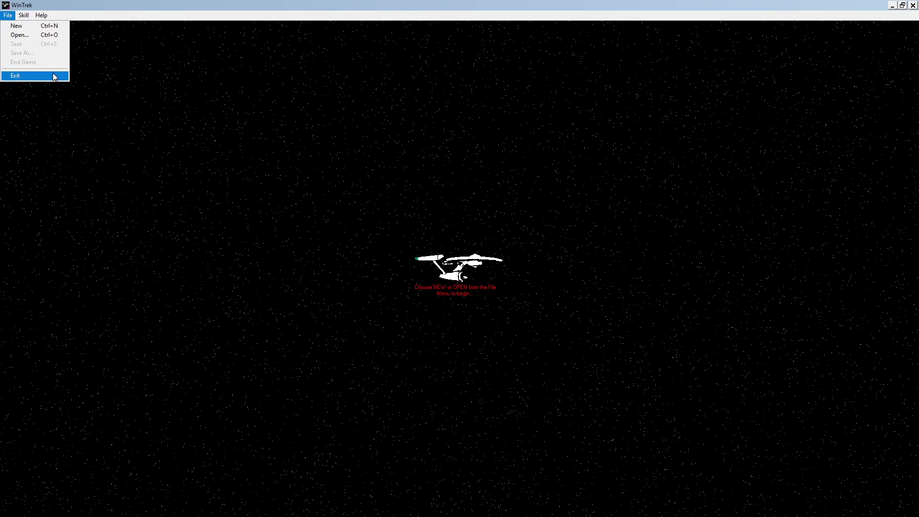
pyautogui.click(9, 75)
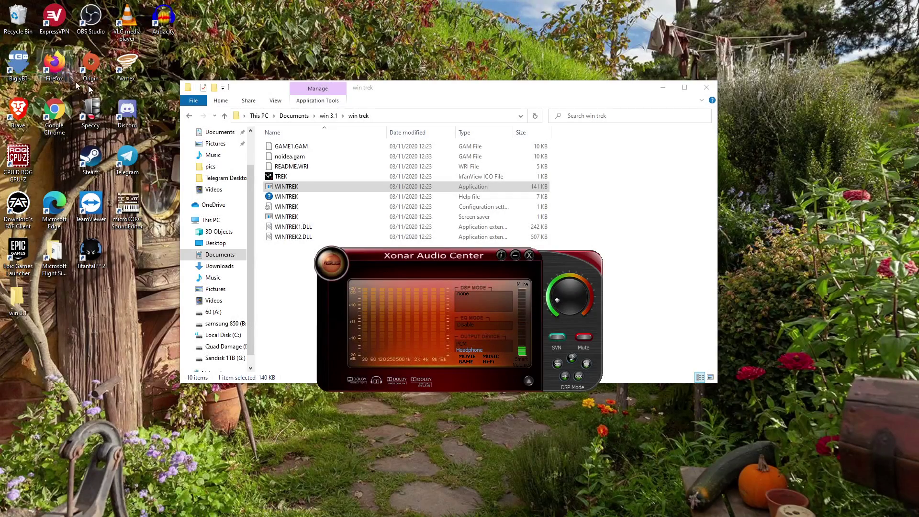
# Dismiss the Xonar Audio Center window and go up from the win trek folder to Documents in File Explorer
pyautogui.click(520, 259)
pyautogui.click(384, 267)
pyautogui.press('BackSpace')
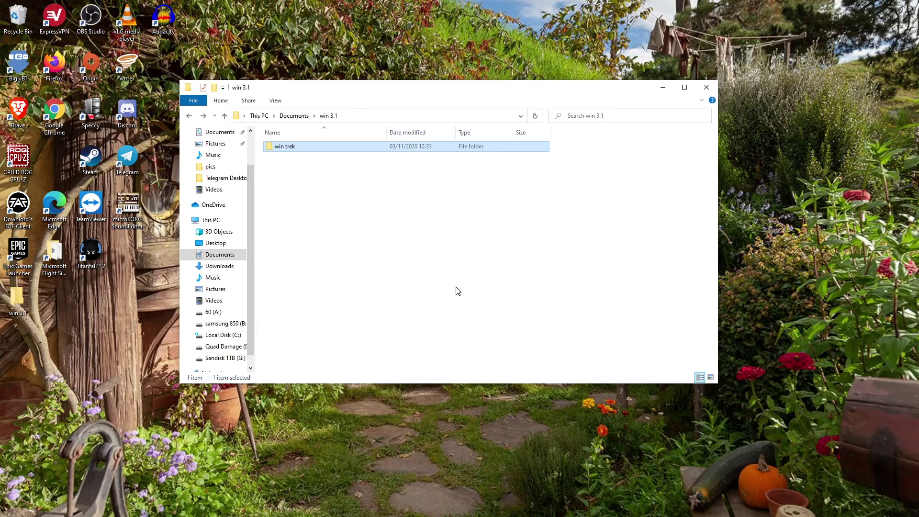
pyautogui.press('BackSpace')
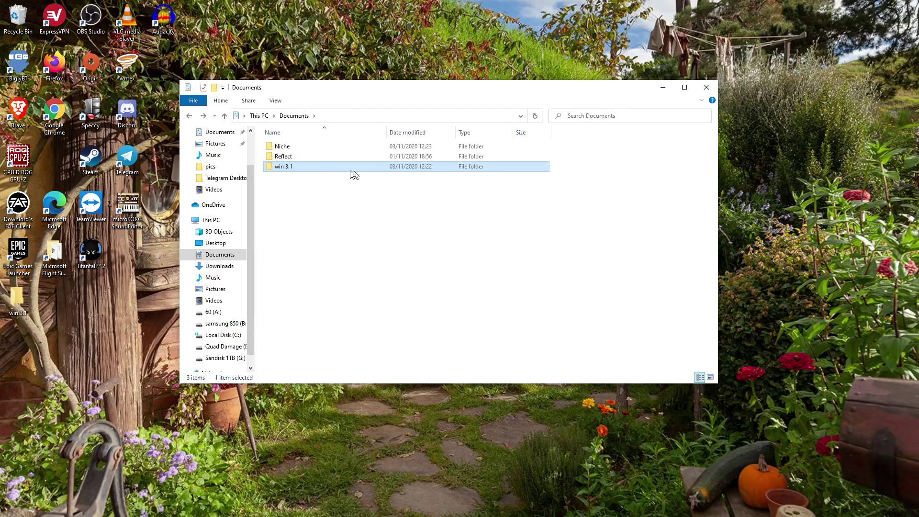
# Run SETUP from the Niche folder in Documents and choose English as the setup language
pyautogui.doubleClick(303, 148)
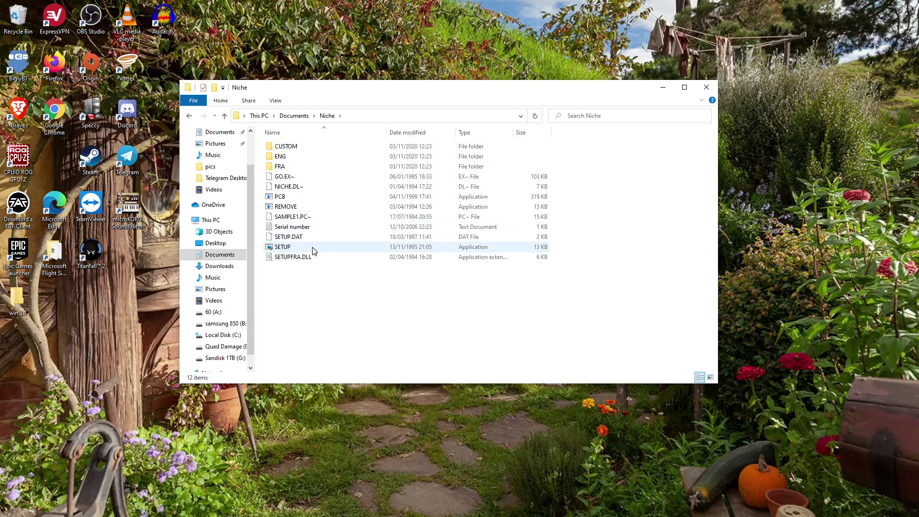
pyautogui.doubleClick(314, 249)
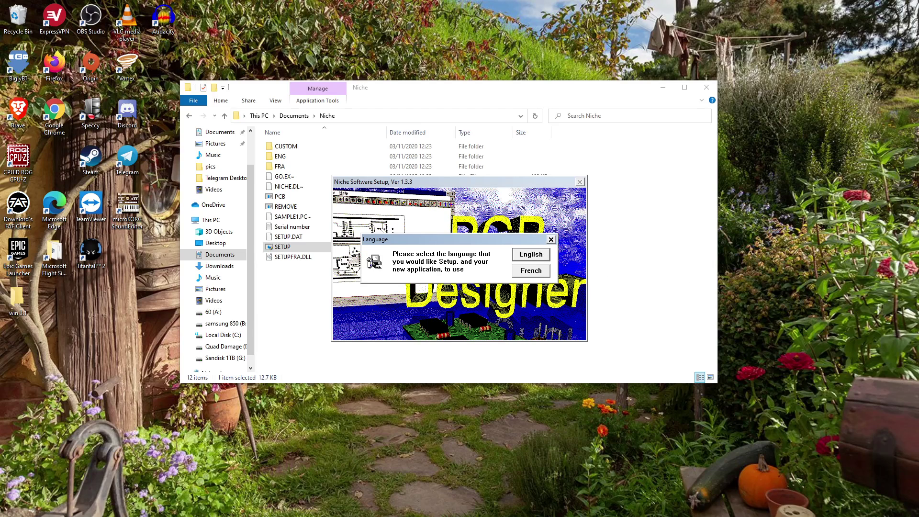
pyautogui.press('Return')
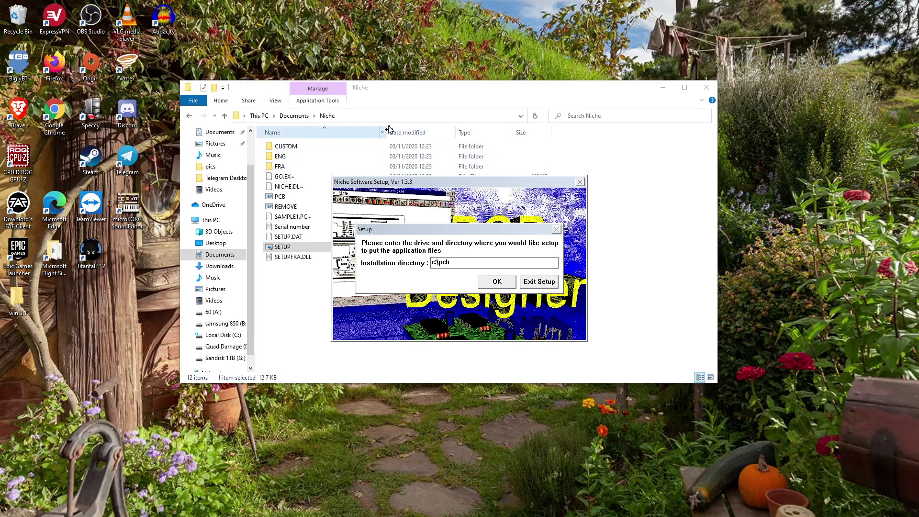
# Set the installation directory to the full path of the Documents\Niche folder and continue the setup
pyautogui.click(366, 116)
pyautogui.hotkey('ctrl', 'c')
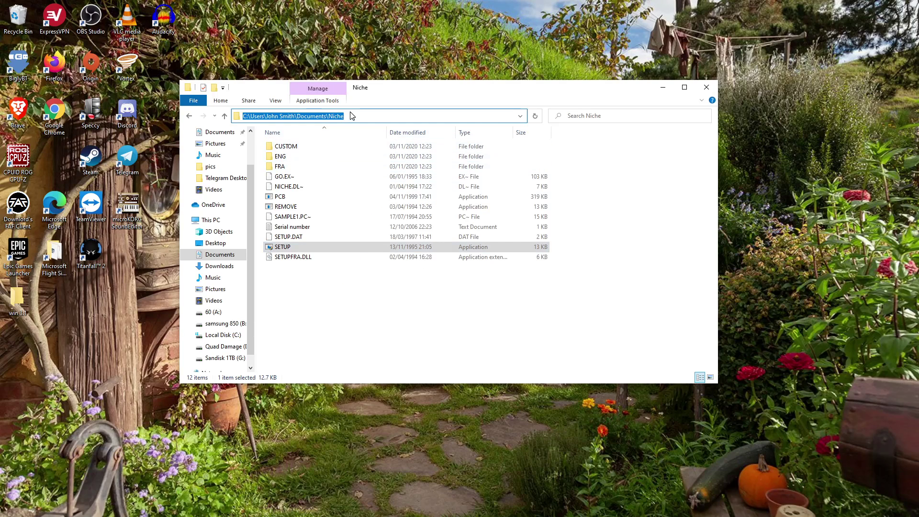
pyautogui.moveTo(406, 87); pyautogui.dragTo(387, 310)
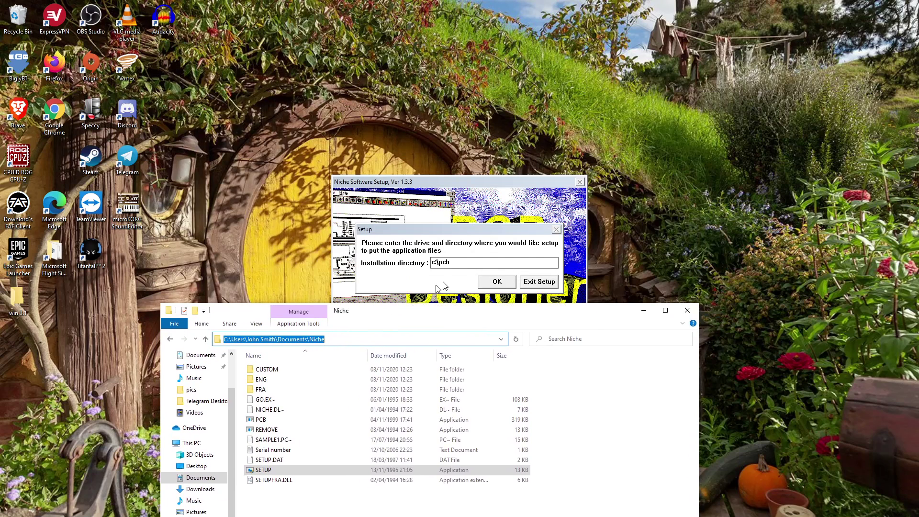
pyautogui.click(439, 287)
pyautogui.hotkey('ctrl', 'v')
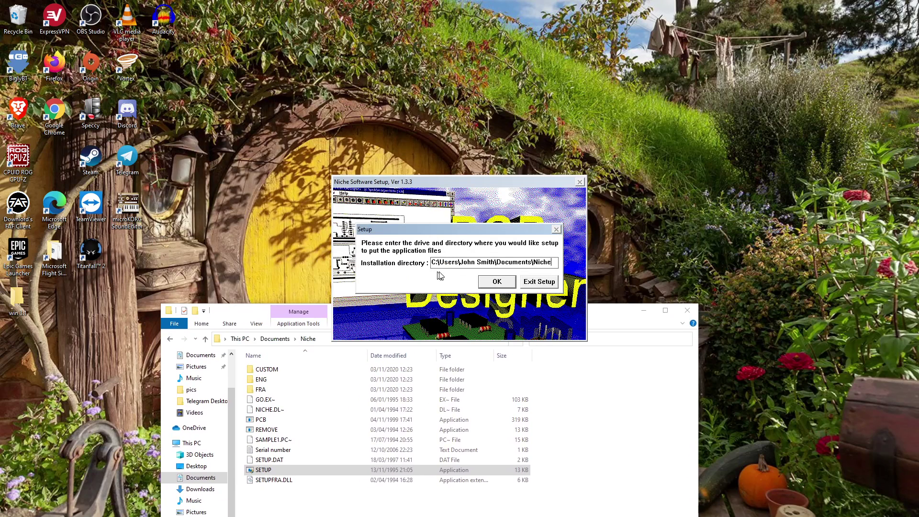
pyautogui.click(489, 283)
pyautogui.moveTo(489, 283); pyautogui.dragTo(450, 285)
pyautogui.press('Return')
# Move the file window clear of the setup dialog and enter the registrant's name and address in the registration form
pyautogui.moveTo(599, 312); pyautogui.dragTo(642, 347)
pyautogui.click(442, 249)
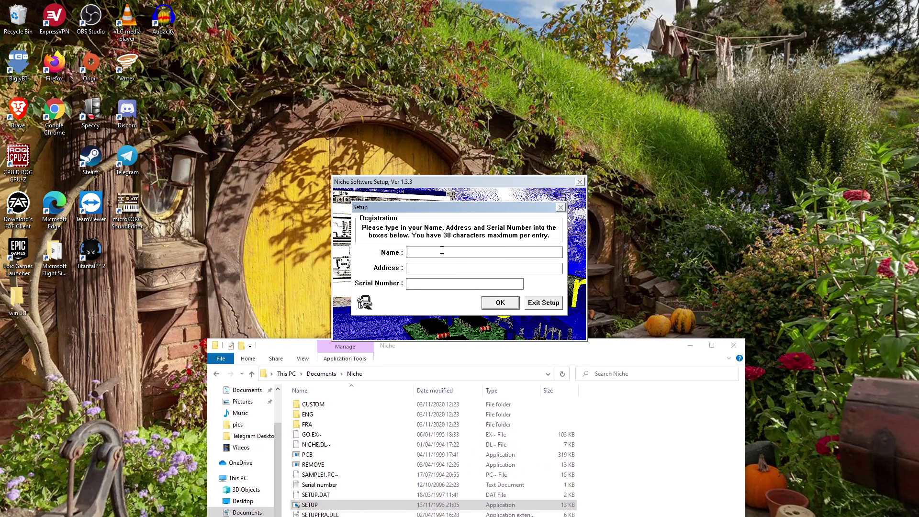
pyautogui.write('John Smith')
pyautogui.press('Tab')
pyautogui.write('123 Fake Street, York')
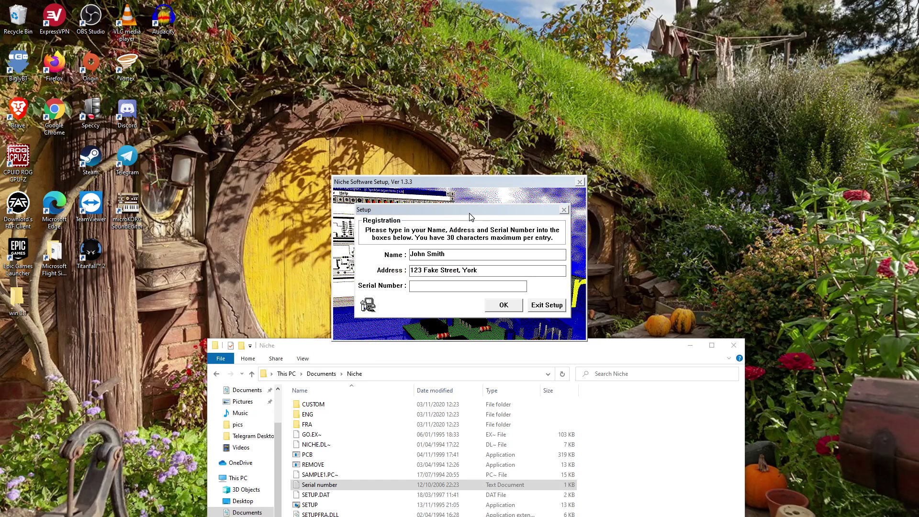
# Move the registration form out of view, minimize the Niche file window, and confirm the registration details as correct
pyautogui.click(467, 212)
pyautogui.moveTo(466, 213); pyautogui.dragTo(918, 245)
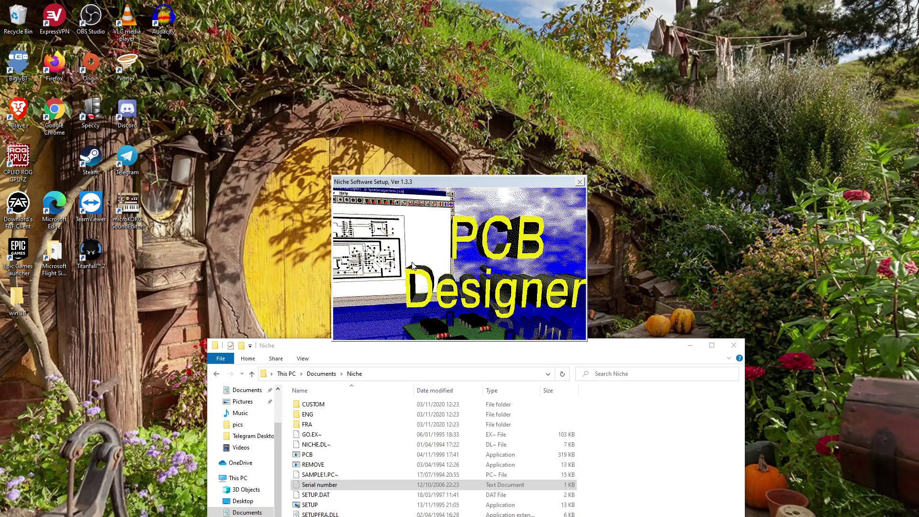
pyautogui.click(691, 346)
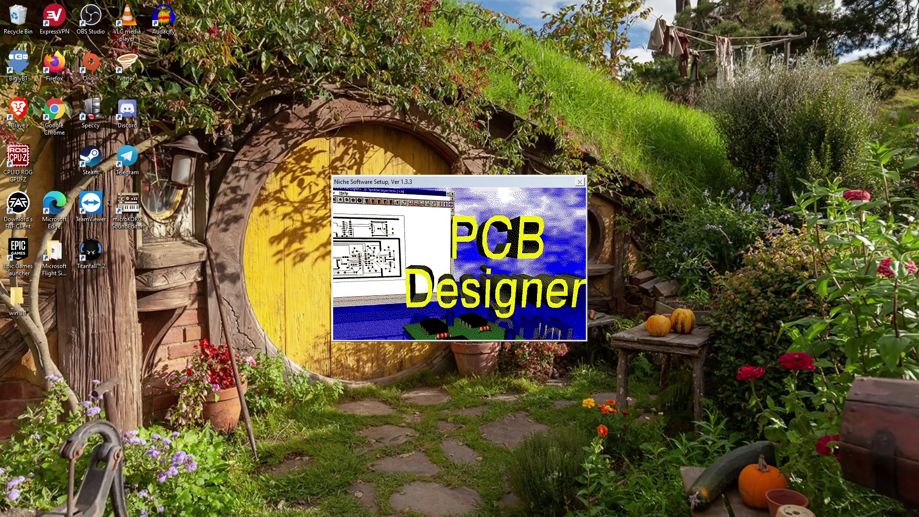
pyautogui.moveTo(918, 258); pyautogui.dragTo(447, 251)
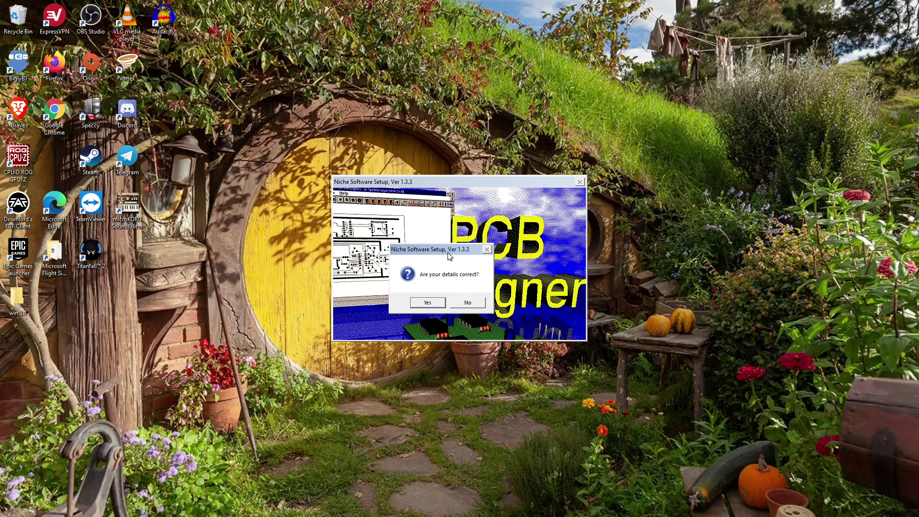
pyautogui.click(424, 304)
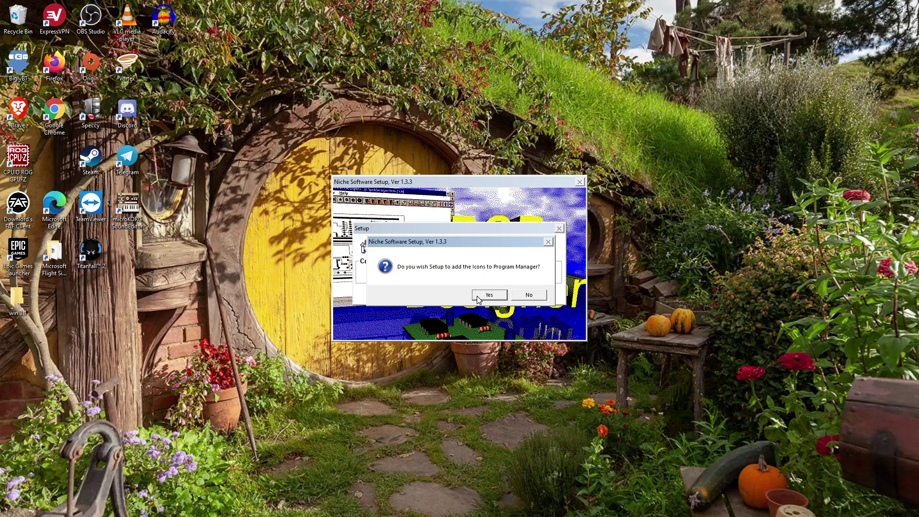
# Let Setup add the icons to Program Manager, close the Niche Software folder window, and finish the installation
pyautogui.click(488, 295)
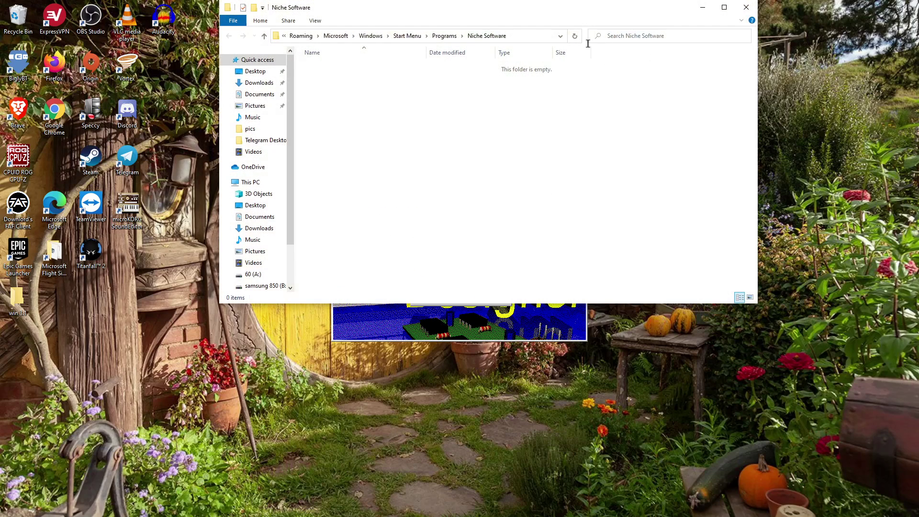
pyautogui.click(746, 8)
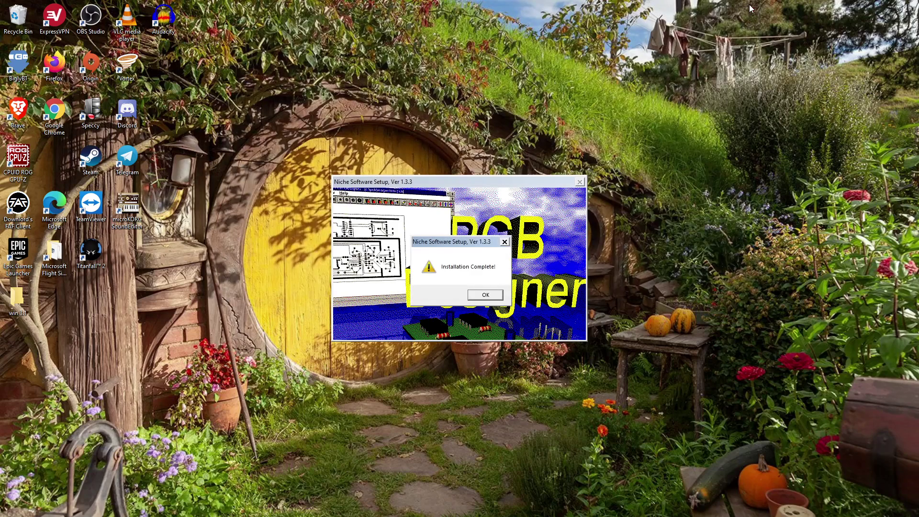
pyautogui.click(482, 297)
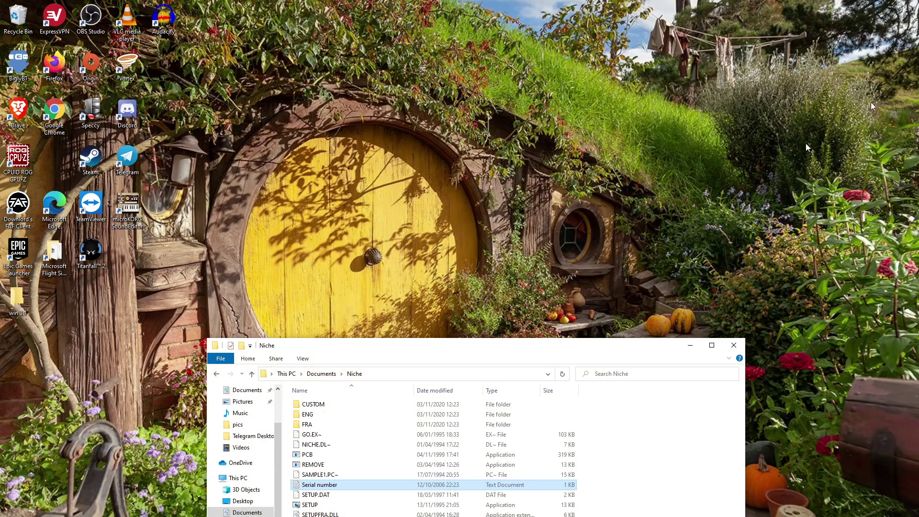
# Look in the win 3.1 folder, return to the Niche folder in Documents, and try to launch the PCB application
pyautogui.moveTo(410, 352); pyautogui.dragTo(416, 113)
pyautogui.click(386, 356)
pyautogui.press('BackSpace')
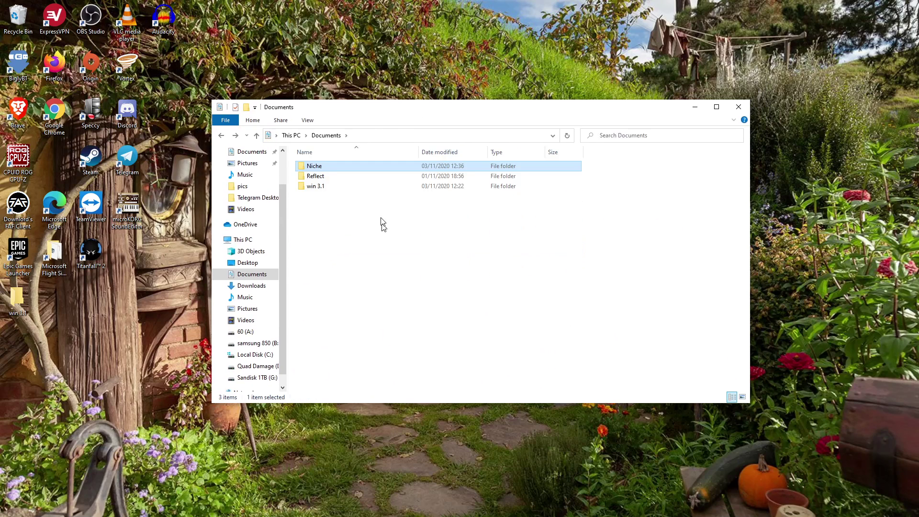
pyautogui.doubleClick(324, 186)
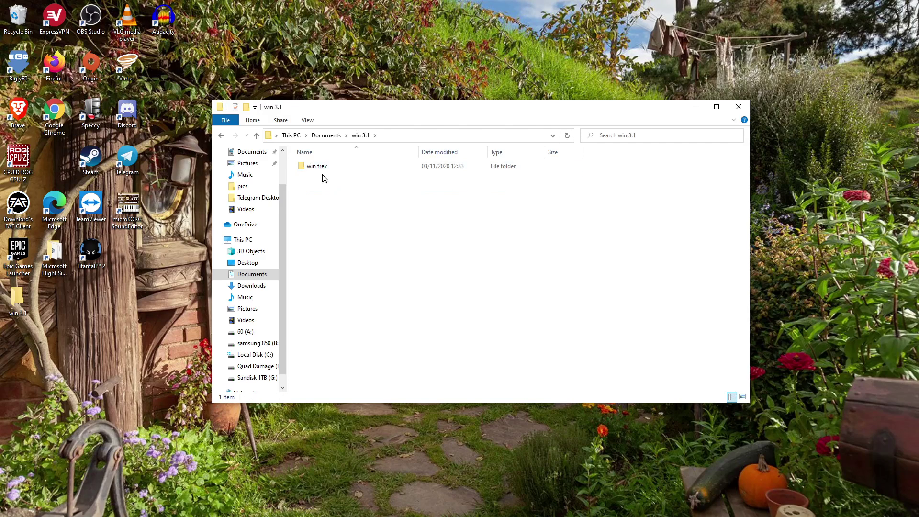
pyautogui.press('BackSpace')
pyautogui.doubleClick(338, 167)
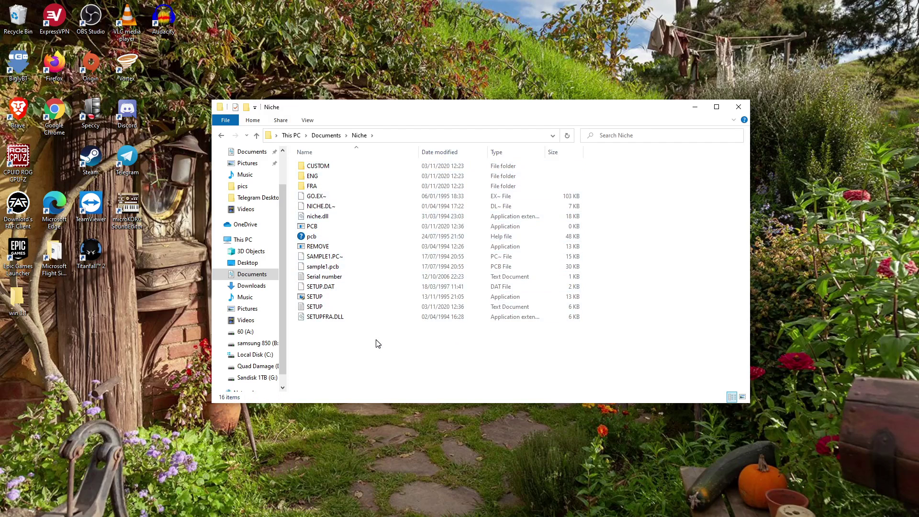
pyautogui.doubleClick(342, 229)
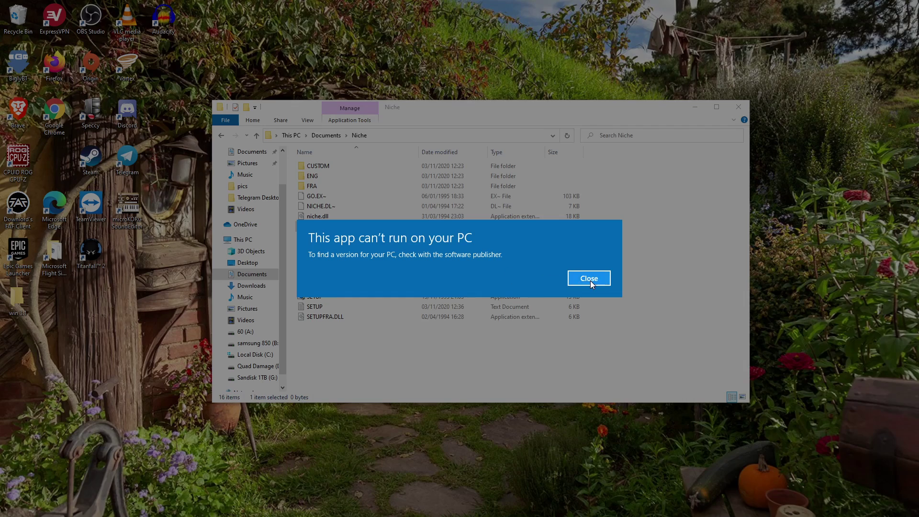
pyautogui.click(589, 279)
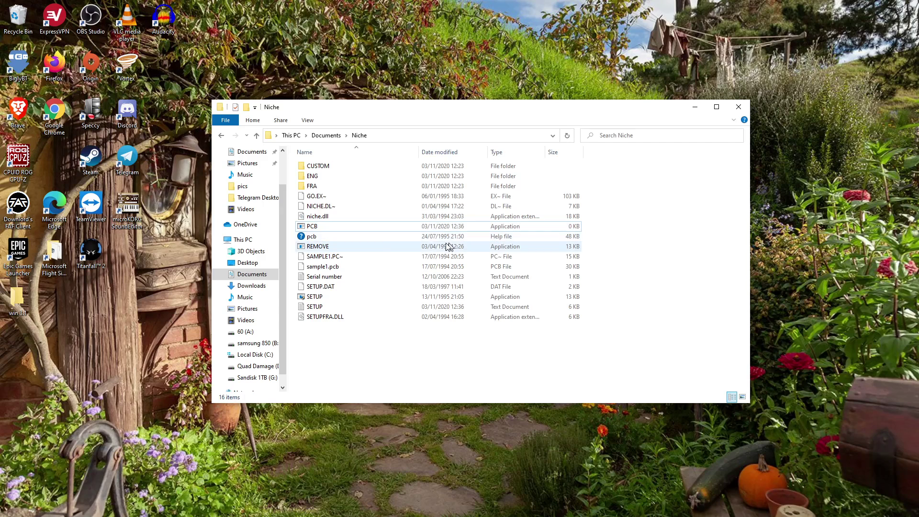
# Run the SETUP application in the Niche folder again in English and go to the end part of the installation directory path
pyautogui.click(324, 298)
pyautogui.doubleClick(324, 303)
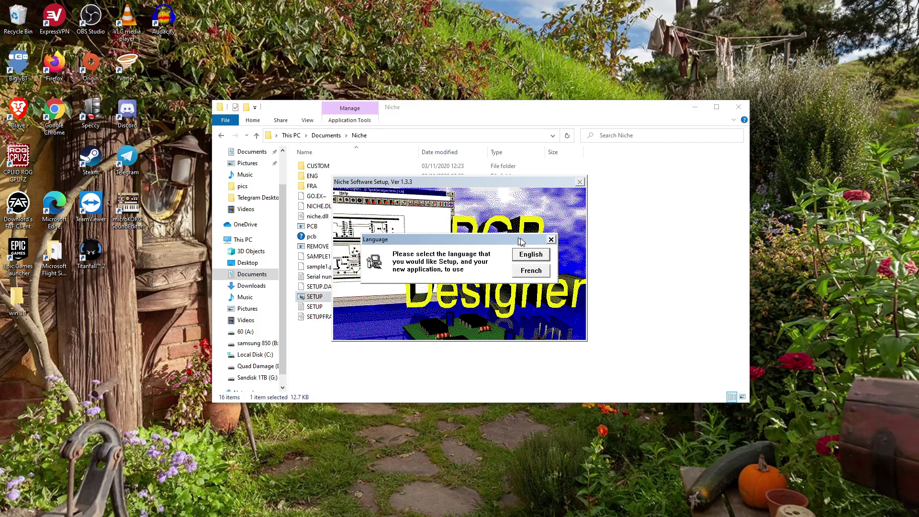
pyautogui.click(521, 254)
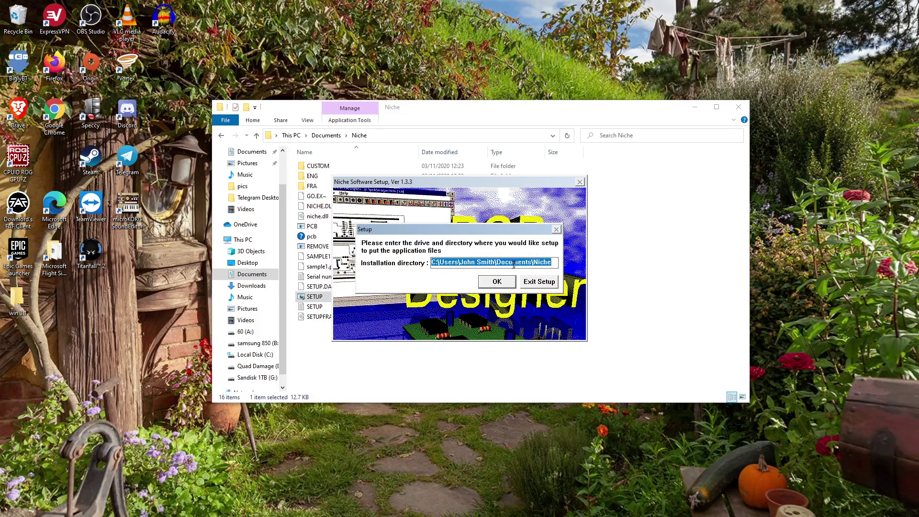
pyautogui.click(516, 261)
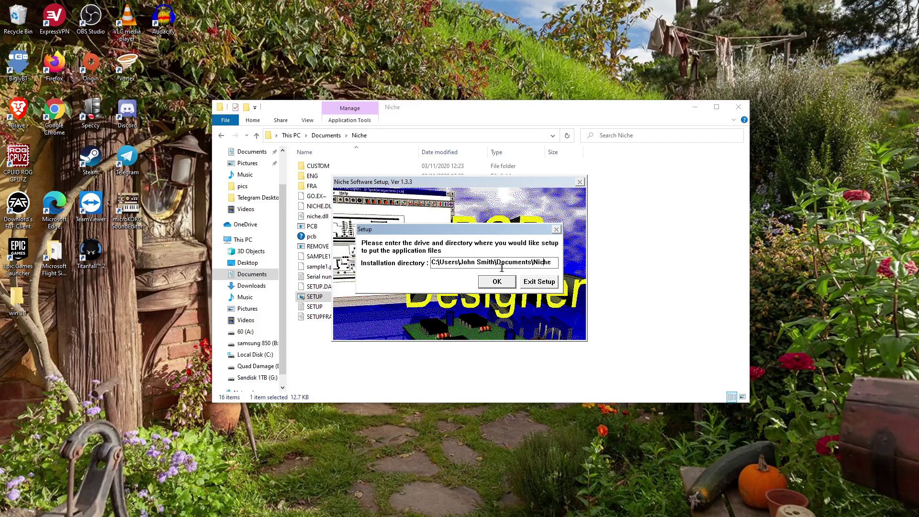
pyautogui.click(533, 265)
pyautogui.moveTo(533, 263); pyautogui.dragTo(540, 263)
# Create a folder named pcb designer inside Documents\win 3.1 and open it
pyautogui.click(427, 136)
pyautogui.hotkey('alt', 'Left')
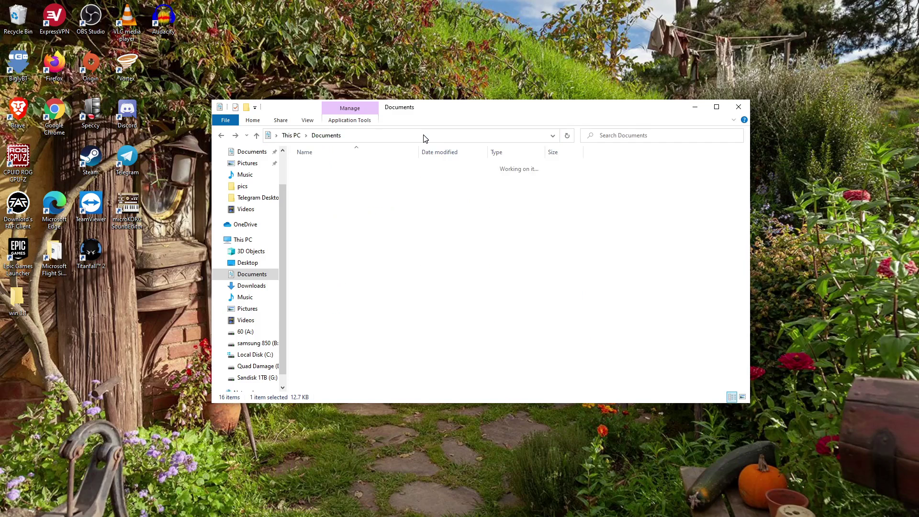
pyautogui.doubleClick(346, 184)
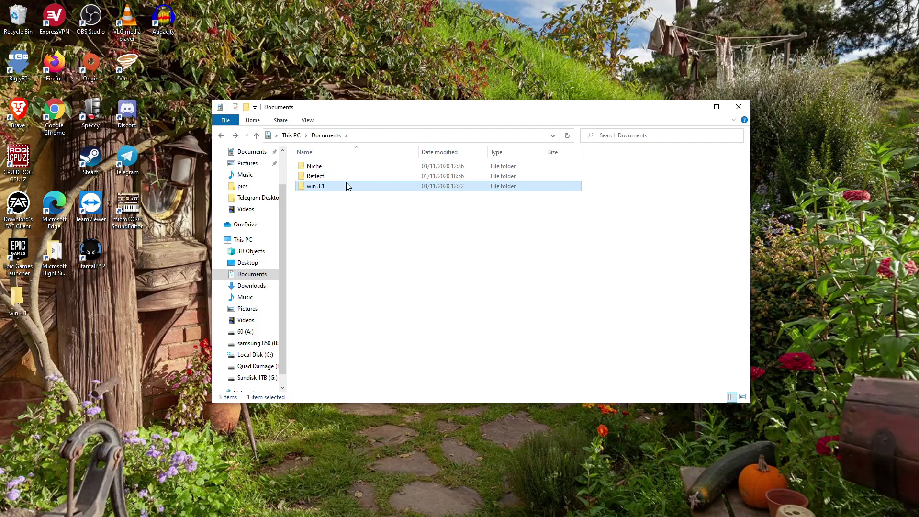
pyautogui.click(396, 132)
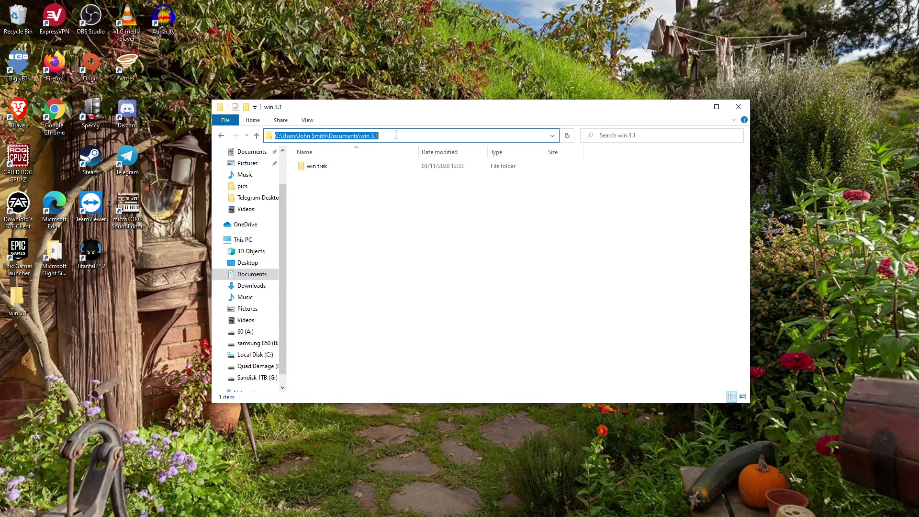
pyautogui.click(396, 136)
pyautogui.rightClick(354, 190)
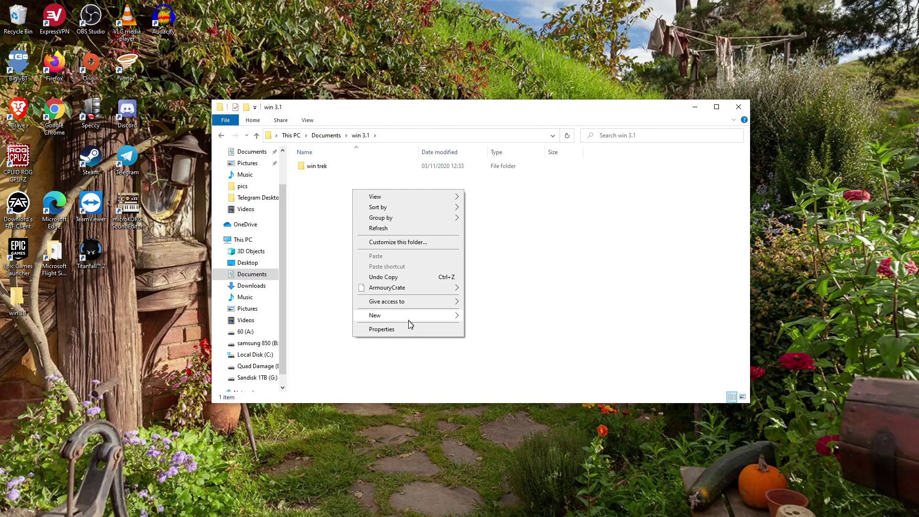
pyautogui.moveTo(411, 317)
pyautogui.click(517, 319)
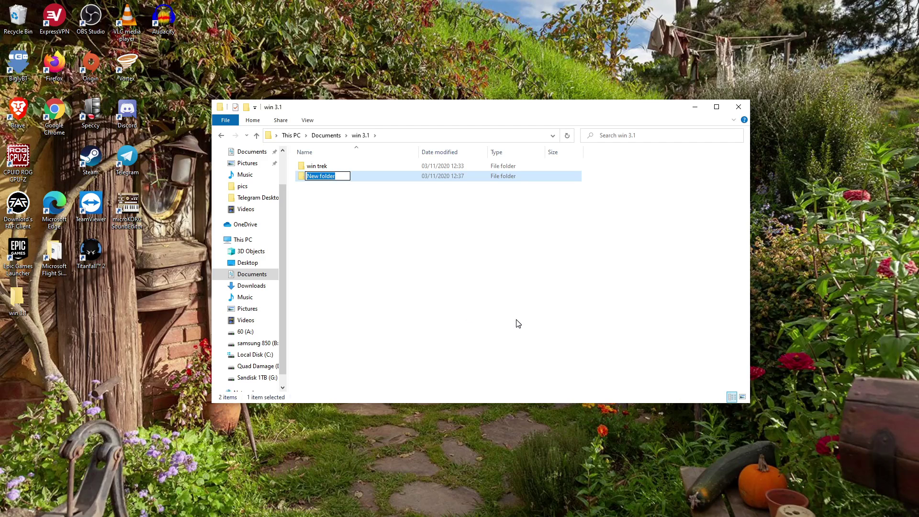
pyautogui.write('pcb designer')
pyautogui.press('Return')
pyautogui.press('Return')
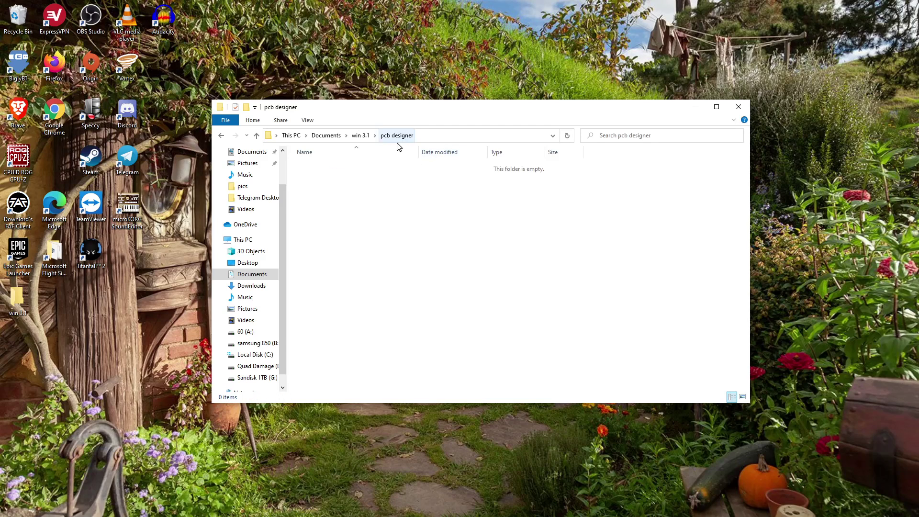
# Replace the installation directory with the path of the win 3.1\pcb designer folder, start the installation, and move the icons prompt off the progress dialog
pyautogui.click(426, 138)
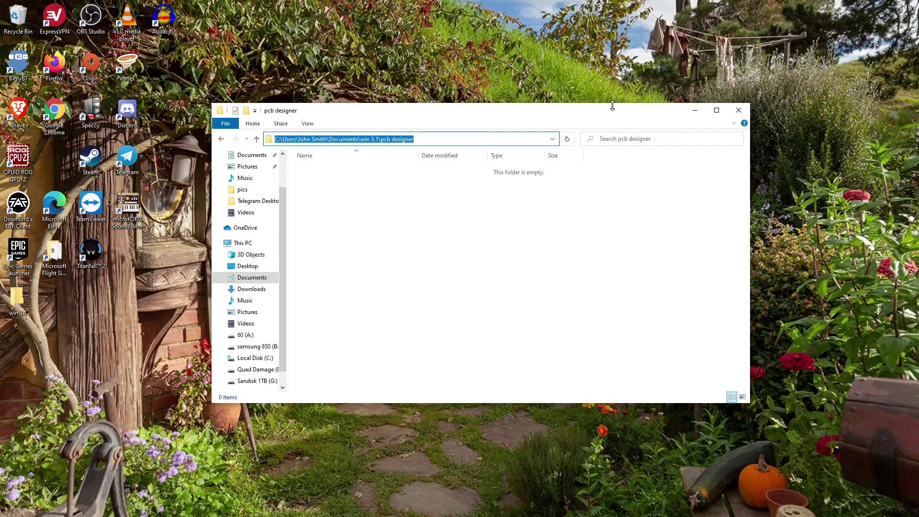
pyautogui.moveTo(611, 100); pyautogui.dragTo(433, 291)
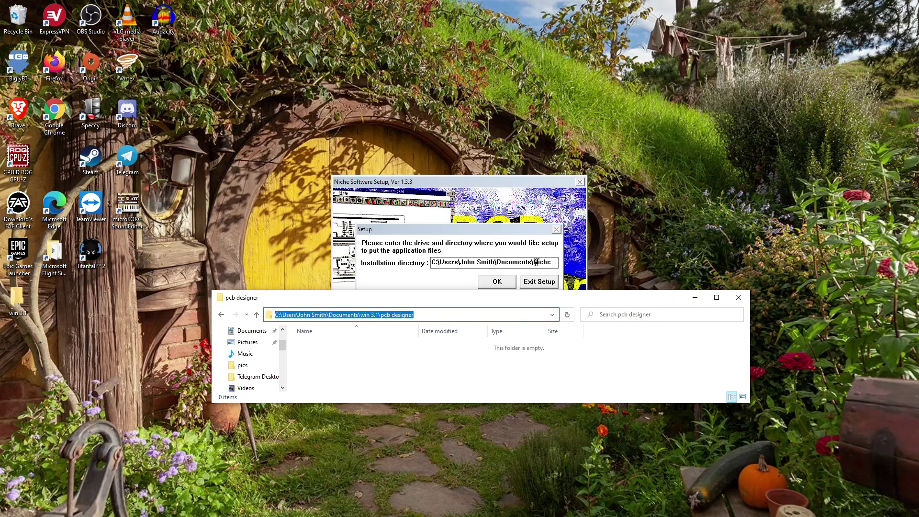
pyautogui.click(551, 262)
pyautogui.moveTo(551, 262); pyautogui.dragTo(391, 250)
pyautogui.press('BackSpace')
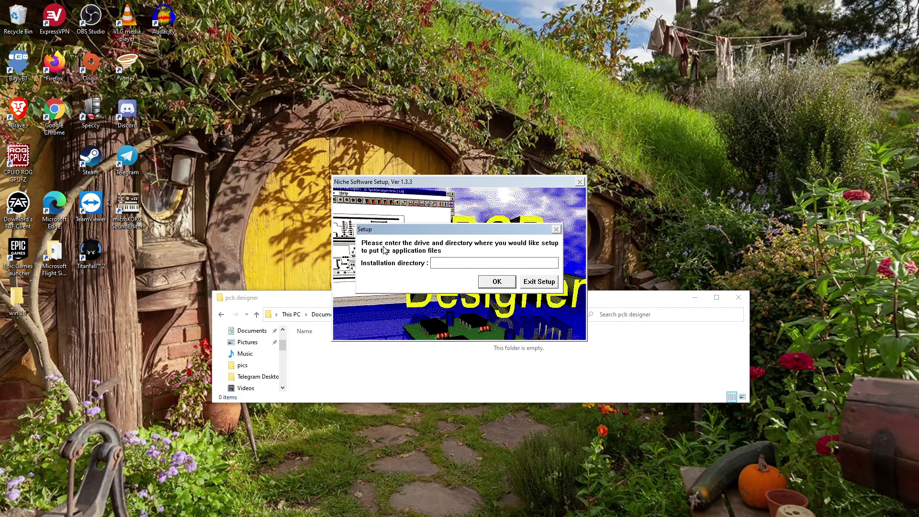
pyautogui.hotkey('ctrl', 'v')
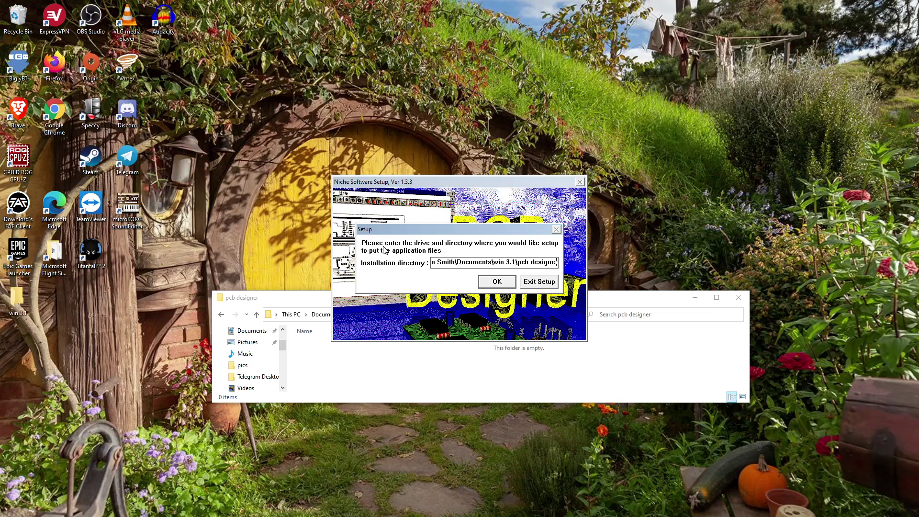
pyautogui.click(511, 284)
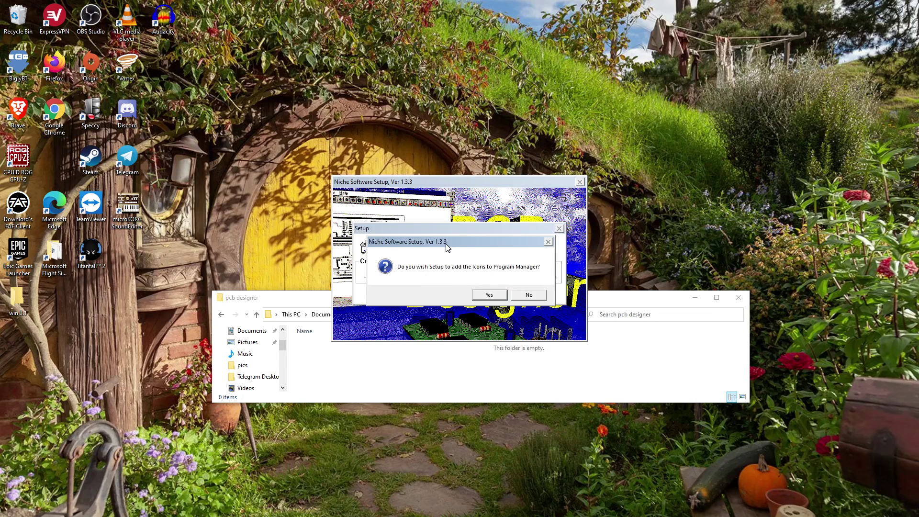
pyautogui.moveTo(447, 247); pyautogui.dragTo(499, 171)
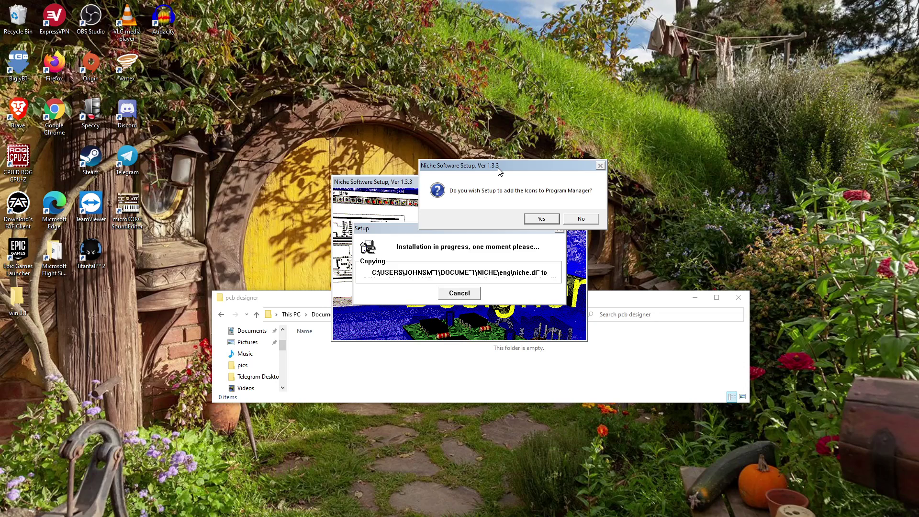
# Let Setup add the icons to Program Manager, finish the installation, and arrange the Niche Software and pcb designer folder windows apart
pyautogui.click(544, 221)
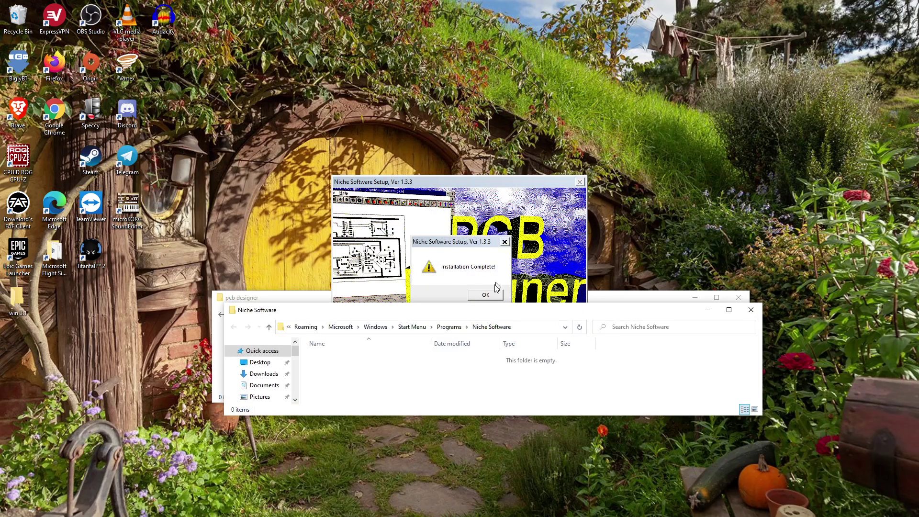
pyautogui.click(496, 296)
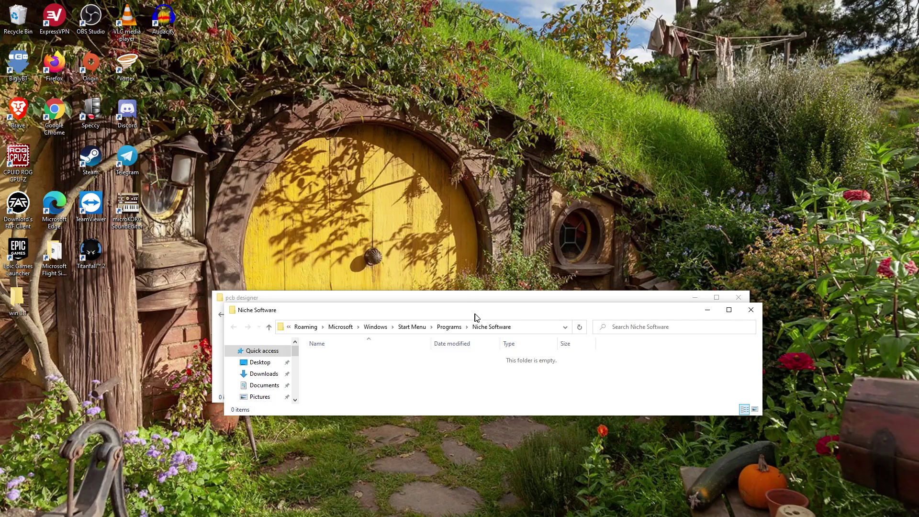
pyautogui.moveTo(477, 318); pyautogui.dragTo(504, 101)
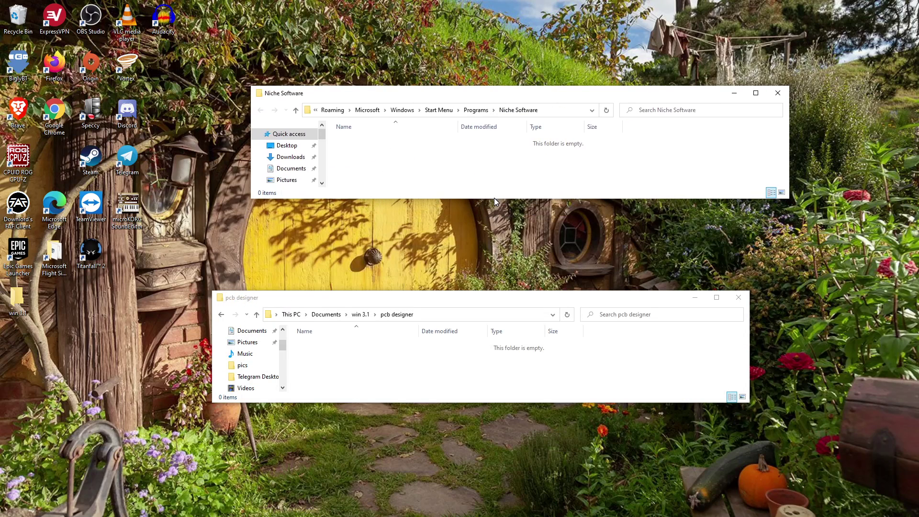
pyautogui.moveTo(495, 200); pyautogui.dragTo(494, 233)
pyautogui.click(424, 381)
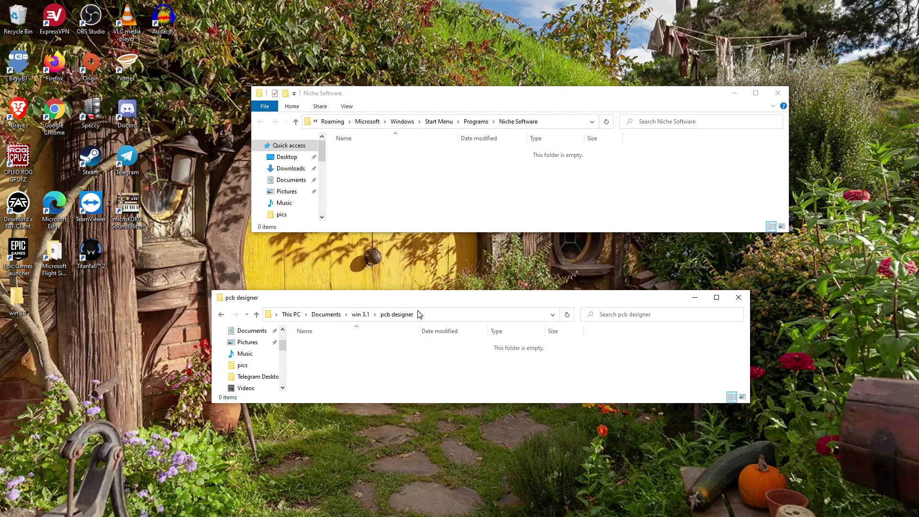
pyautogui.moveTo(430, 291); pyautogui.dragTo(468, 217)
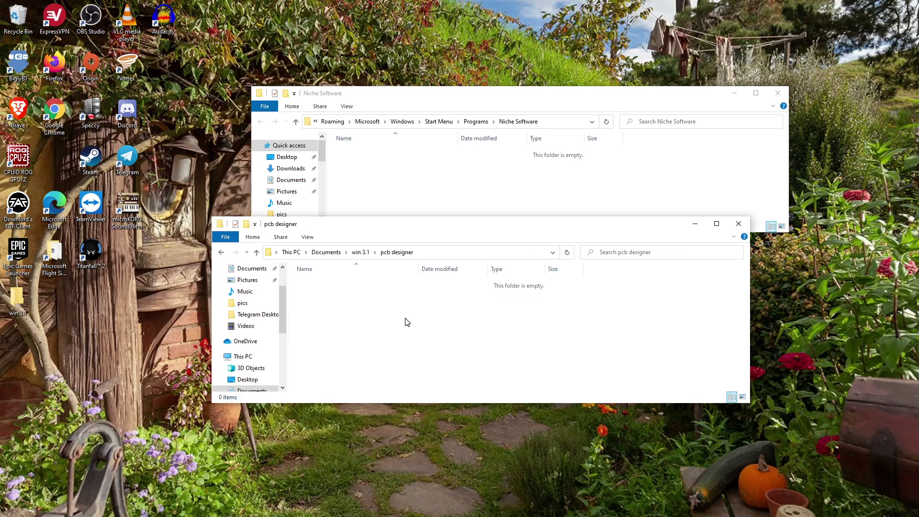
# Reopen the pcb designer folder from win 3.1, select the PCB application, and minimize the Windows Security window
pyautogui.click(360, 252)
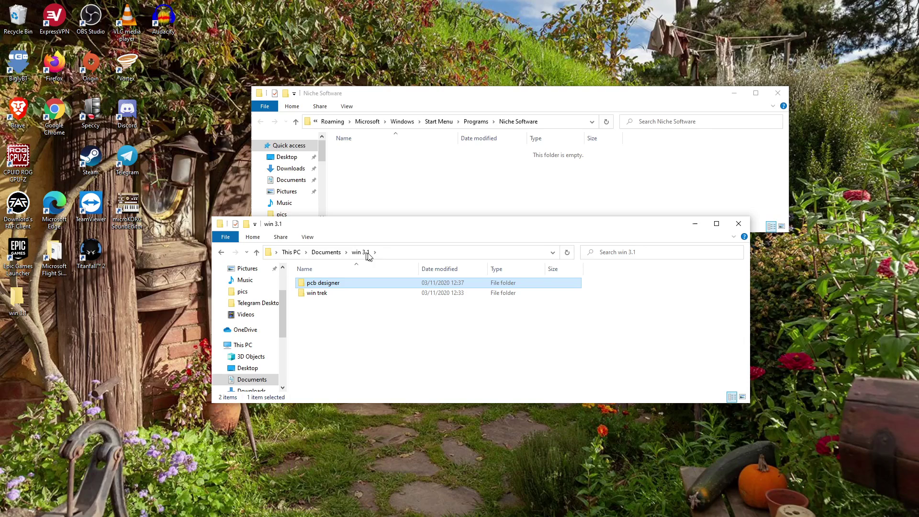
pyautogui.doubleClick(342, 283)
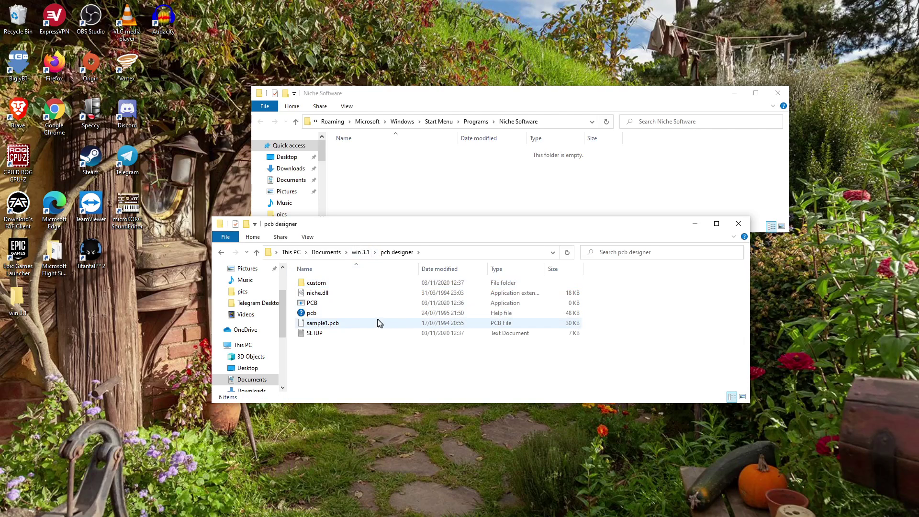
pyautogui.click(360, 302)
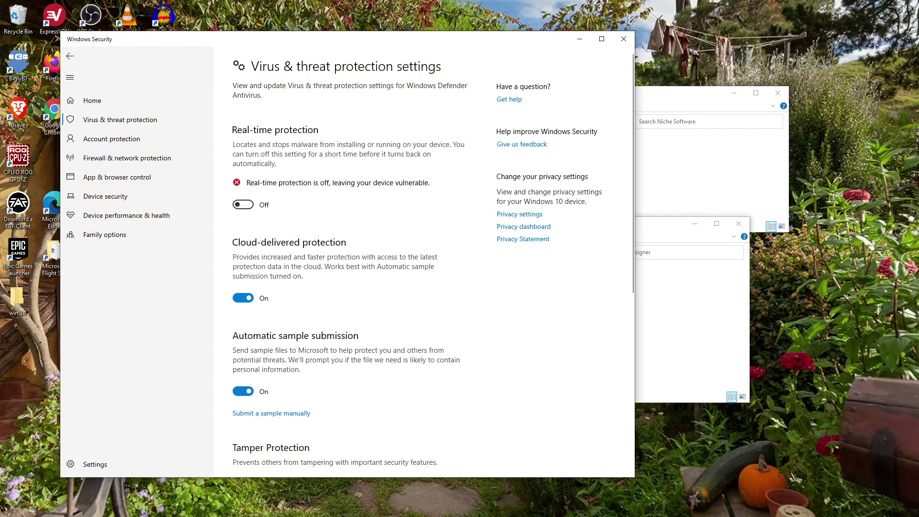
pyautogui.click(580, 39)
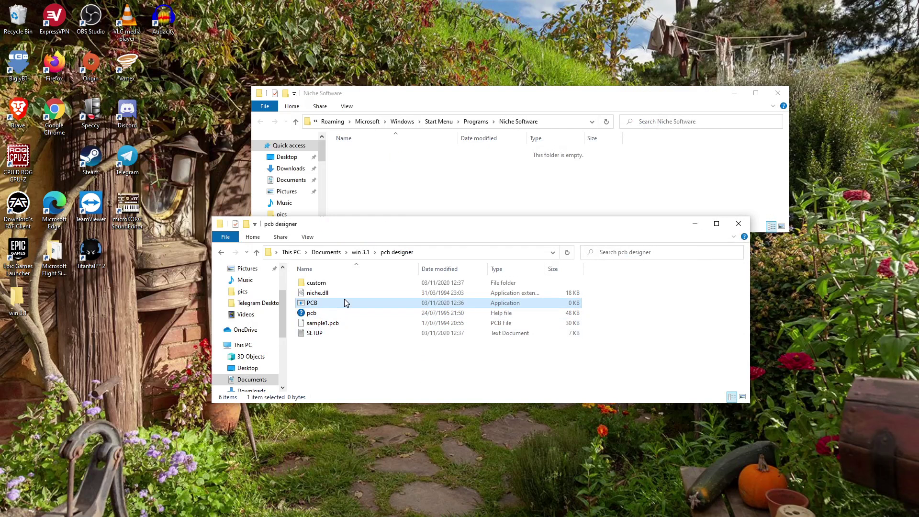
pyautogui.click(460, 167)
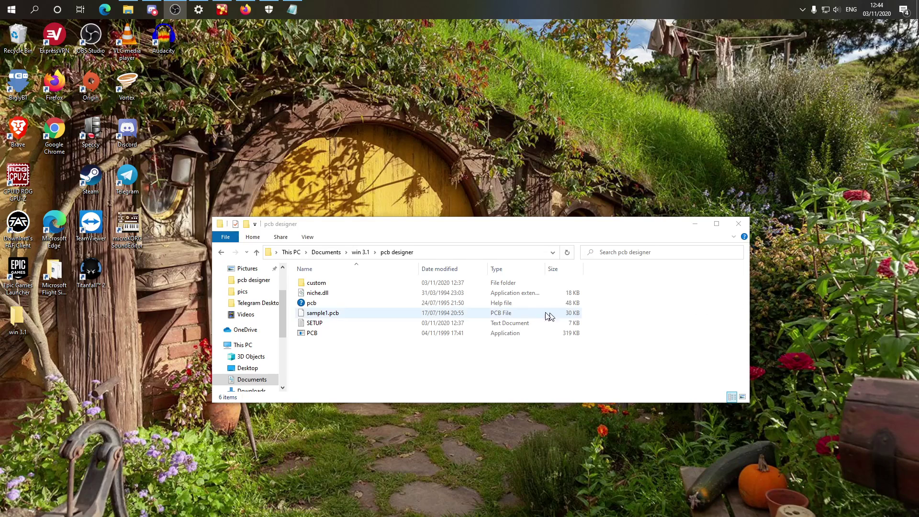
# Launch the PCB application from the pcb designer folder and close its quick tutorial
pyautogui.click(360, 359)
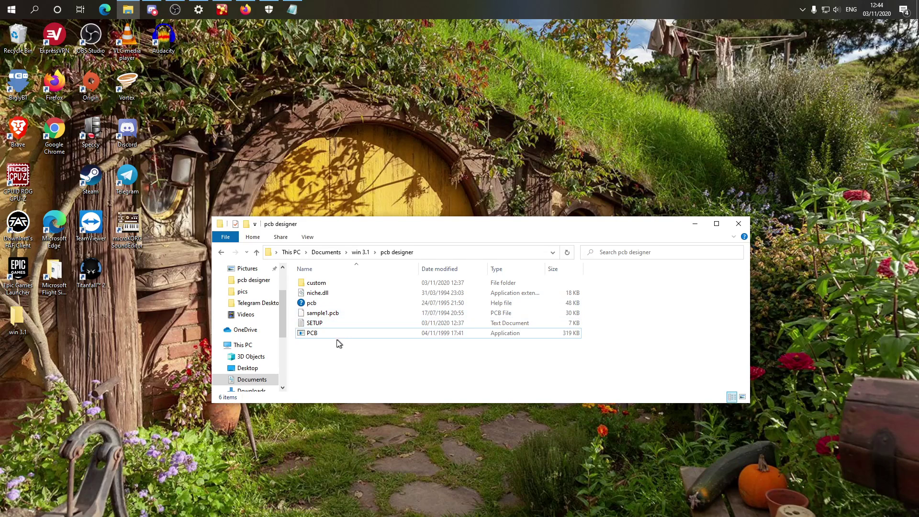
pyautogui.click(321, 336)
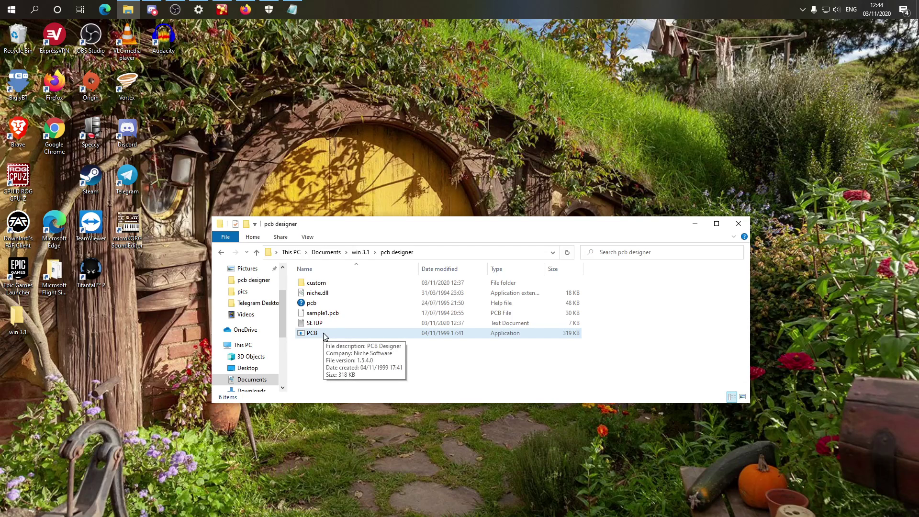
pyautogui.click(323, 332)
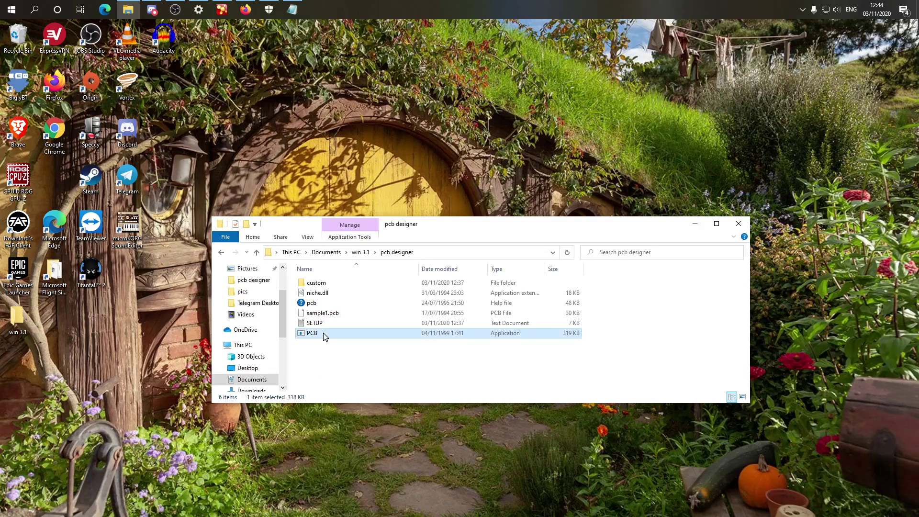
pyautogui.doubleClick(325, 335)
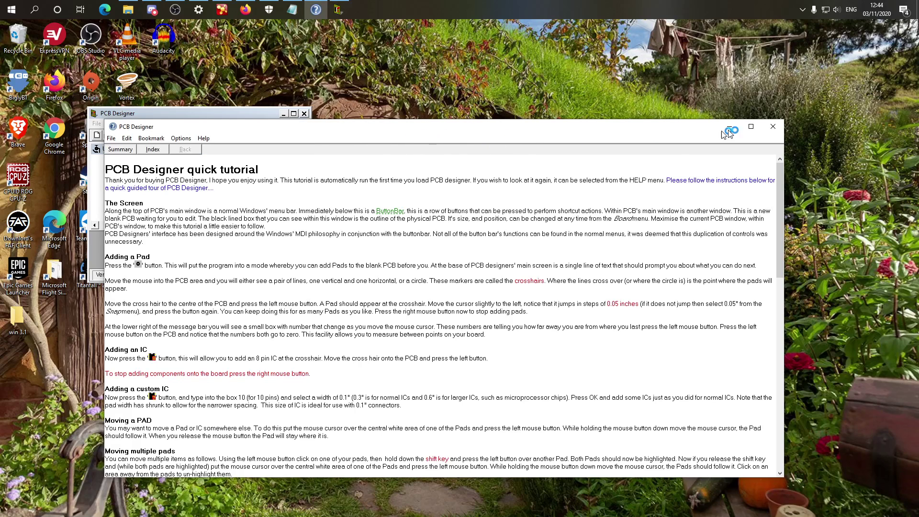
pyautogui.click(773, 126)
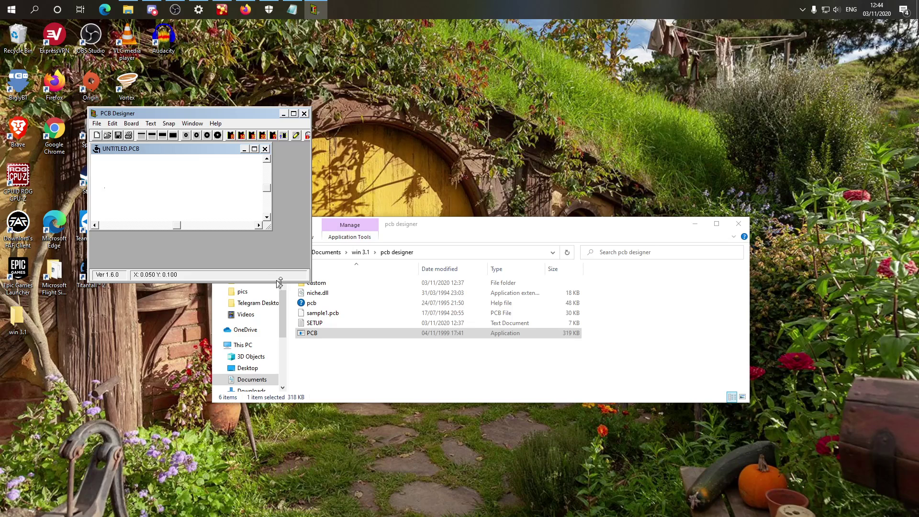
# Enlarge the PCB Designer window, maximize the UNTITLED.PCB board inside it, and close that board
pyautogui.moveTo(308, 281); pyautogui.dragTo(499, 367)
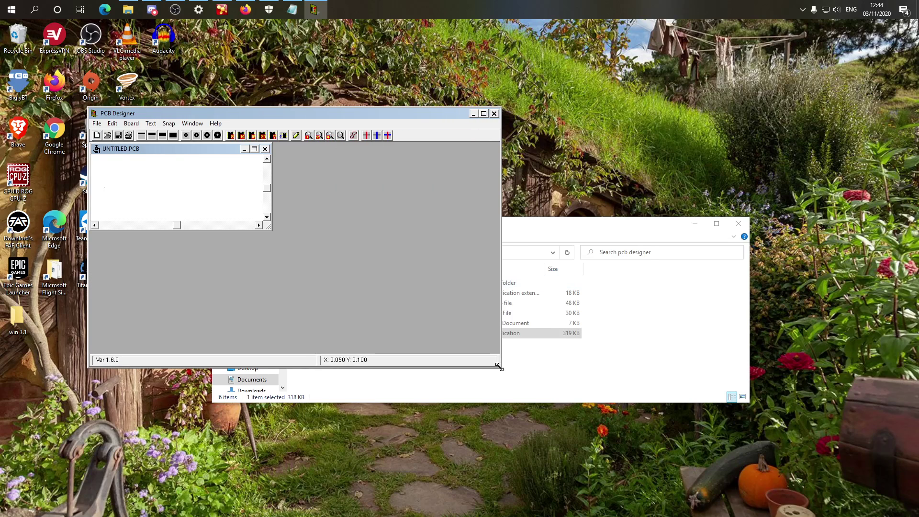
pyautogui.click(254, 149)
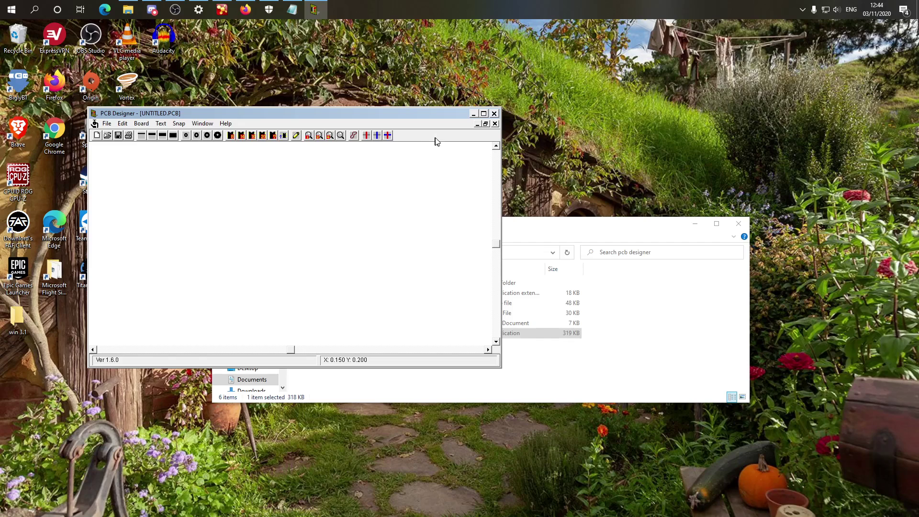
pyautogui.click(495, 124)
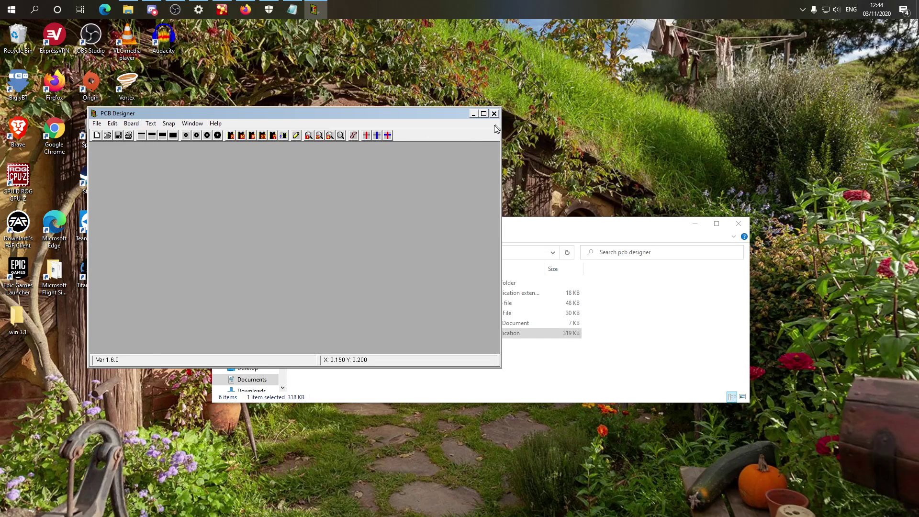
# Open sample1.pcb from the installation folder and maximize both the board and the PCB Designer window
pyautogui.click(107, 135)
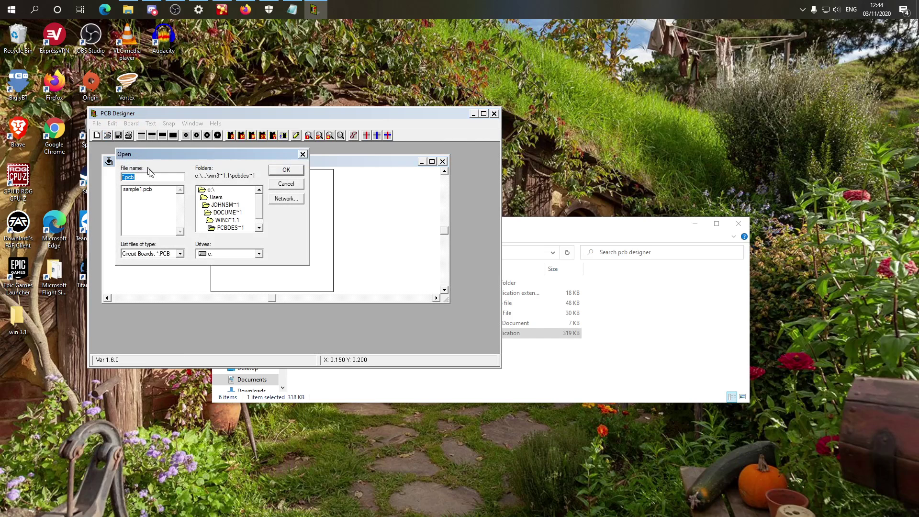
pyautogui.click(146, 190)
pyautogui.doubleClick(146, 190)
pyautogui.click(432, 162)
pyautogui.click(485, 115)
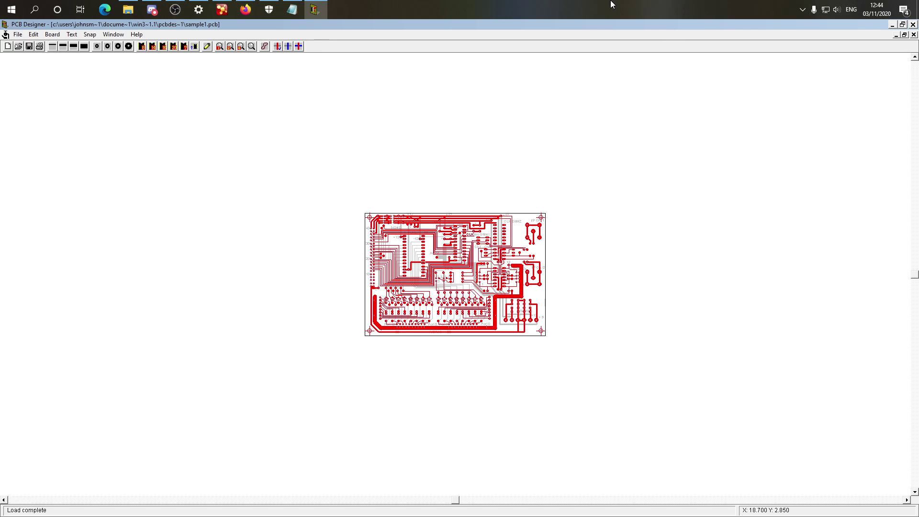
pyautogui.moveTo(611, 2); pyautogui.dragTo(611, 0)
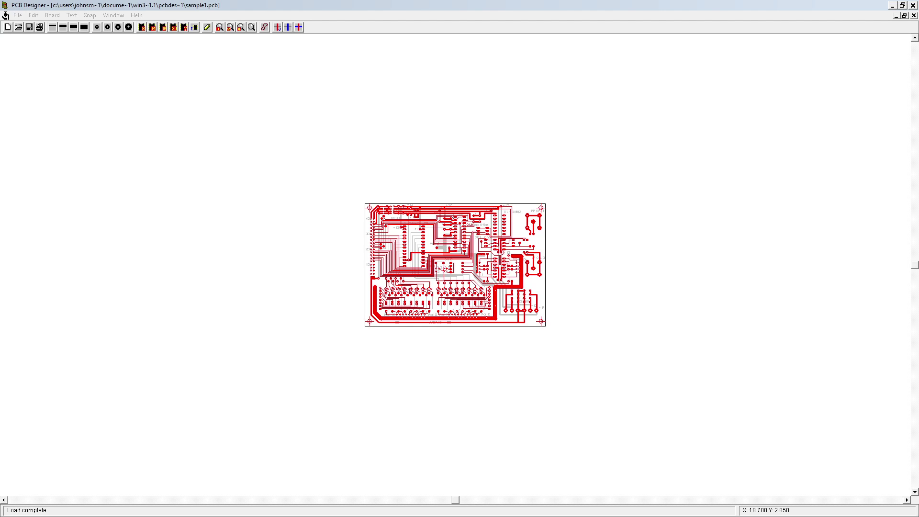
# View the sample board's print settings, leave them without printing, and look through the text and window commands
pyautogui.click(16, 15)
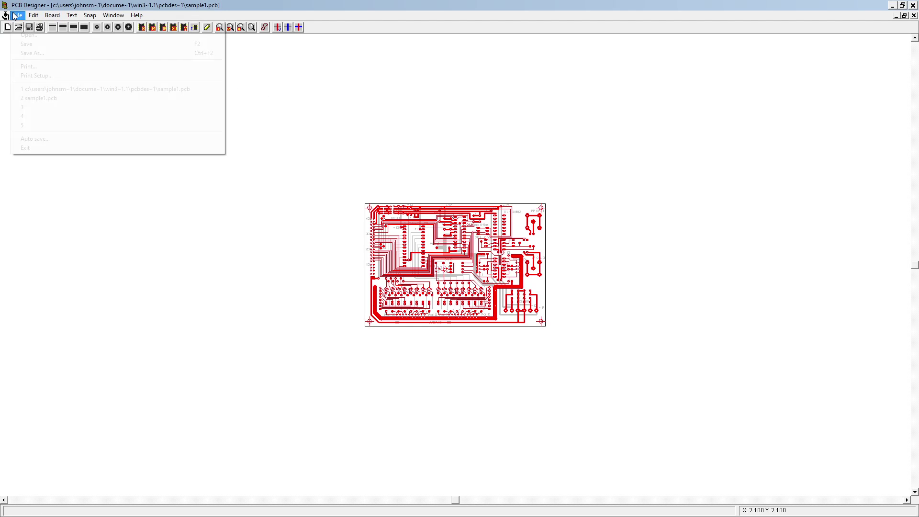
pyautogui.click(49, 70)
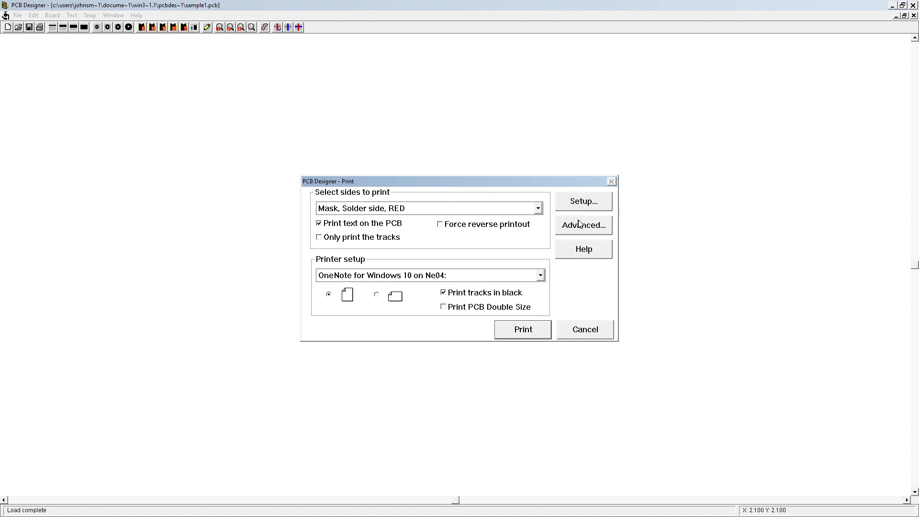
pyautogui.click(586, 329)
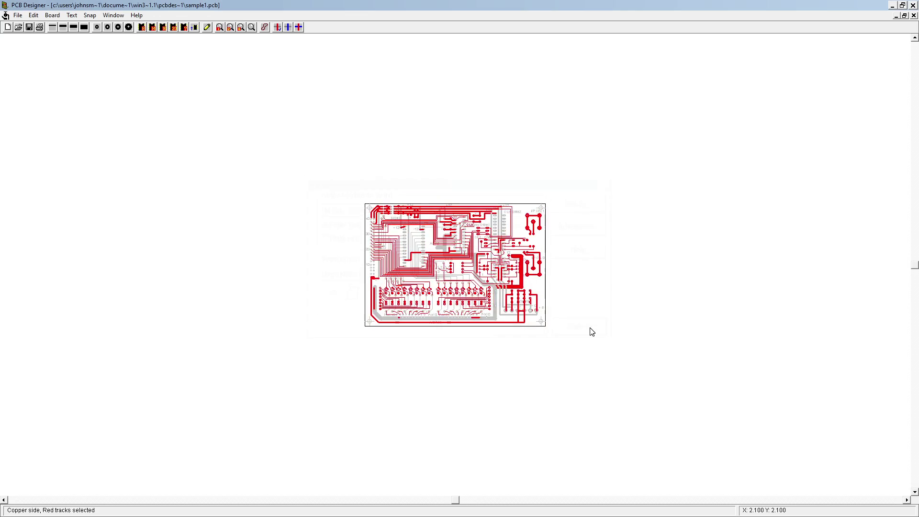
pyautogui.click(72, 16)
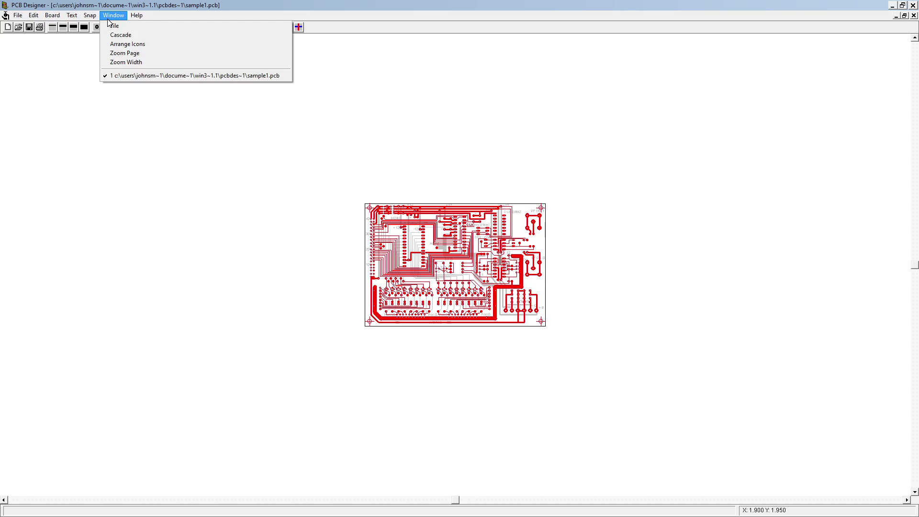
pyautogui.click(129, 15)
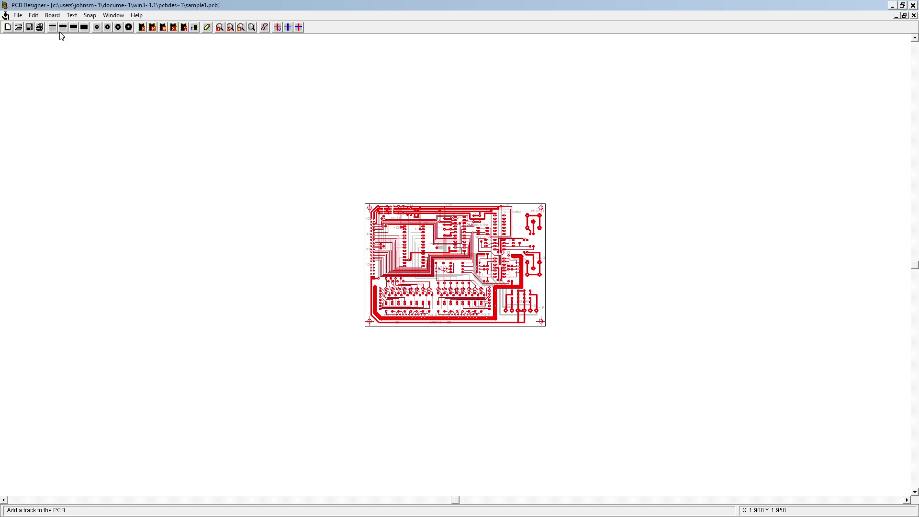
# Zoom into the sample board, try a custom zoom on an area, dismiss the message, and minimize the pcb designer folder window
pyautogui.click(240, 27)
pyautogui.click(251, 28)
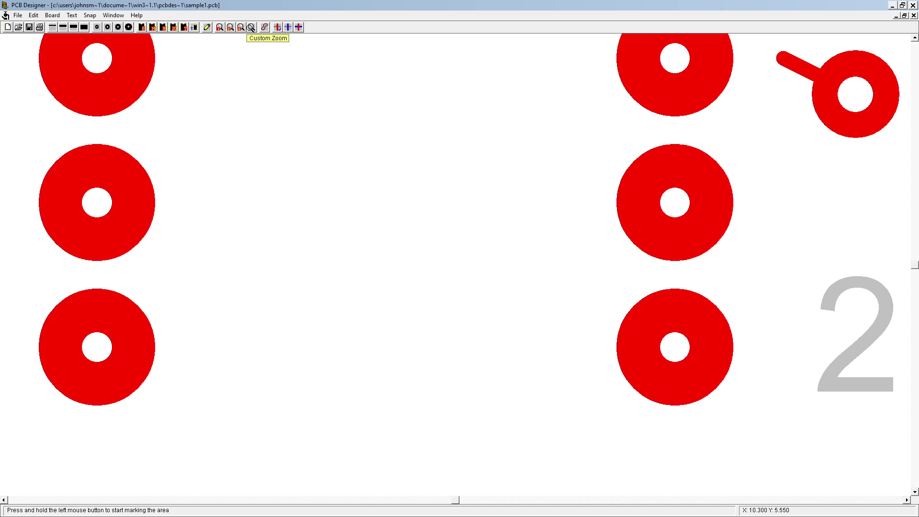
pyautogui.click(241, 78)
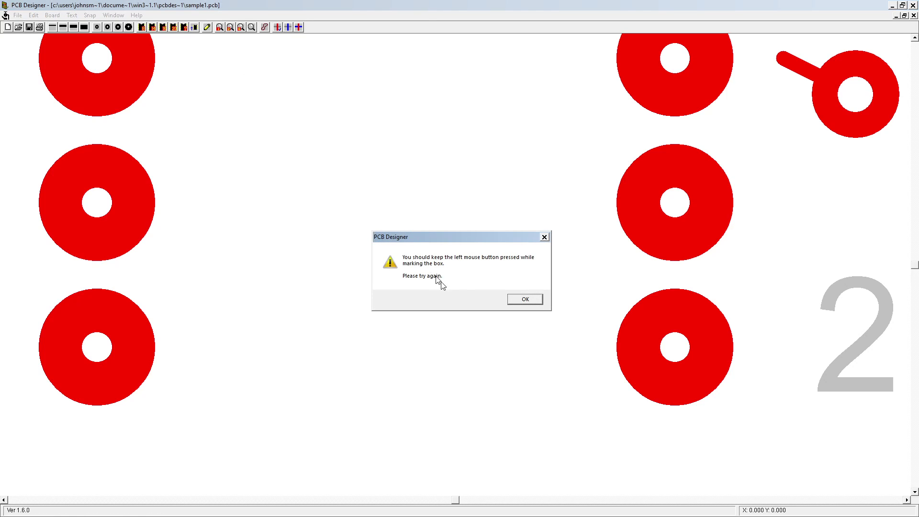
pyautogui.click(519, 300)
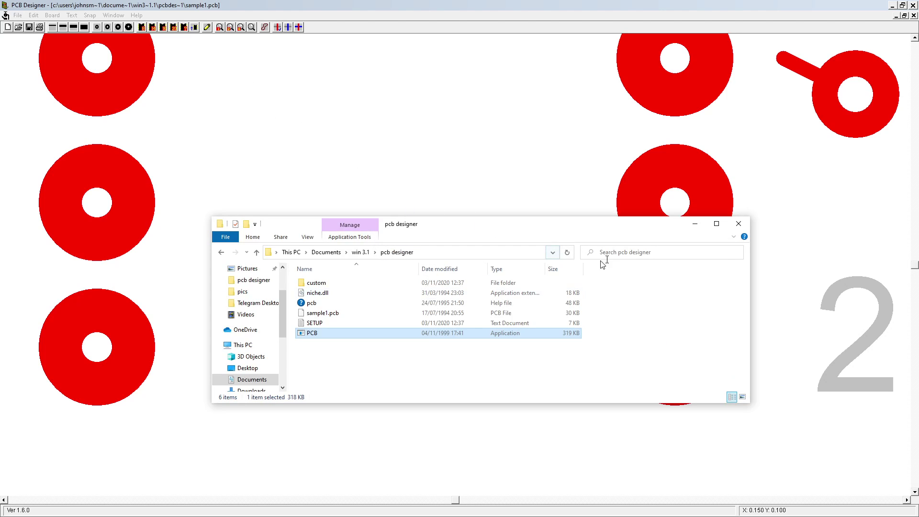
pyautogui.click(692, 224)
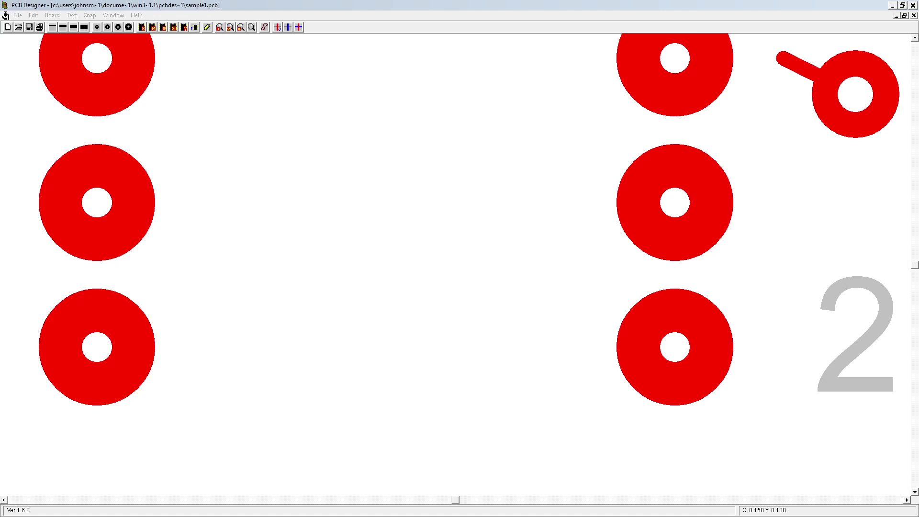
# Set the sample board's zoom to 2x and examine its pads, tracks and labels down the board
pyautogui.click(232, 29)
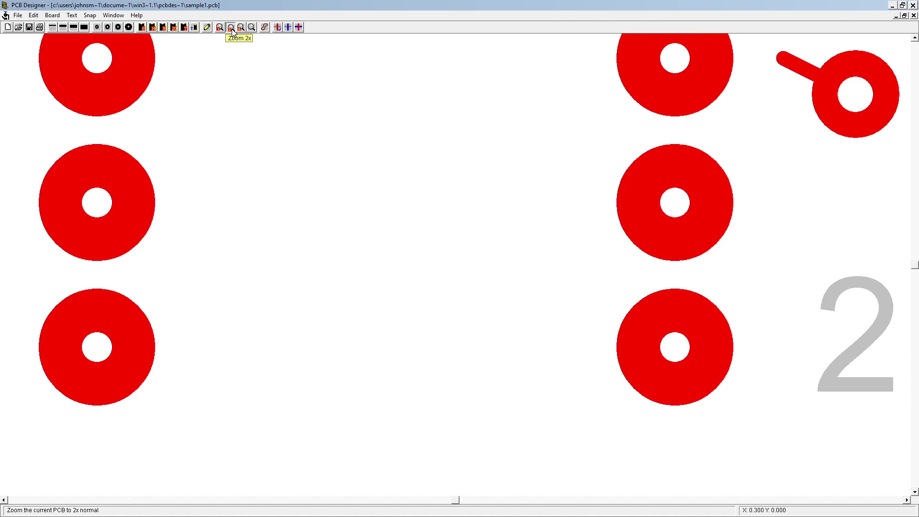
pyautogui.click(231, 29)
pyautogui.click(230, 29)
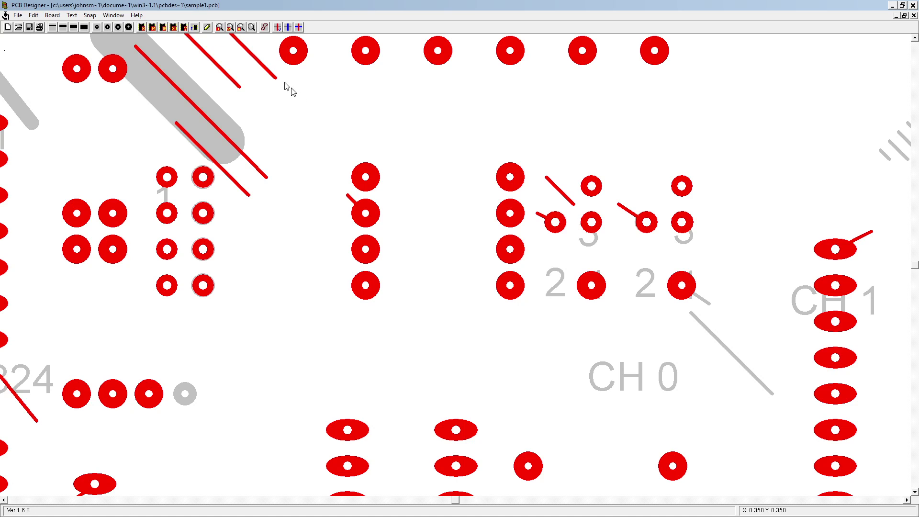
pyautogui.scroll(-4, 350, 177)
pyautogui.scroll(-3, 355, 187)
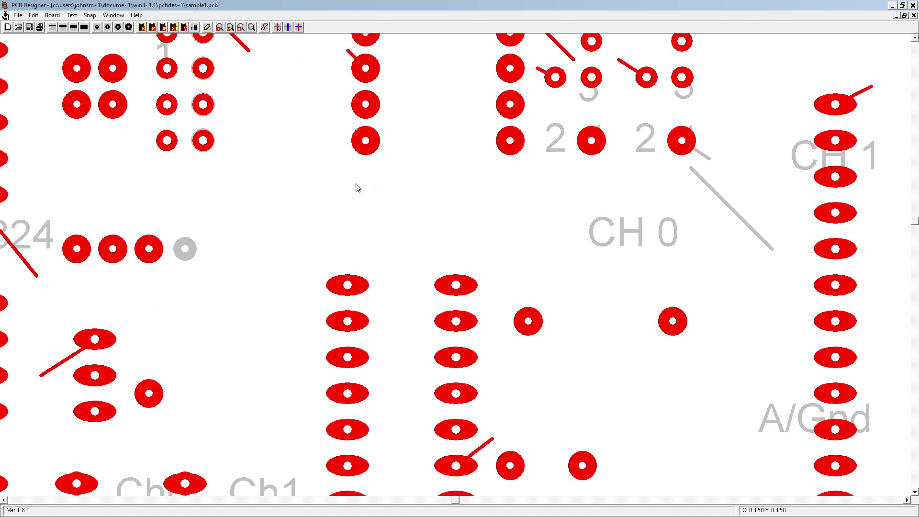
pyautogui.scroll(2, 354, 189)
pyautogui.scroll(-3, 350, 193)
pyautogui.scroll(-10, 349, 194)
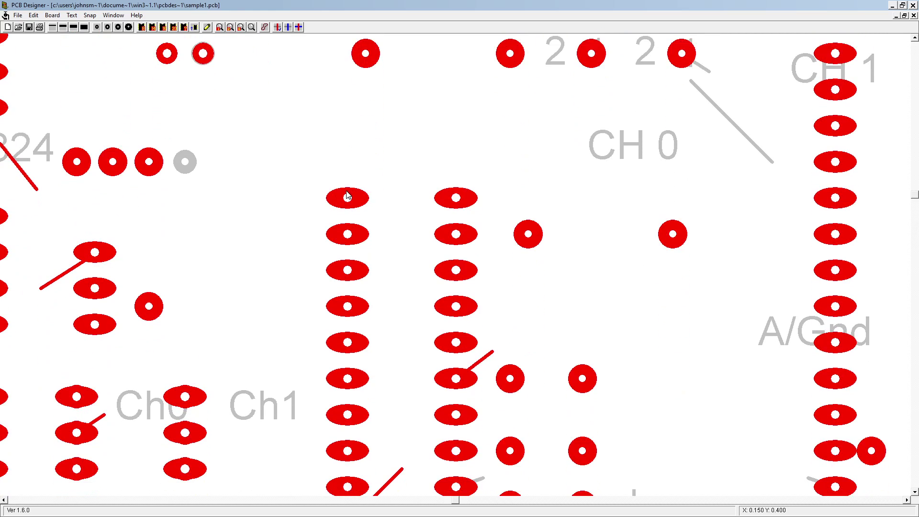
pyautogui.scroll(-10, 343, 195)
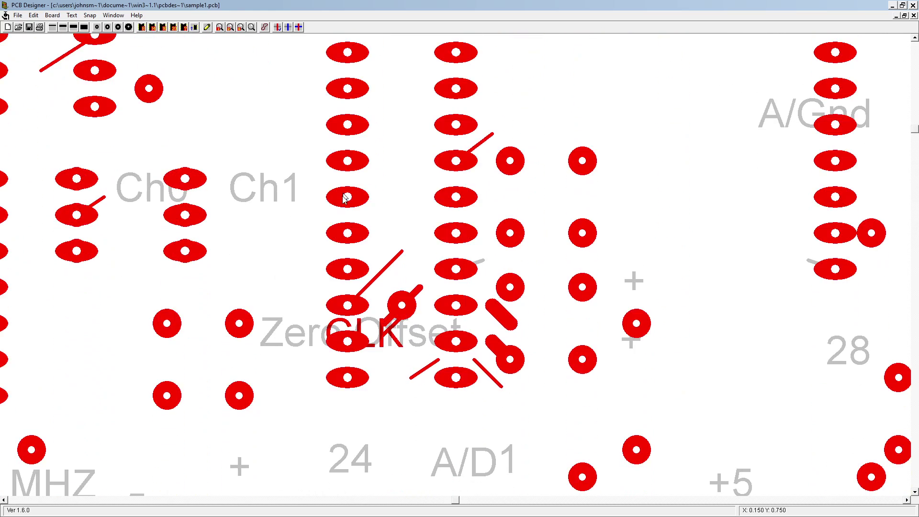
# Examine the sample board's lower area, apply a custom zoom to a large area around the upper pads, and inspect the tracks toward the left edge
pyautogui.scroll(-4, 326, 225)
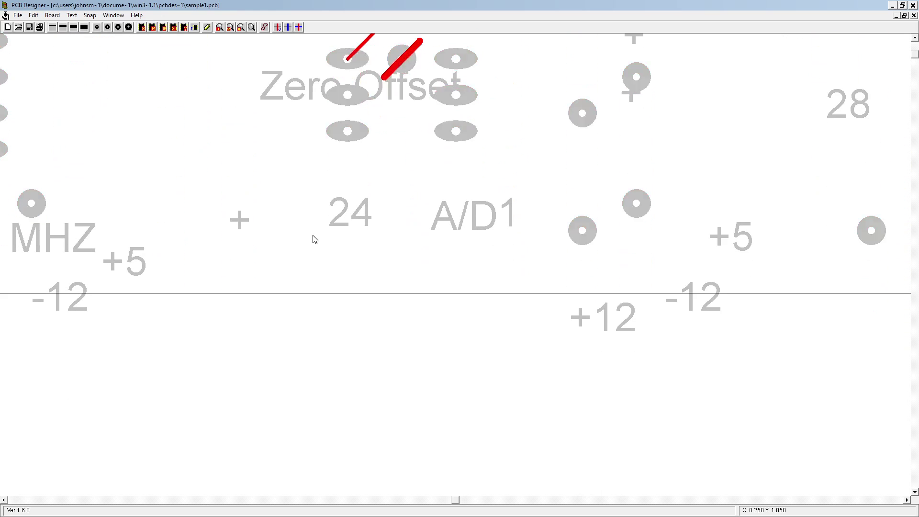
pyautogui.scroll(10, 319, 239)
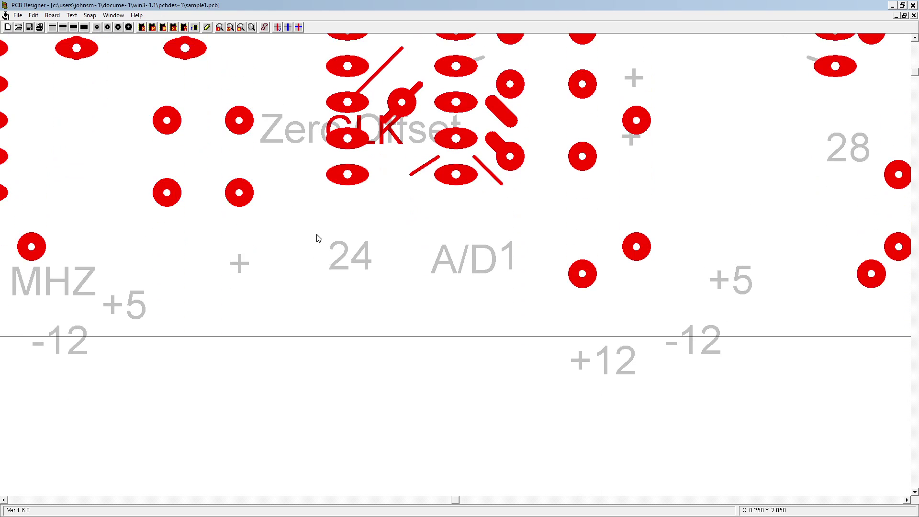
pyautogui.scroll(8, 316, 243)
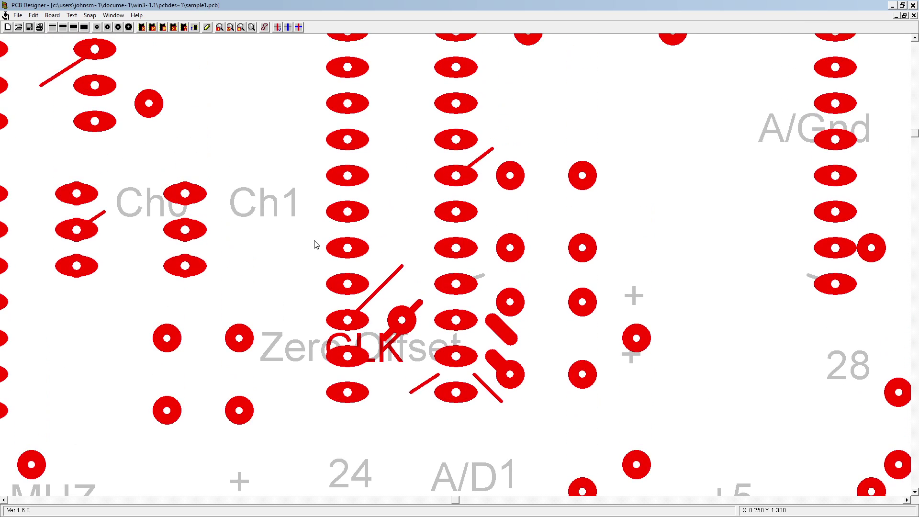
pyautogui.scroll(8, 314, 243)
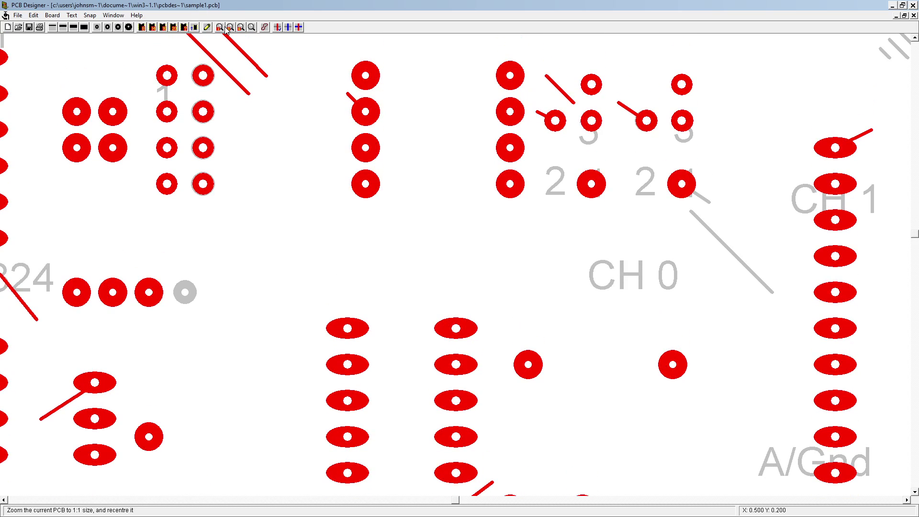
pyautogui.click(240, 27)
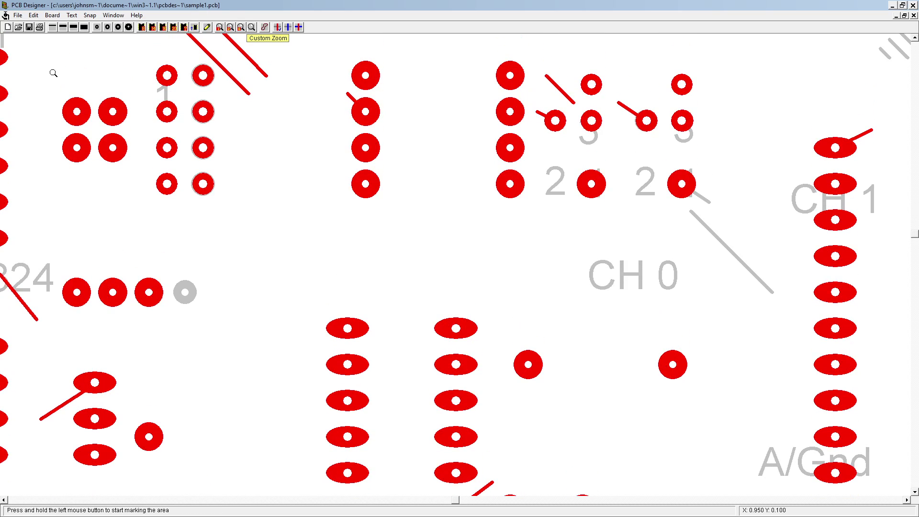
pyautogui.moveTo(53, 72)
pyautogui.mouseDown()
pyautogui.moveTo(692, 360)
pyautogui.moveTo(785, 417)
pyautogui.mouseUp()
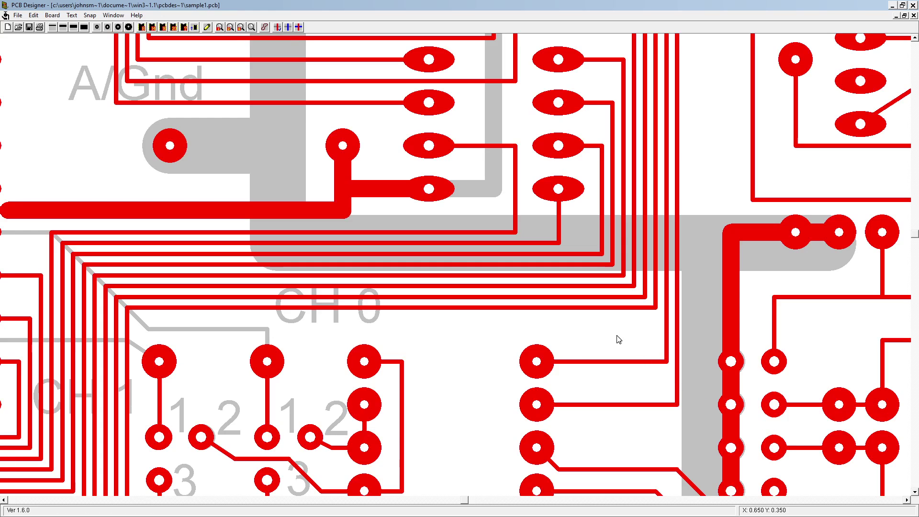
pyautogui.moveTo(465, 500); pyautogui.dragTo(157, 485)
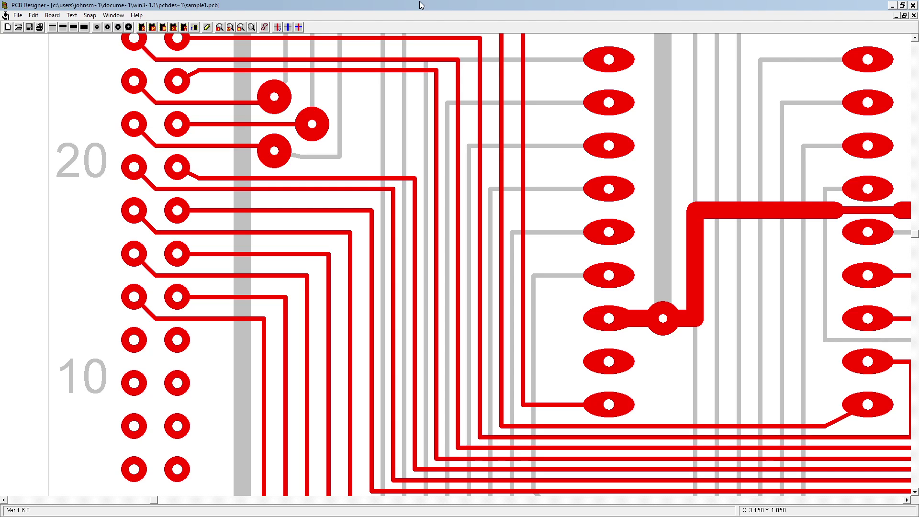
# Close PCB Designer without saving the sample board, and start it again from the pcb designer folder with sample1.pcb
pyautogui.click(912, 7)
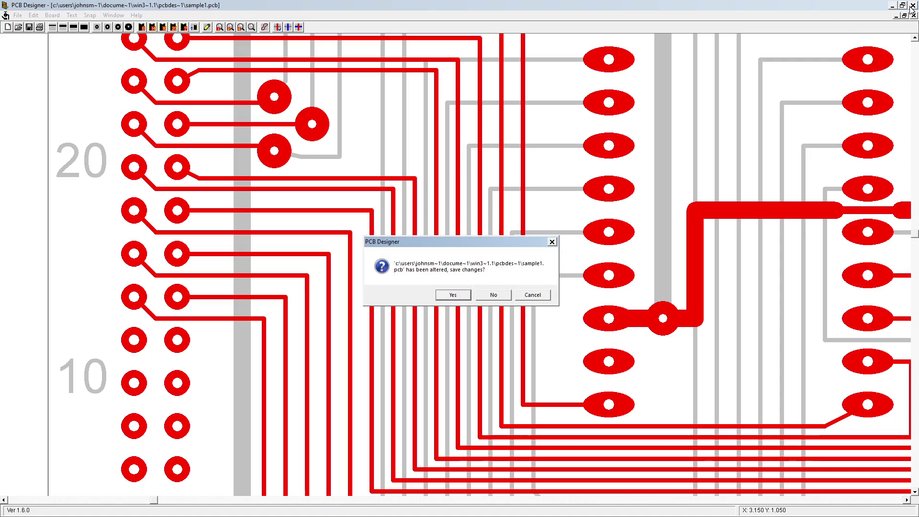
pyautogui.click(485, 299)
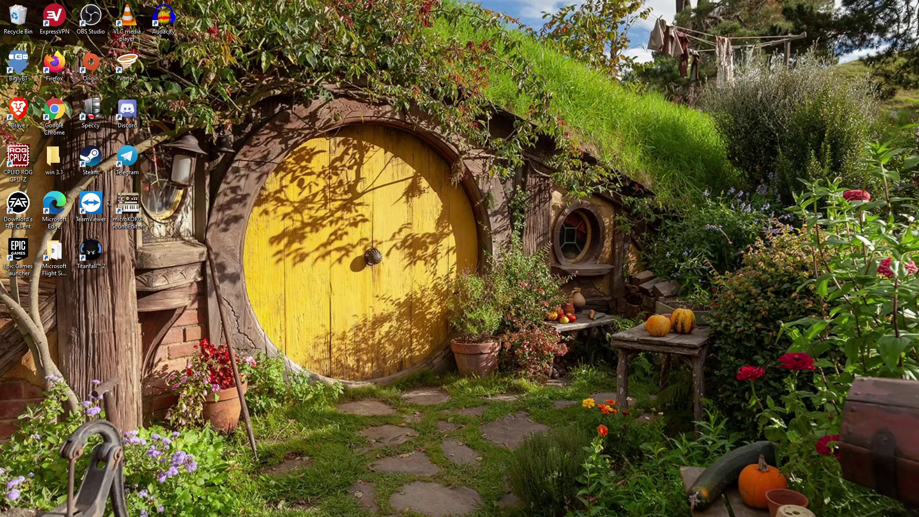
pyautogui.moveTo(380, 137); pyautogui.dragTo(390, 150)
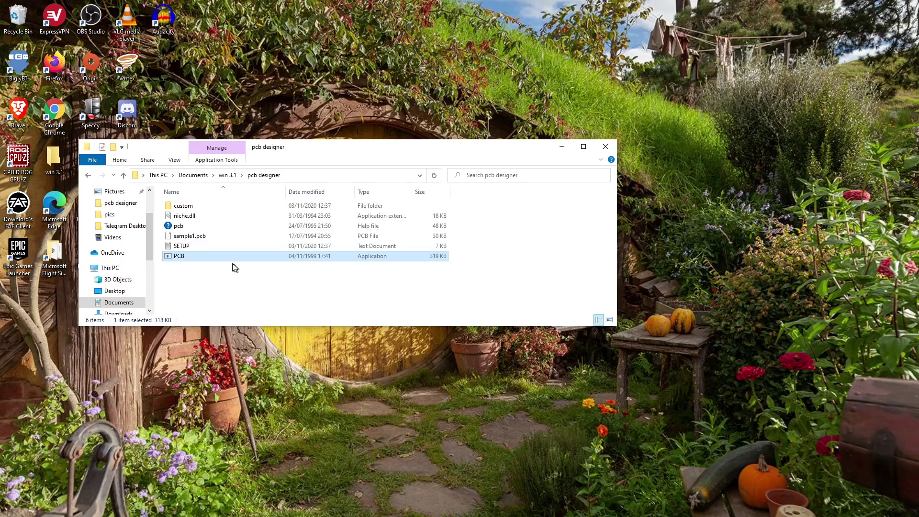
pyautogui.doubleClick(202, 236)
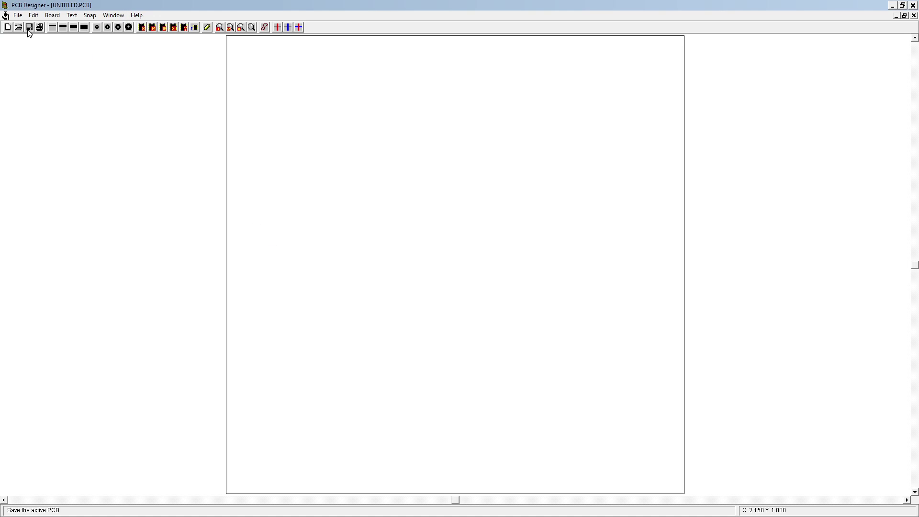
pyautogui.click(913, 5)
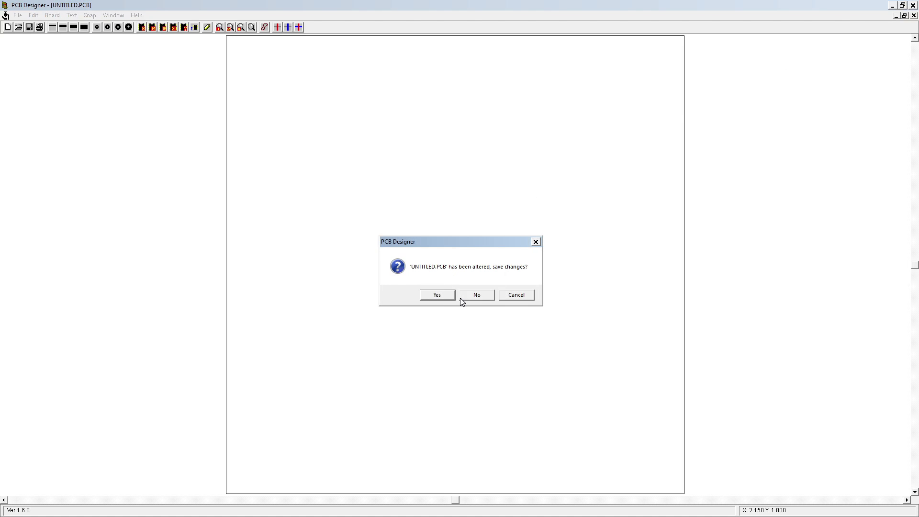
pyautogui.click(513, 295)
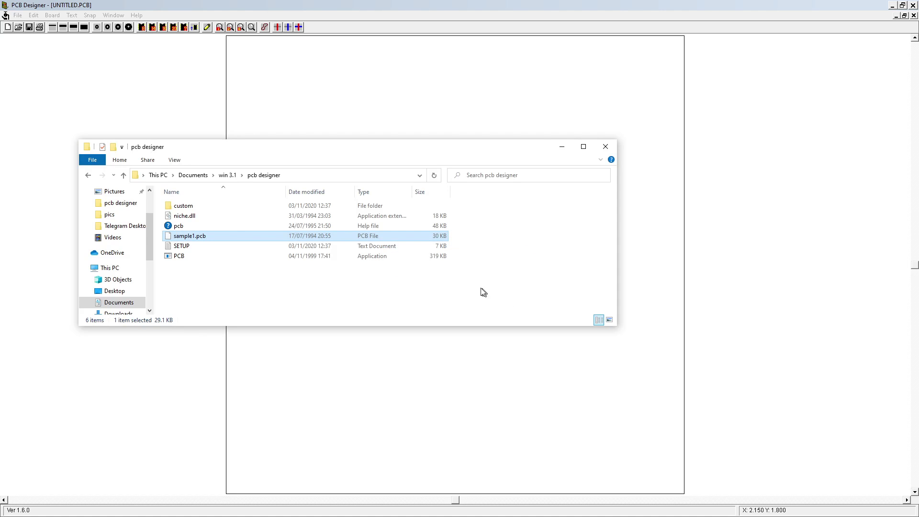
pyautogui.click(507, 100)
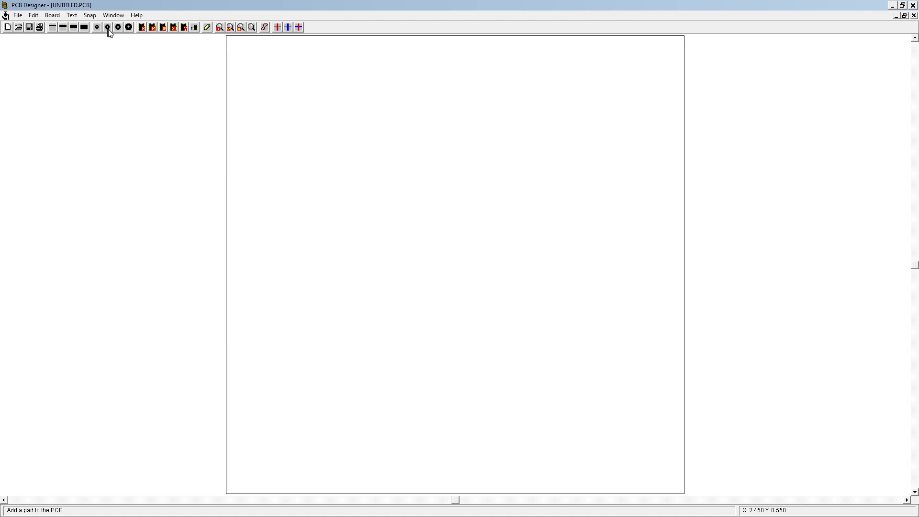
# Place two of the largest pads on the left half of the blank board, one about 0.85 directly below the other
pyautogui.click(129, 28)
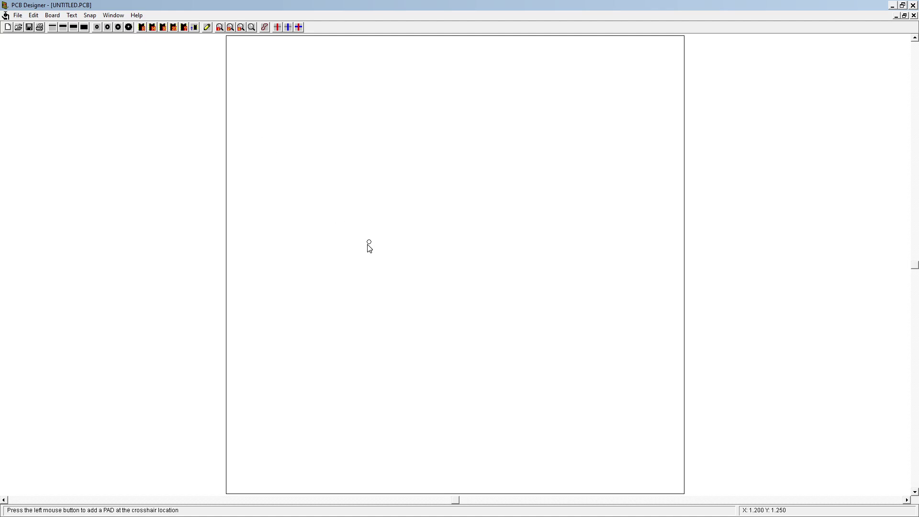
pyautogui.click(324, 190)
pyautogui.click(324, 288)
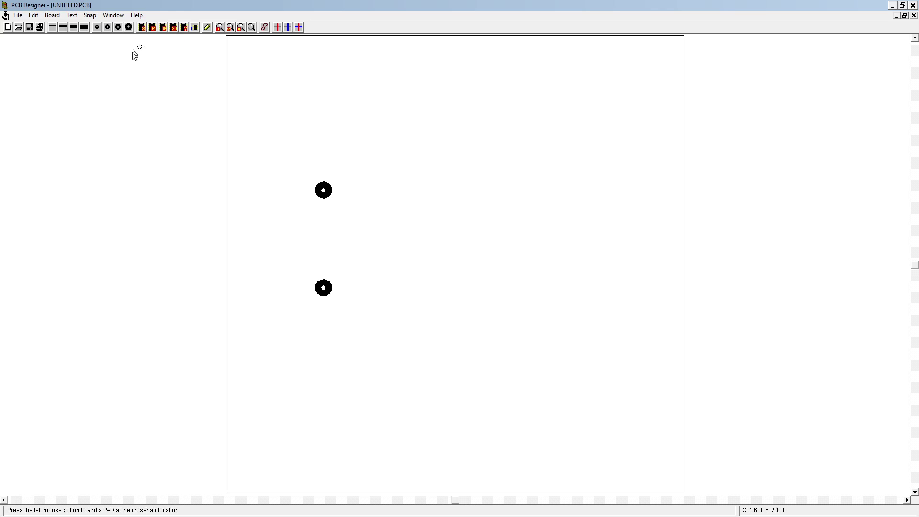
# Draw a widest-size track from the upper pad, about 0.65 up, 1.75 to the right and 0.65 back down, and end it there
pyautogui.click(83, 28)
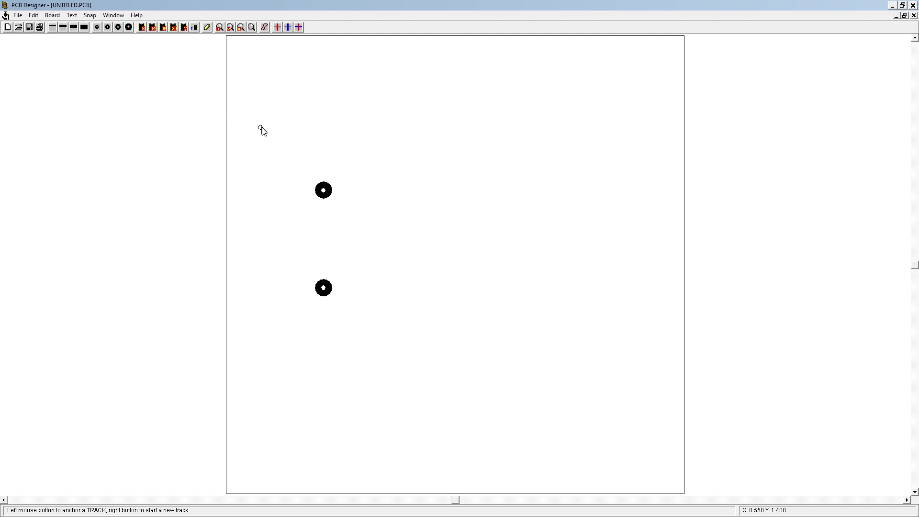
pyautogui.click(323, 191)
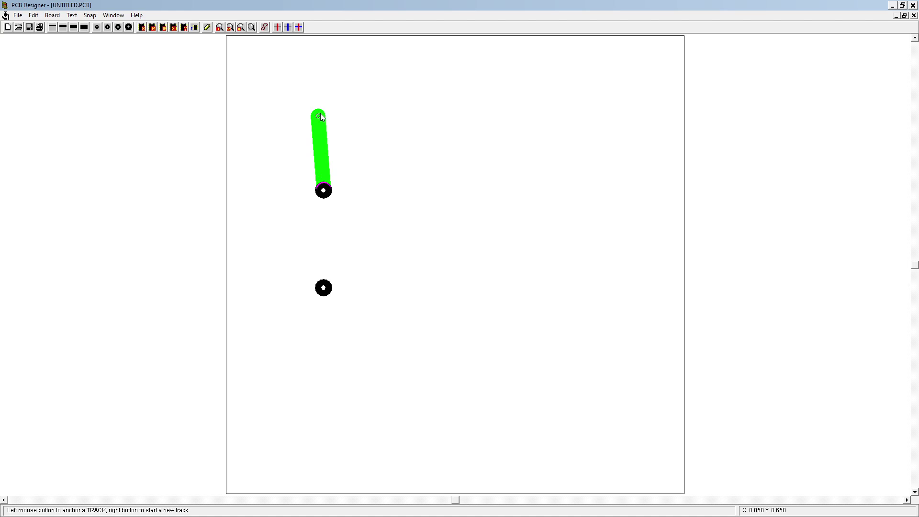
pyautogui.click(323, 115)
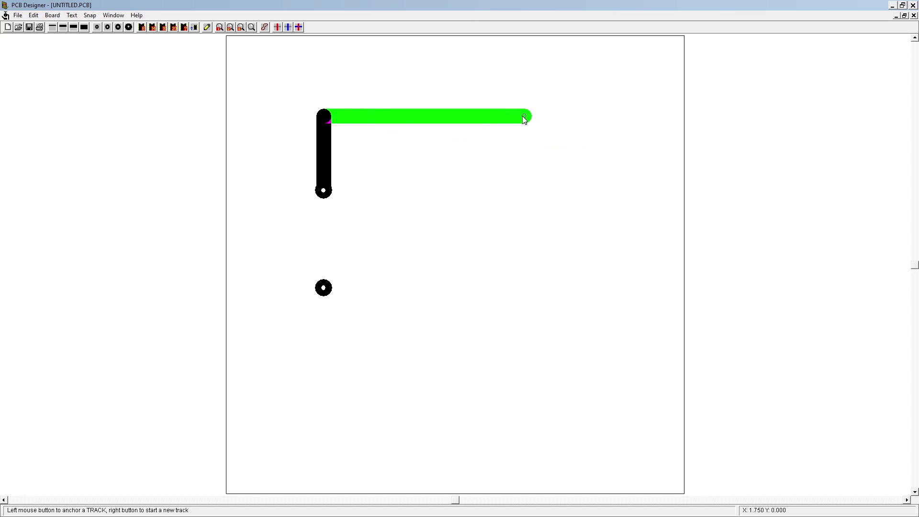
pyautogui.click(524, 117)
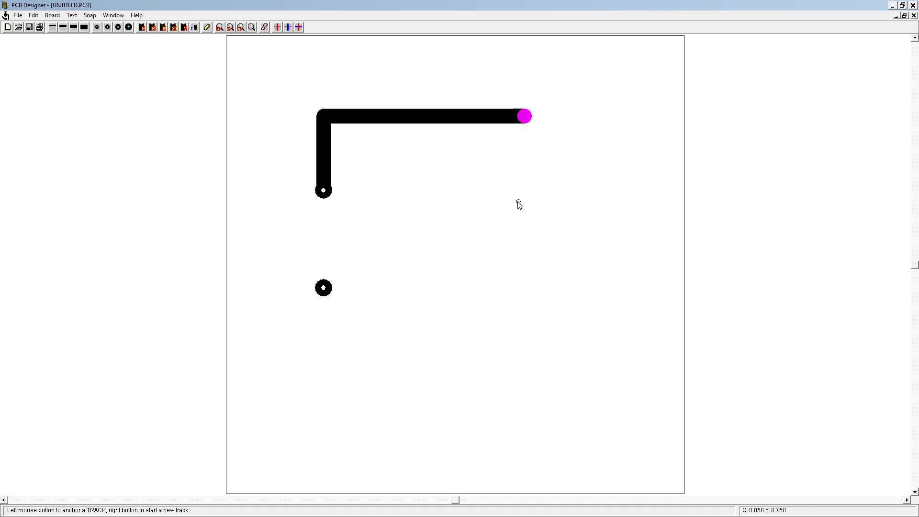
pyautogui.click(525, 190)
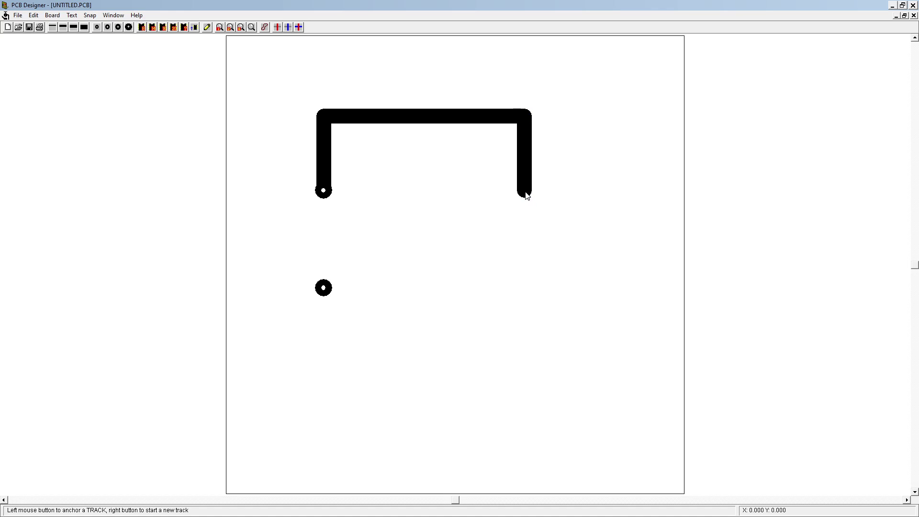
pyautogui.rightClick(522, 232)
# Place a largest-size pad on the track's free end and another about 0.85 below it, level with the lower left pad
pyautogui.click(129, 27)
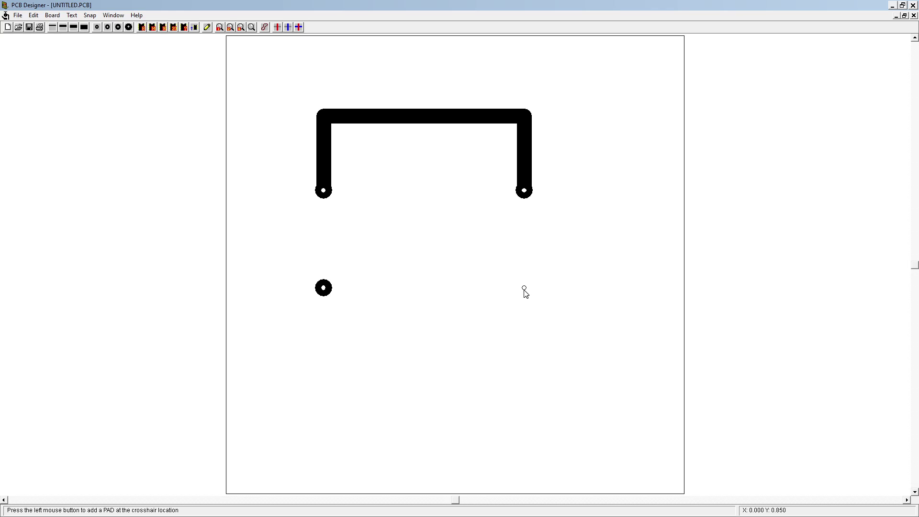
pyautogui.click(526, 289)
pyautogui.click(73, 18)
pyautogui.moveTo(62, 19)
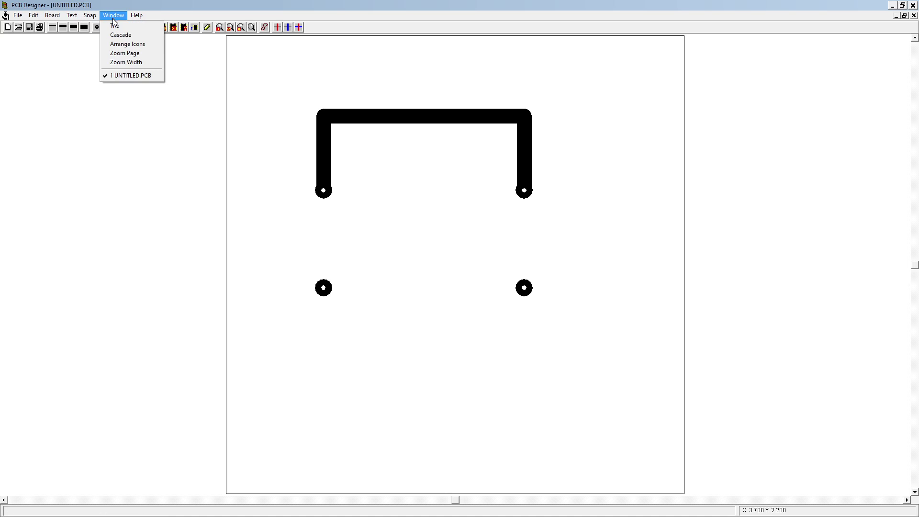
pyautogui.moveTo(140, 18)
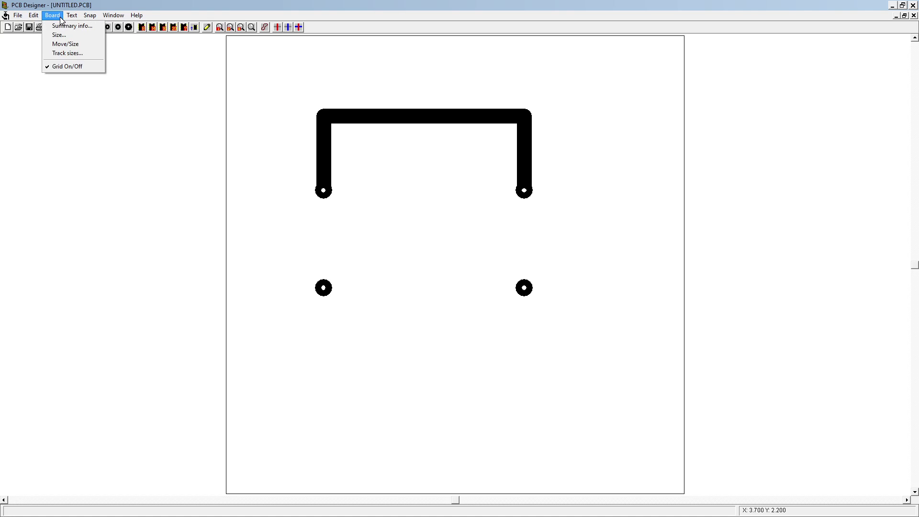
pyautogui.click(59, 25)
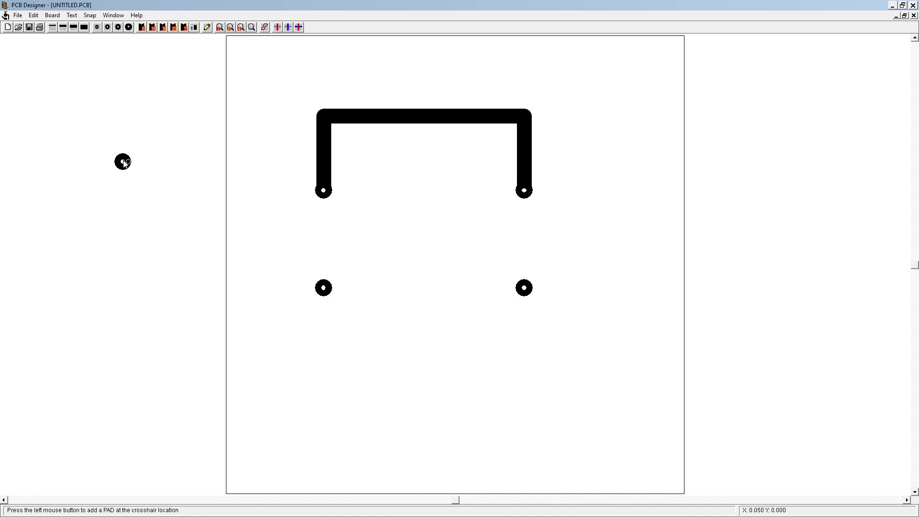
# Mark the stray pads outside the board's left edge with a custom selection and delete them
pyautogui.click(128, 162)
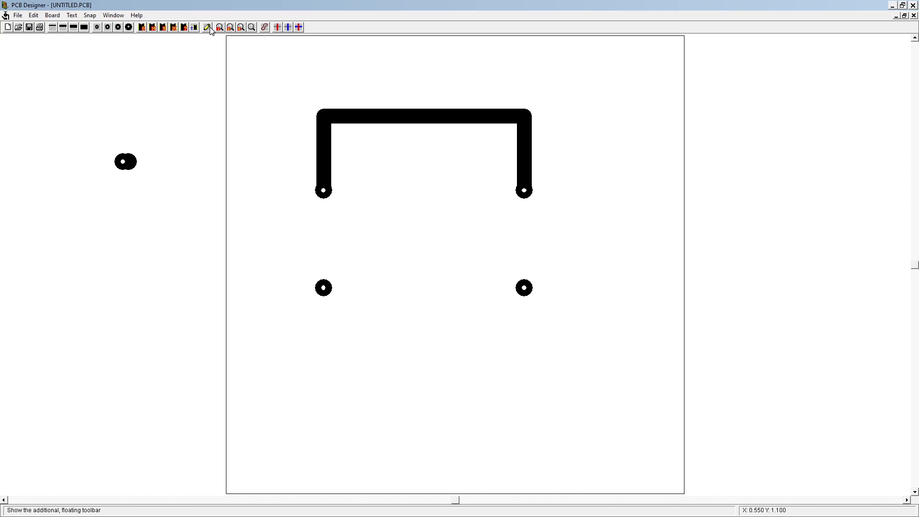
pyautogui.click(264, 31)
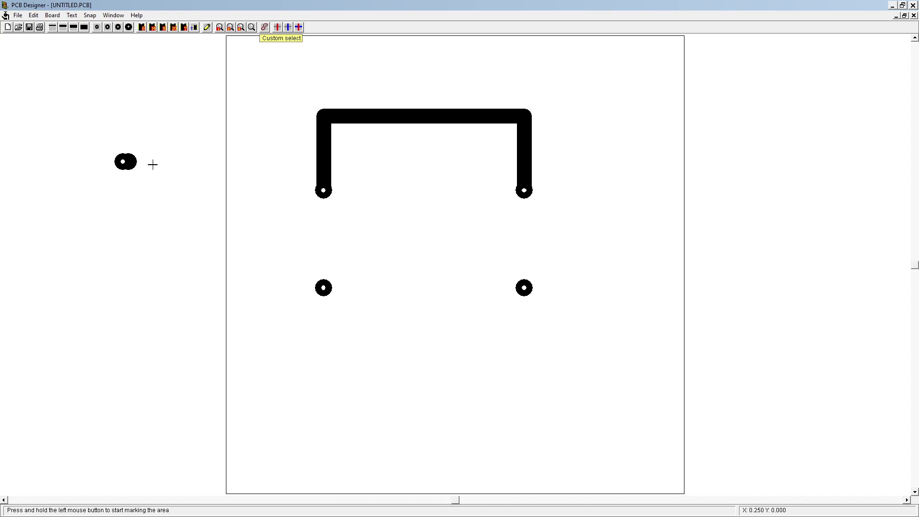
pyautogui.moveTo(151, 172); pyautogui.dragTo(91, 139)
pyautogui.press('Delete')
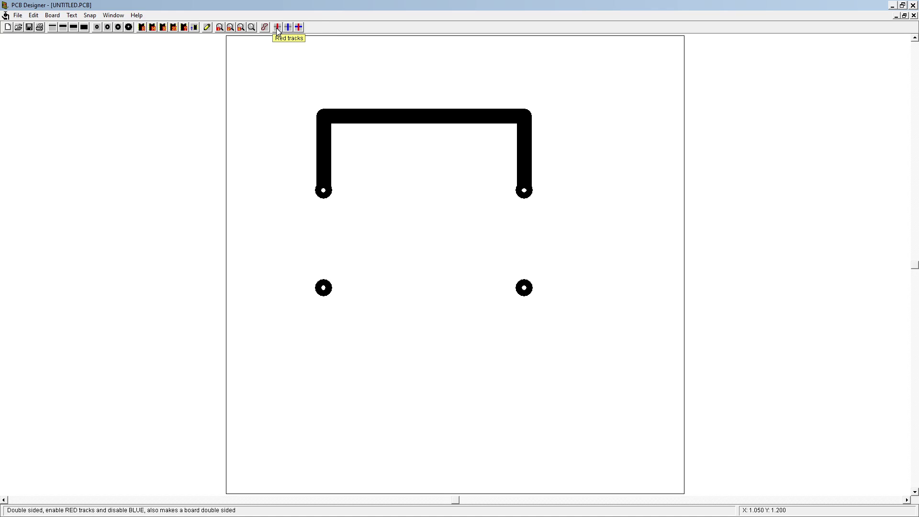
# Try to enable both red and blue tracks, leave the board single sided, and minimize the pcb designer folder window
pyautogui.click(300, 28)
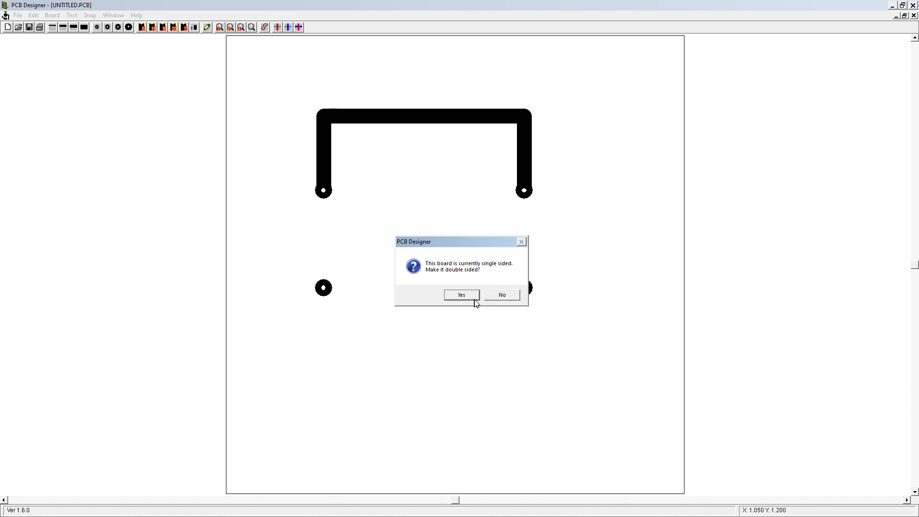
pyautogui.hotkey('alt', 'Tab')
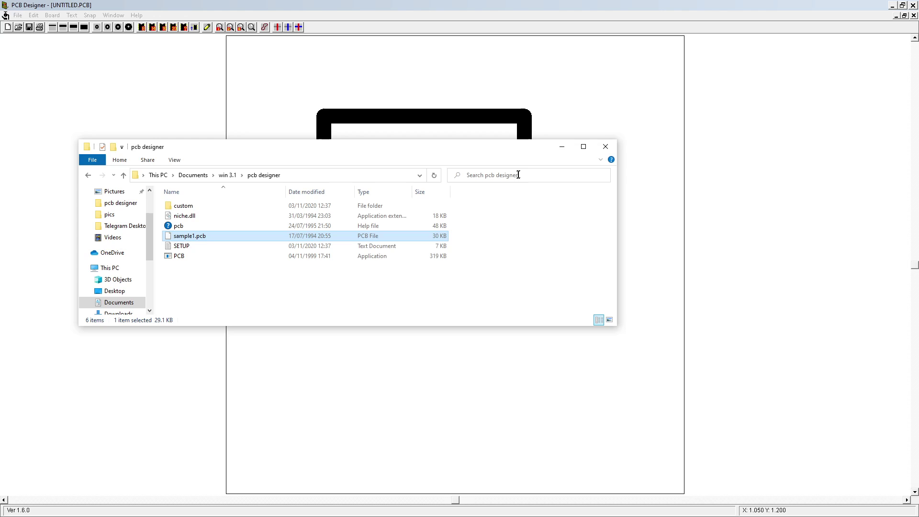
pyautogui.click(564, 147)
# Connect the two lower pads with a straight horizontal track of the widest size
pyautogui.click(324, 288)
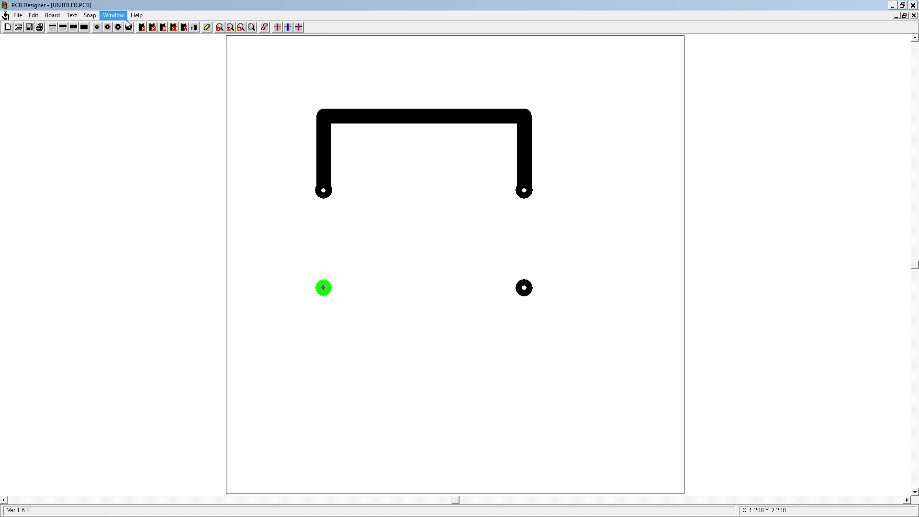
pyautogui.click(83, 28)
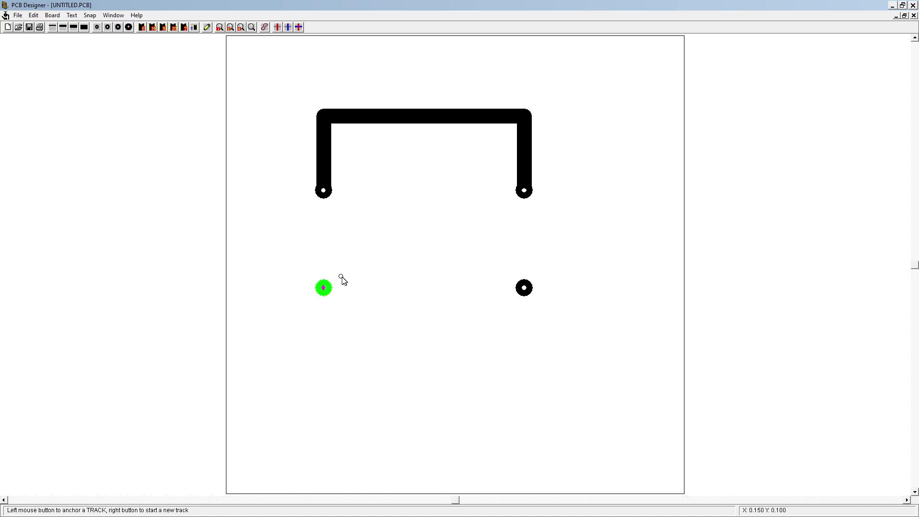
pyautogui.click(524, 289)
pyautogui.rightClick(474, 331)
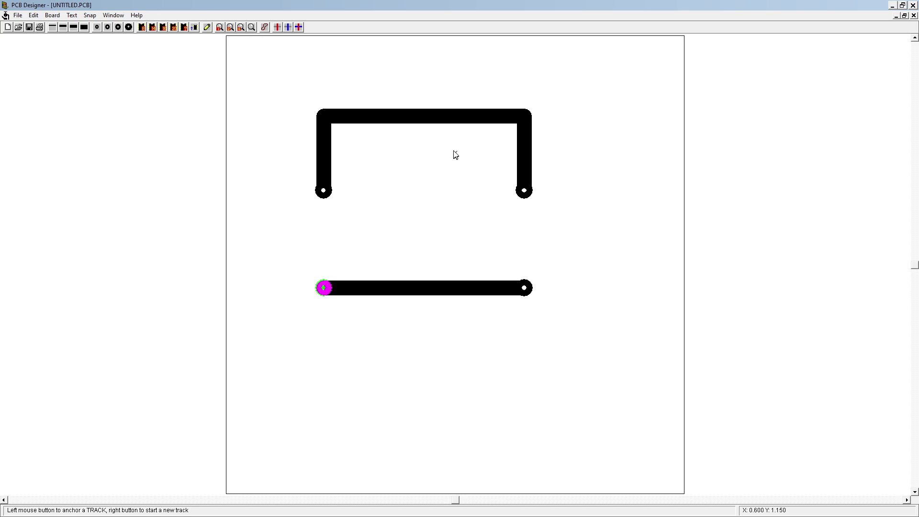
# Mark the upper track joining the two upper pads with a custom selection and delete it
pyautogui.click(418, 118)
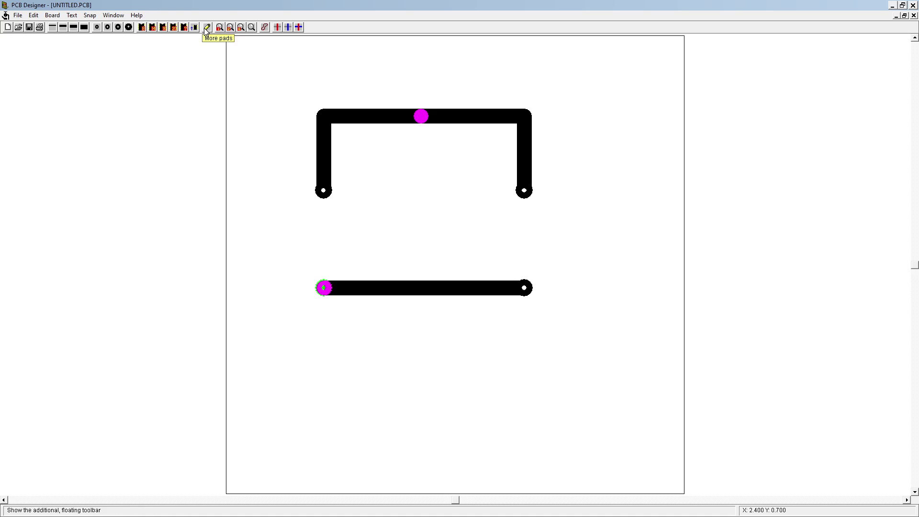
pyautogui.click(264, 27)
pyautogui.moveTo(370, 86); pyautogui.dragTo(464, 151)
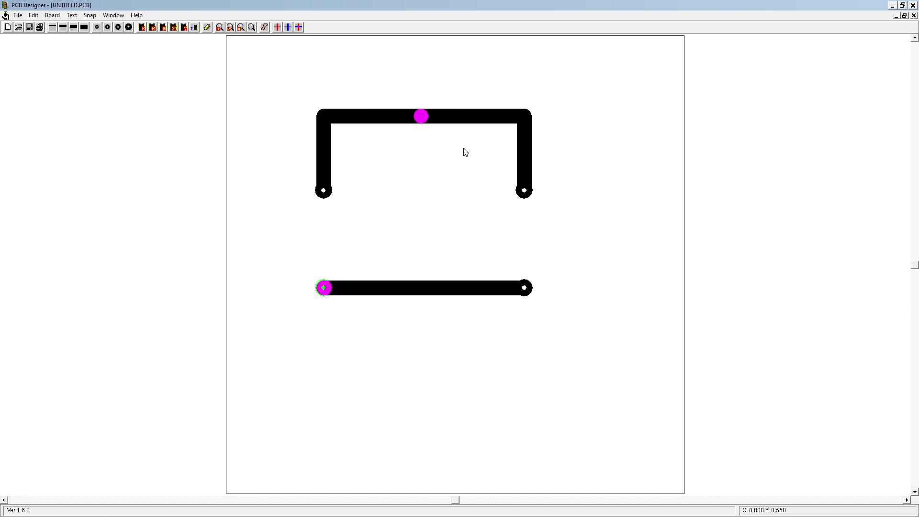
pyautogui.press('Delete')
pyautogui.click(266, 27)
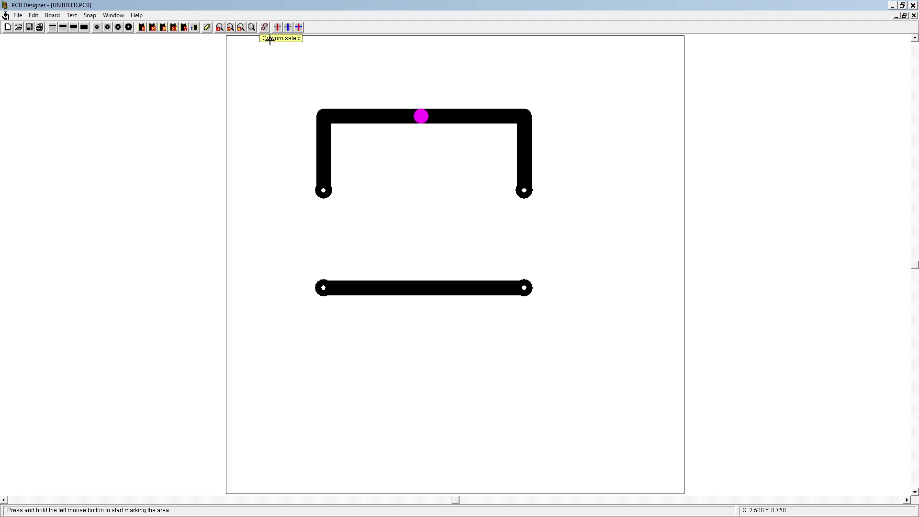
pyautogui.moveTo(293, 90)
pyautogui.mouseDown()
pyautogui.moveTo(553, 145)
pyautogui.moveTo(581, 141)
pyautogui.mouseUp()
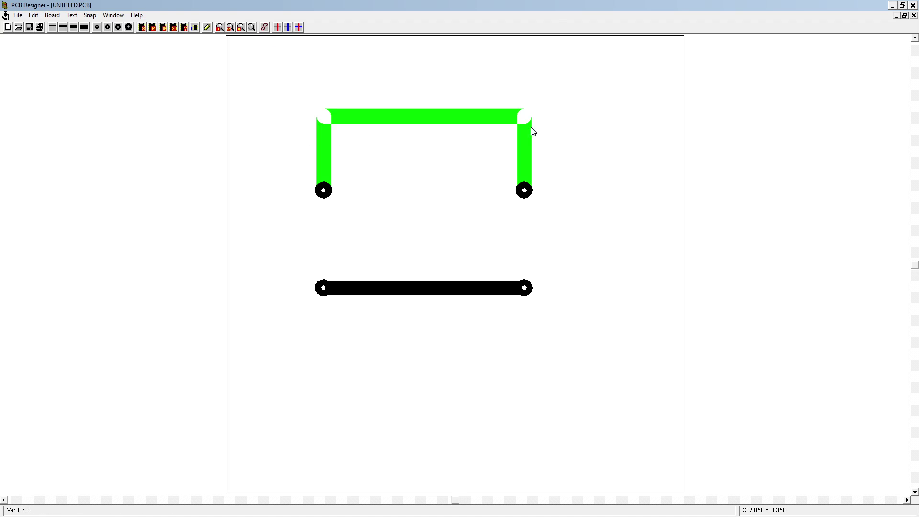
pyautogui.press('Delete')
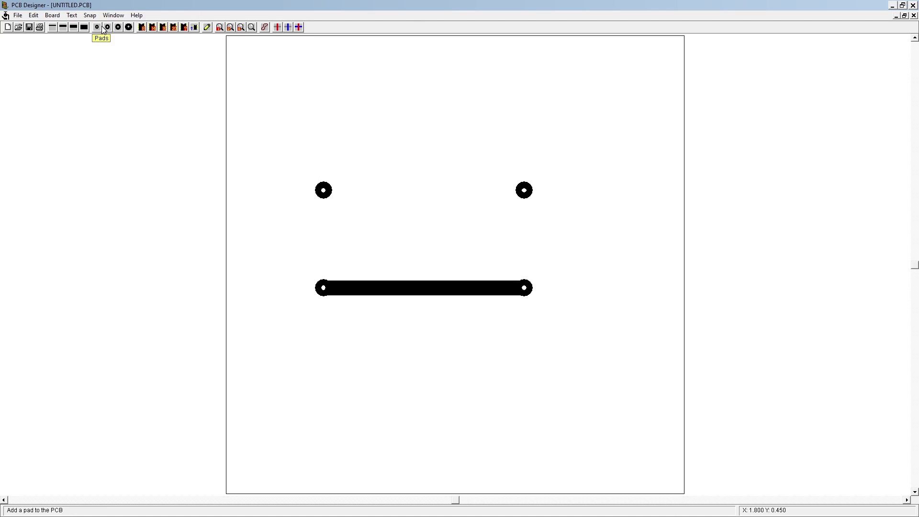
# Place two largest-size pads side by side at the same height, above and between the two upper pads
pyautogui.click(130, 27)
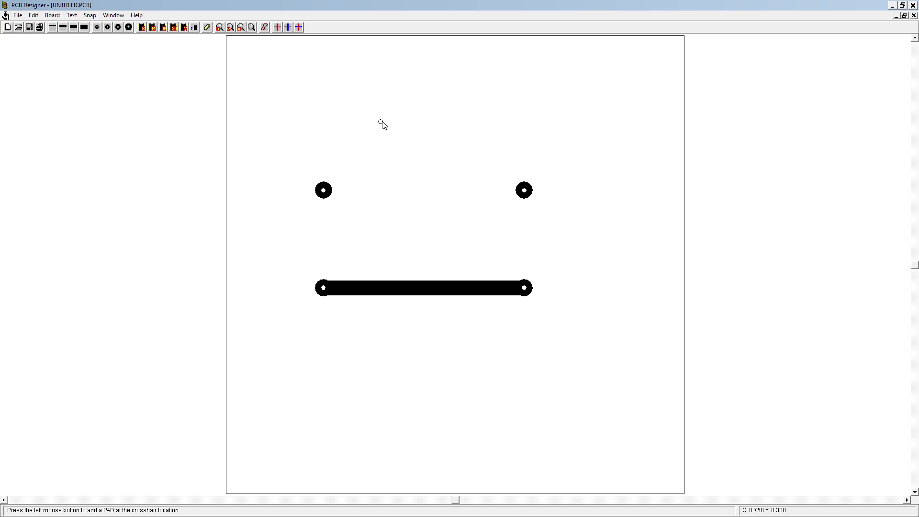
pyautogui.click(381, 122)
pyautogui.click(450, 122)
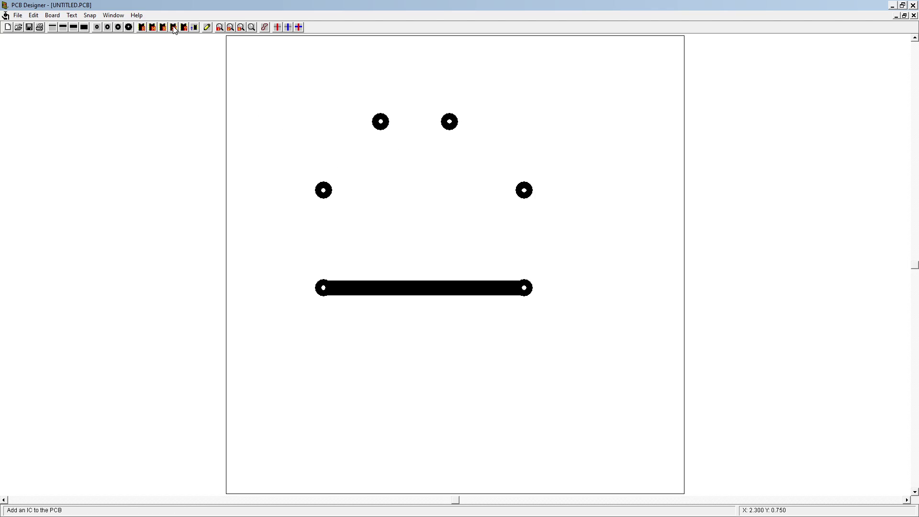
# Draw a widest-size L-shaped track from the upper left outer pad straight up and across to the left one of the new pads
pyautogui.click(84, 27)
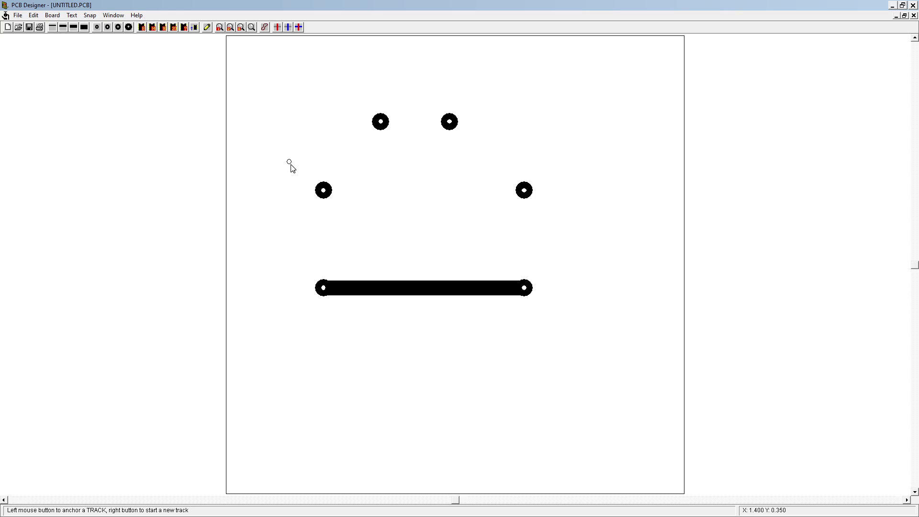
pyautogui.click(325, 192)
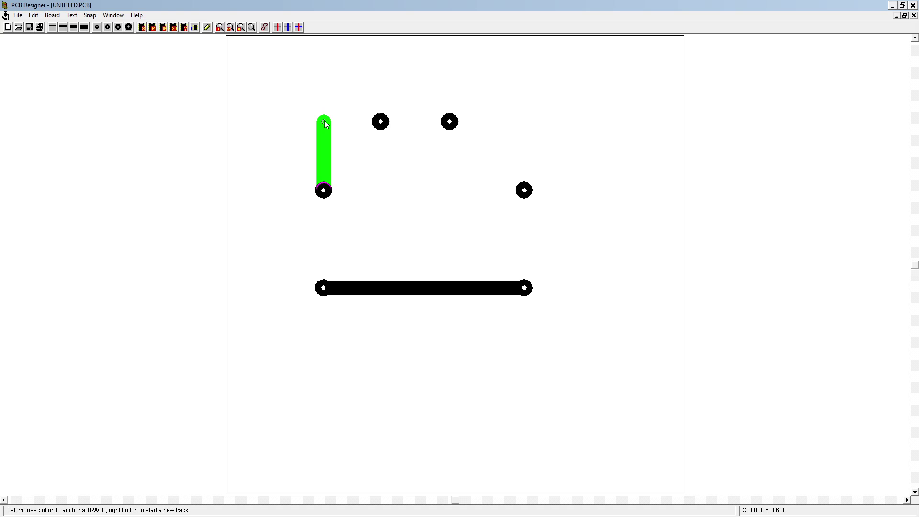
pyautogui.click(324, 120)
pyautogui.click(381, 122)
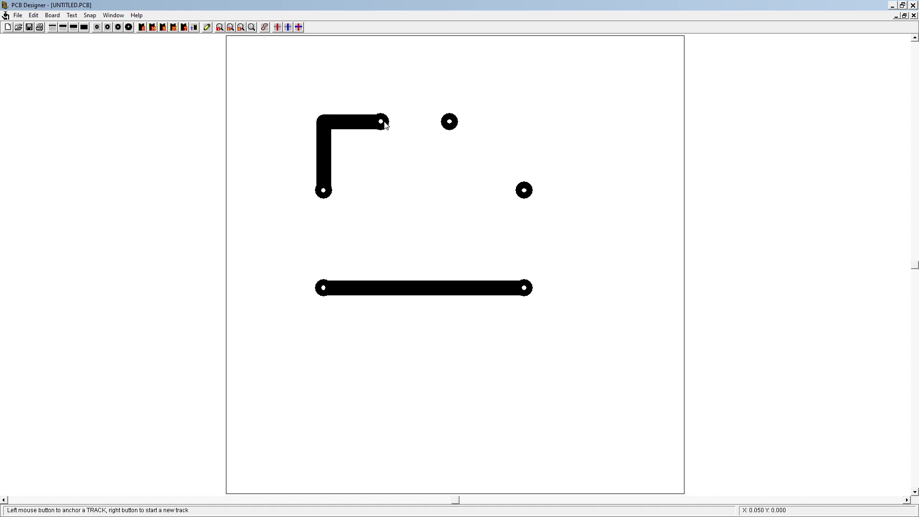
# Draw a matching L-shaped track from the right one of the new pads across and straight down to the right outer pad
pyautogui.click(450, 121)
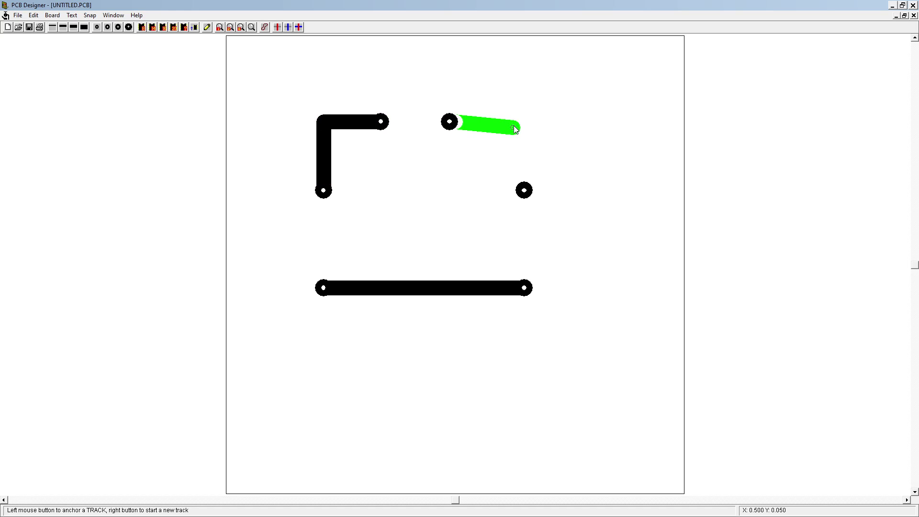
pyautogui.click(525, 122)
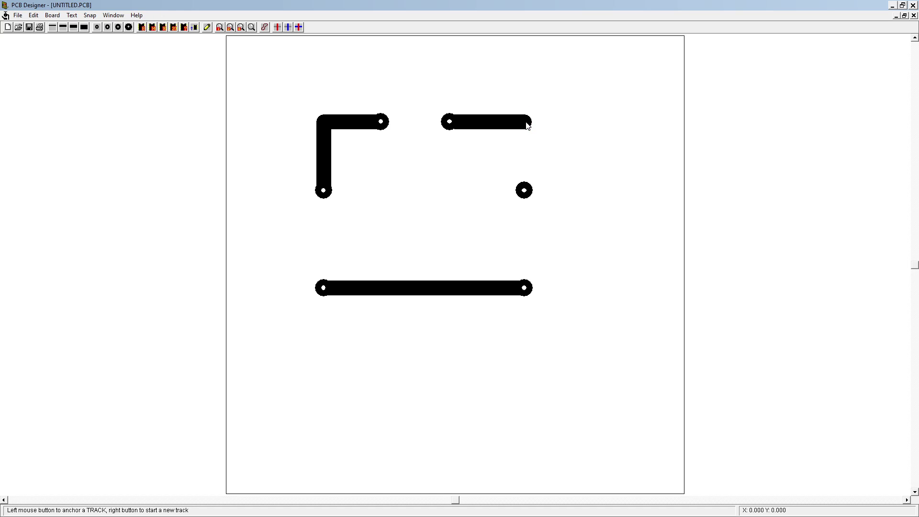
pyautogui.click(524, 190)
pyautogui.rightClick(525, 189)
# Make the board double sided with both track types and switch to blue tracks only
pyautogui.click(299, 27)
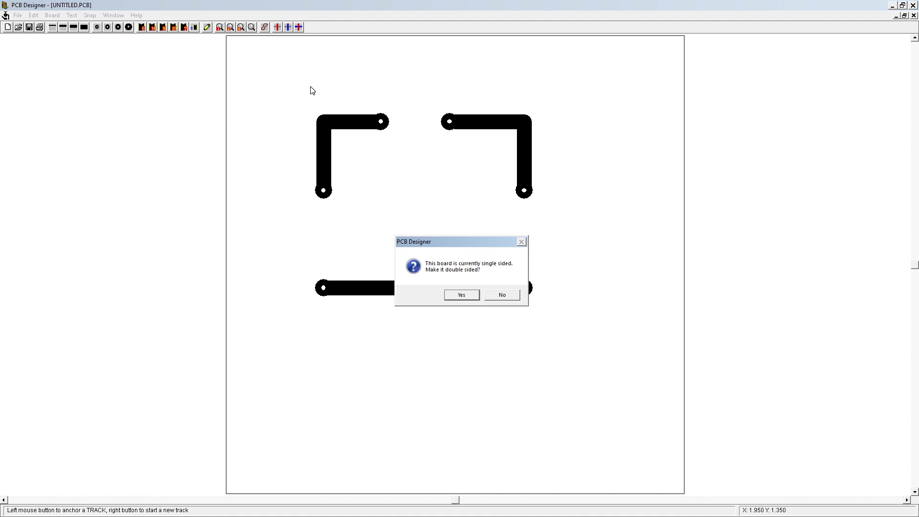
pyautogui.click(463, 295)
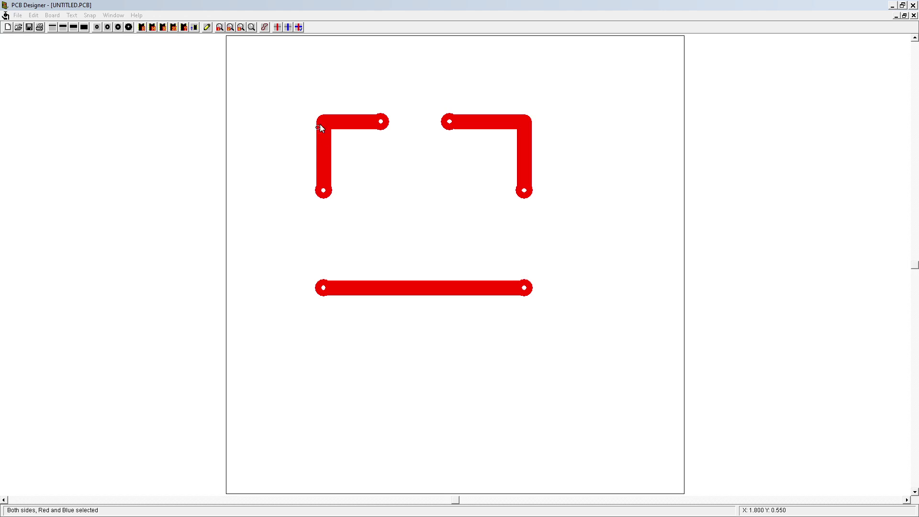
pyautogui.click(288, 28)
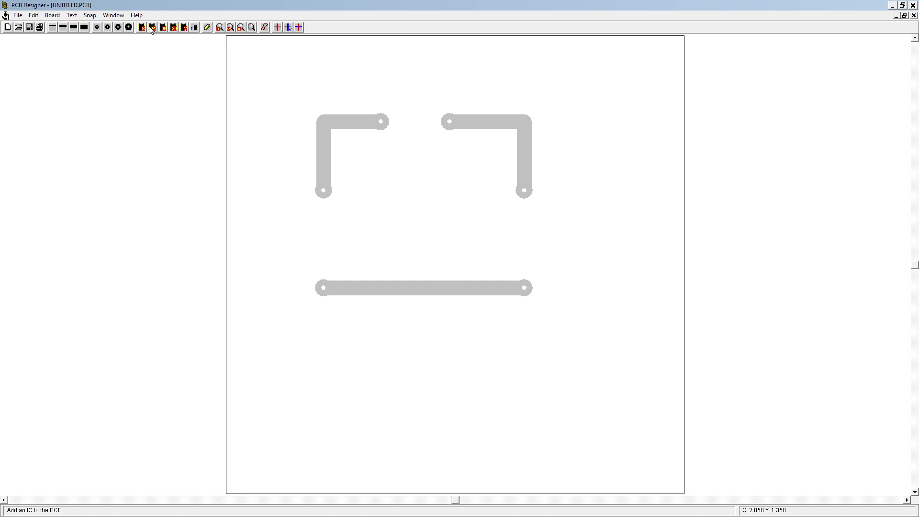
# Add the text "switch" between the two top pads and dismiss the extra text entry
pyautogui.click(71, 15)
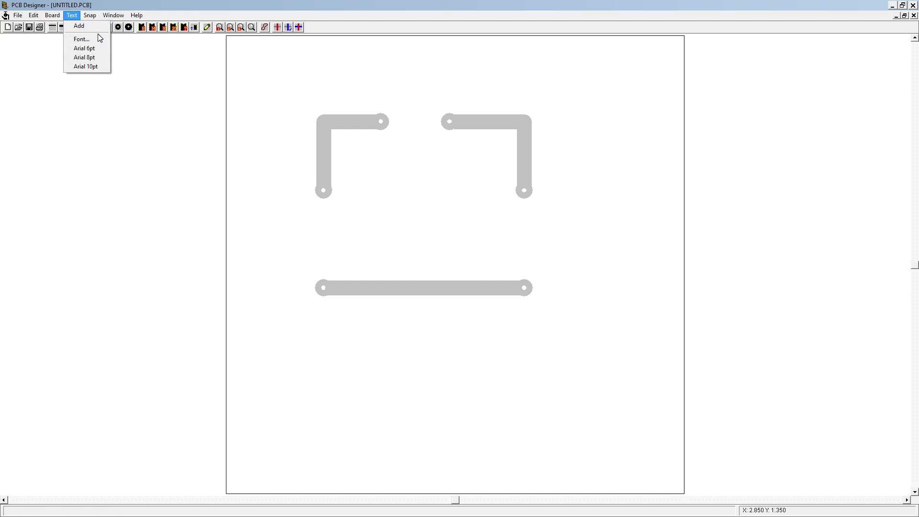
pyautogui.click(81, 25)
pyautogui.click(392, 106)
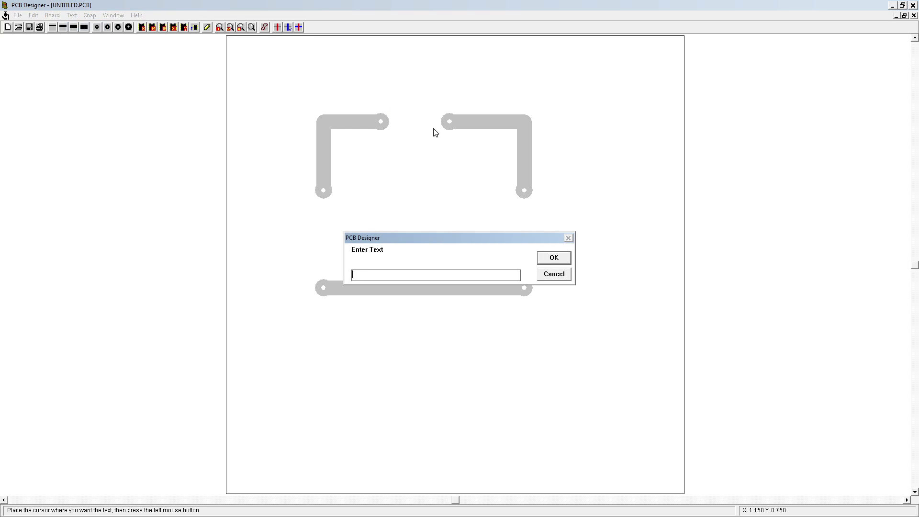
pyautogui.write('switch')
pyautogui.press('Return')
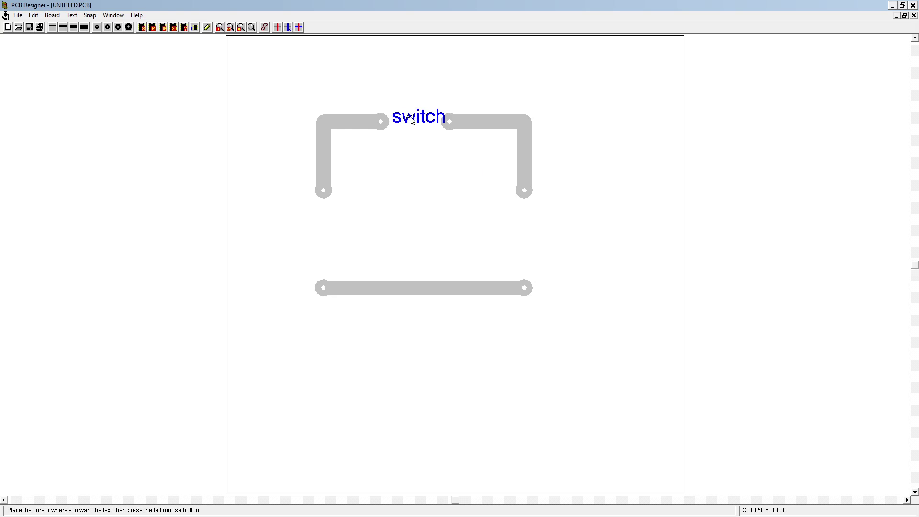
pyautogui.click(408, 131)
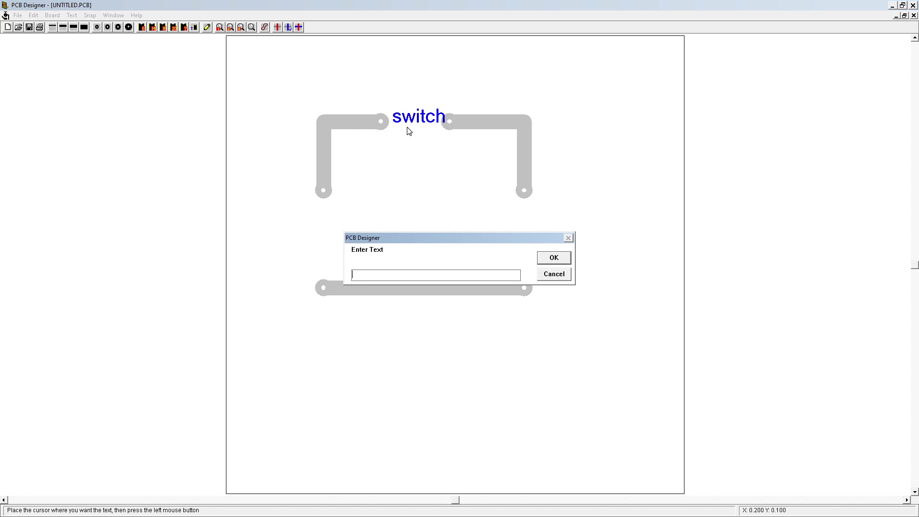
pyautogui.click(564, 277)
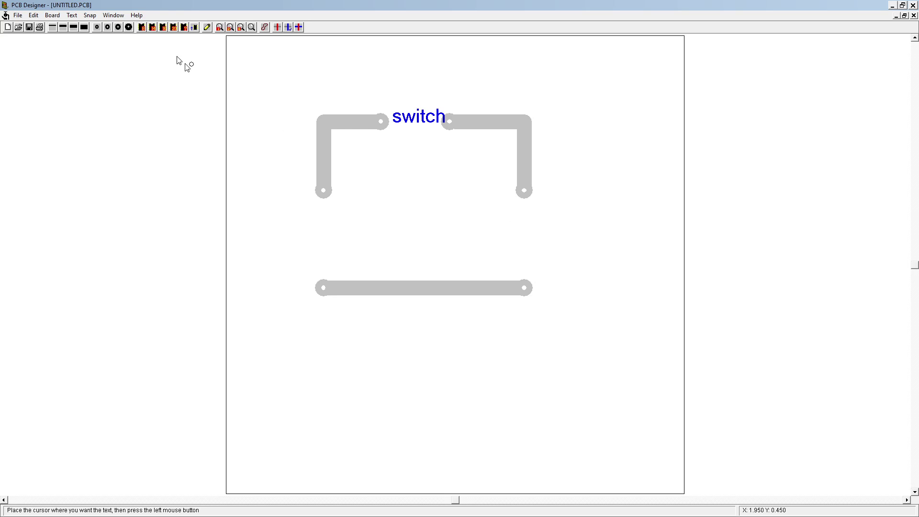
# Label the gap between the right-hand pads "light bulb holder" and the gap between the left-hand pads "DC in"
pyautogui.click(71, 14)
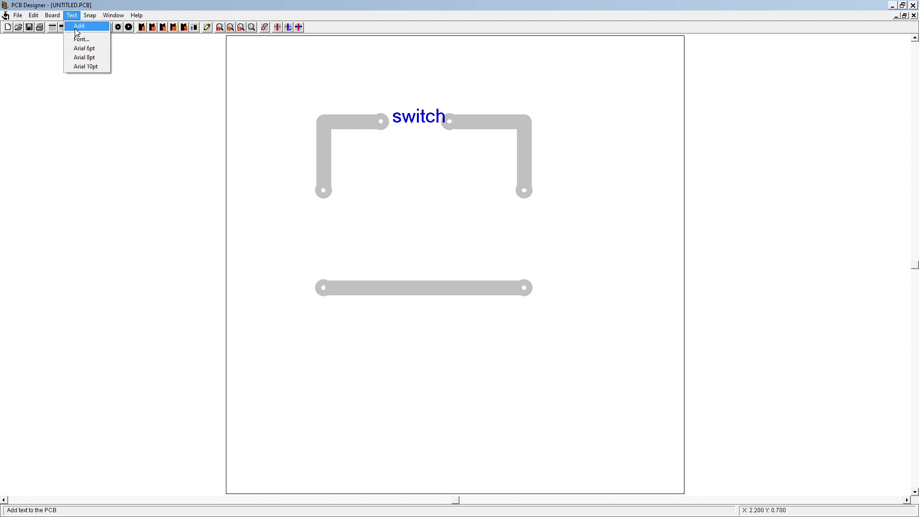
pyautogui.click(76, 28)
pyautogui.click(519, 231)
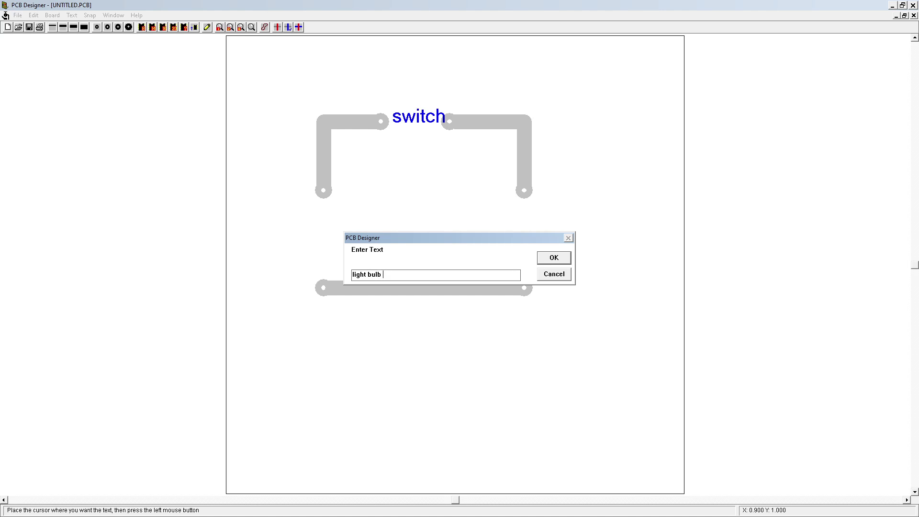
pyautogui.write('light bulb holder')
pyautogui.press('Return')
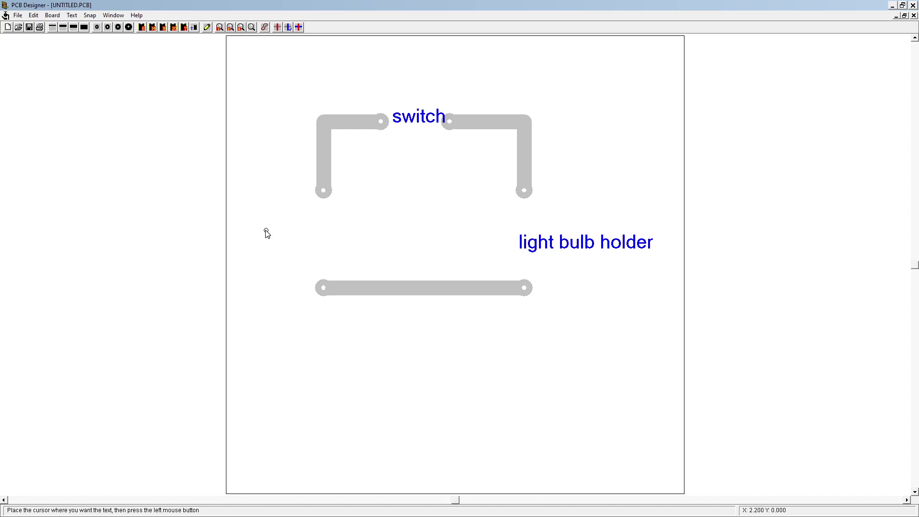
pyautogui.click(318, 248)
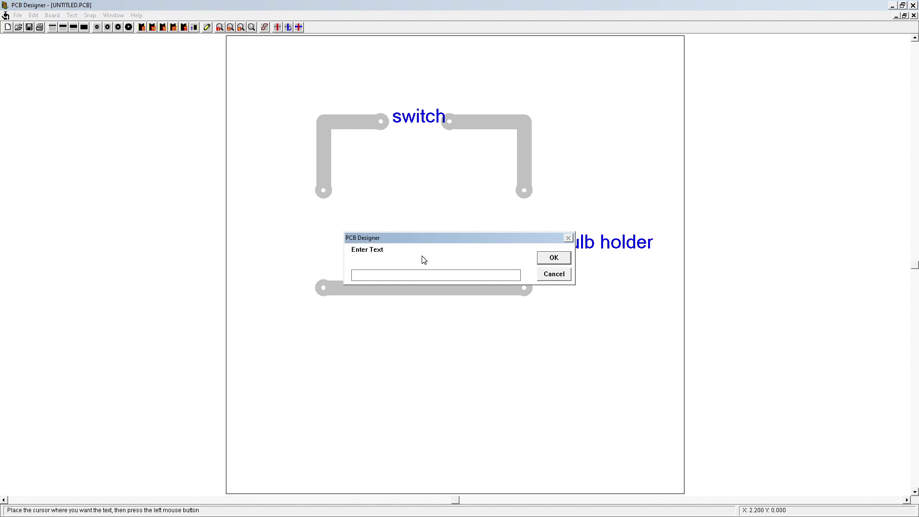
pyautogui.press('Return')
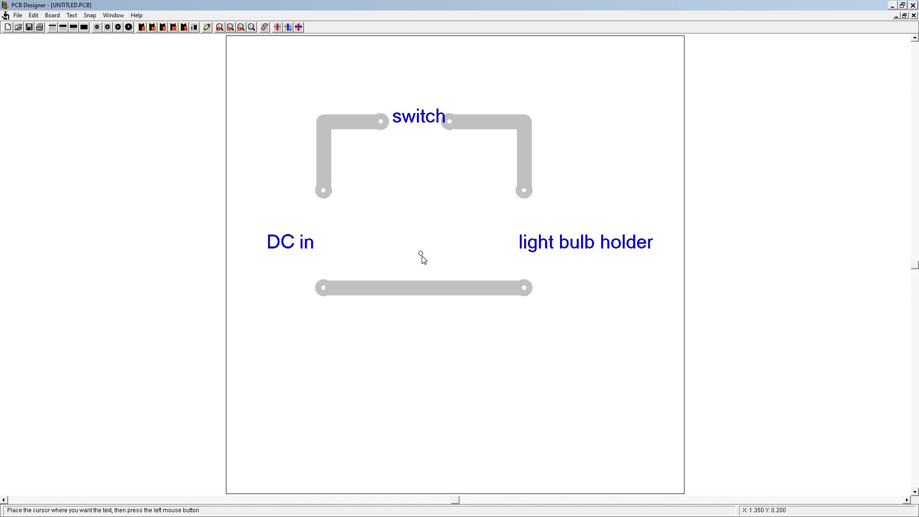
# Switch through the red-only and blue-only track views and enable both track types
pyautogui.click(277, 27)
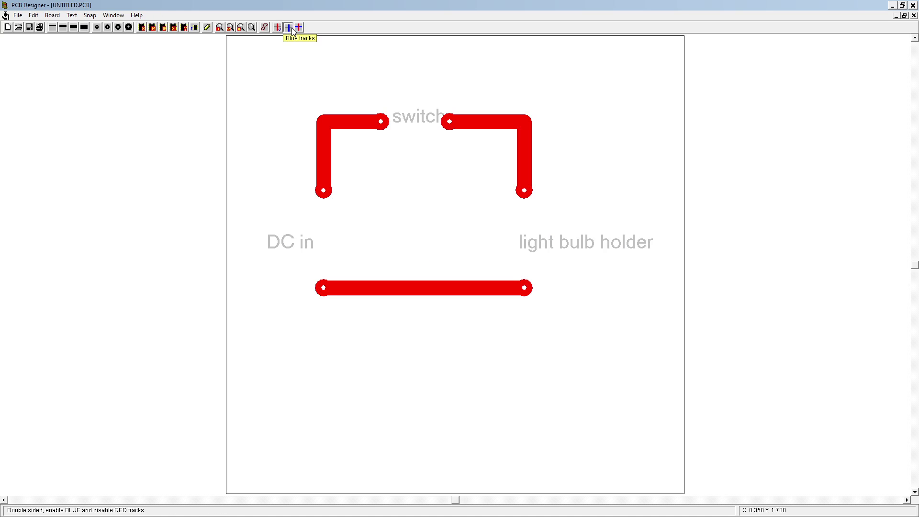
pyautogui.click(288, 27)
pyautogui.click(299, 28)
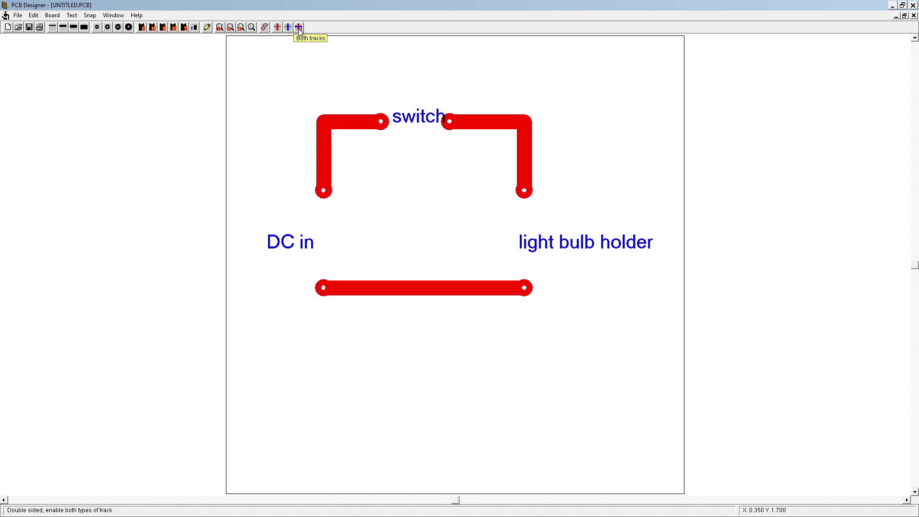
# Save the board as simple.pcb in the PCB Designer folder
pyautogui.click(29, 27)
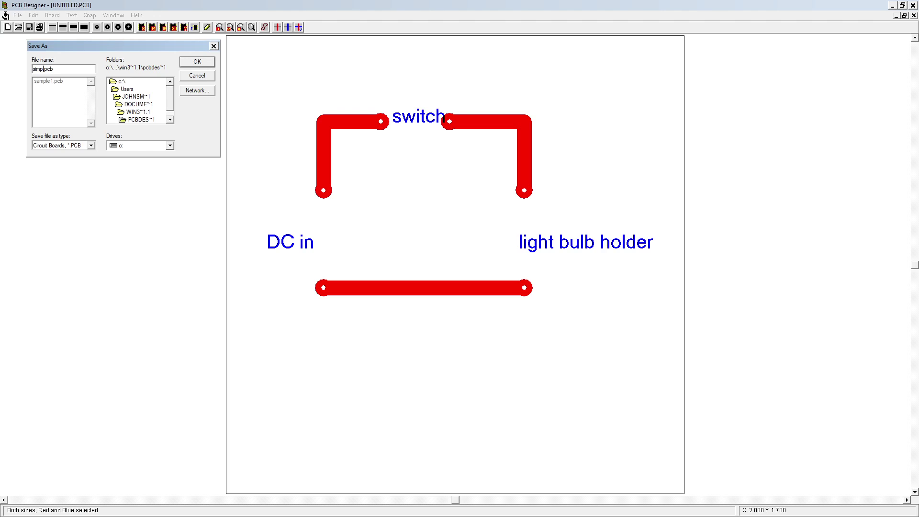
pyautogui.write('le')
pyautogui.press('Return')
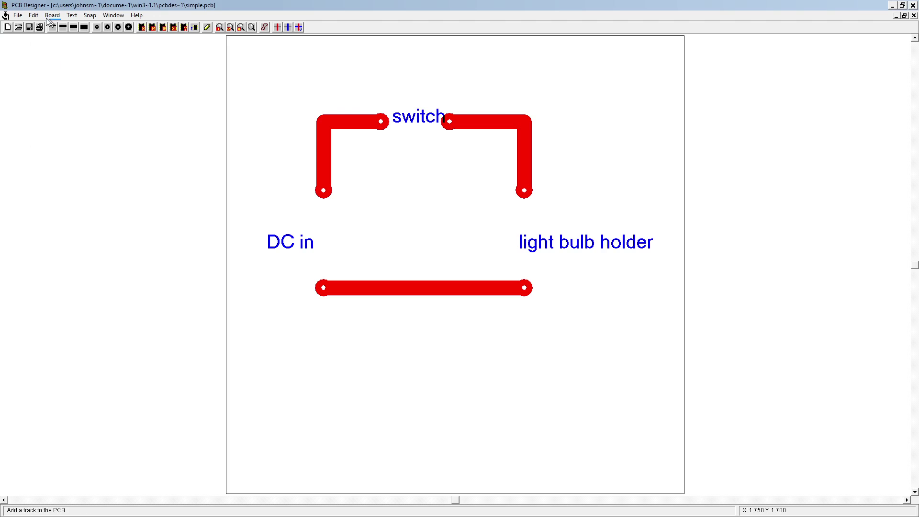
# Open the recently used board sample1.pcb two times in separate windows
pyautogui.click(18, 15)
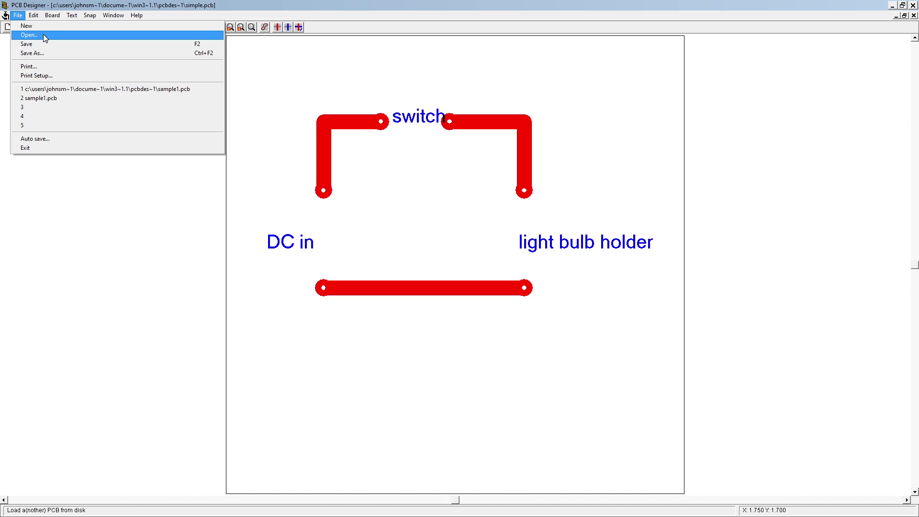
pyautogui.click(45, 98)
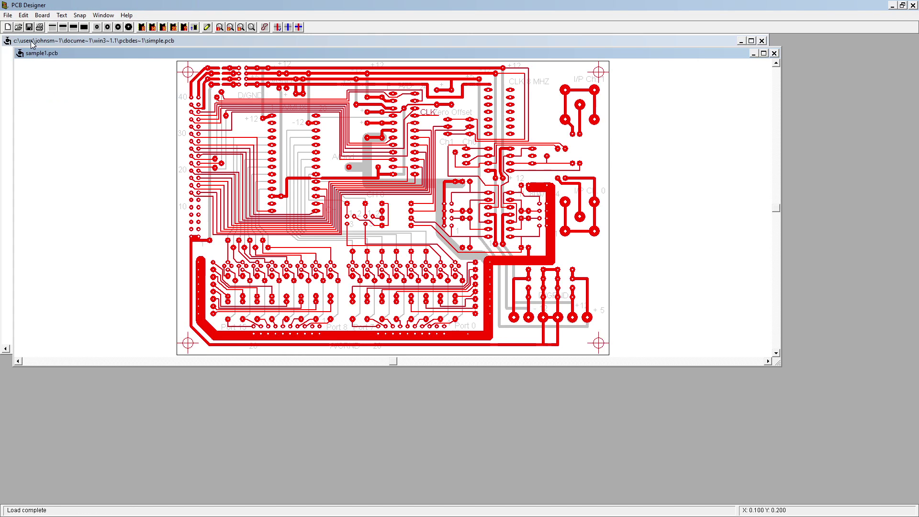
pyautogui.click(8, 15)
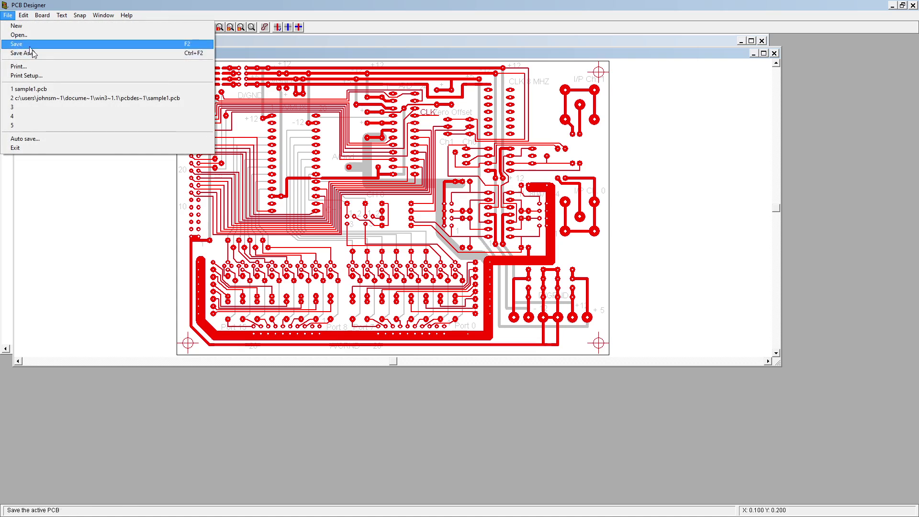
pyautogui.click(33, 89)
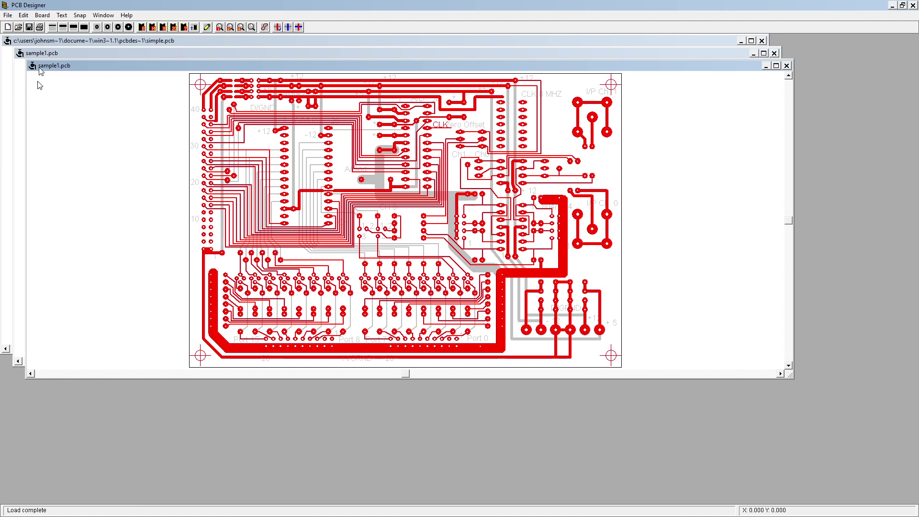
# Open the saved board simple.pcb from the PCB Designer folder
pyautogui.click(8, 16)
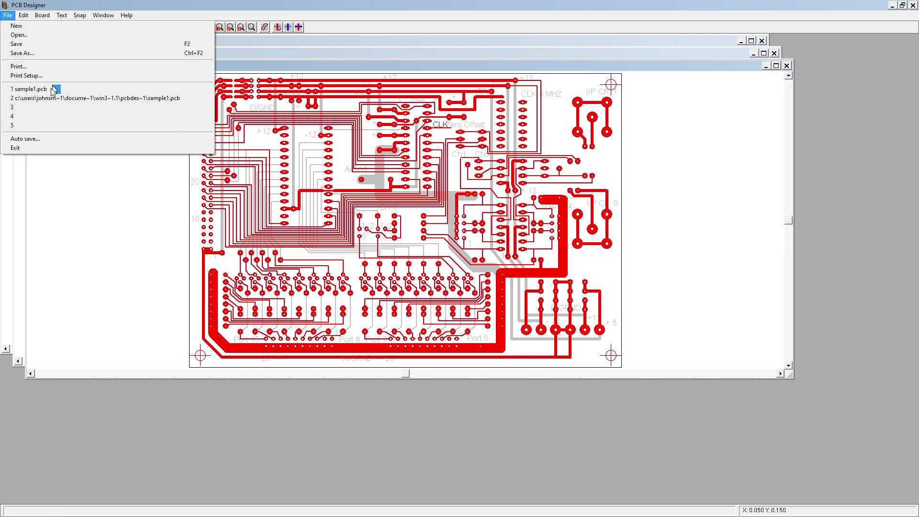
pyautogui.click(33, 37)
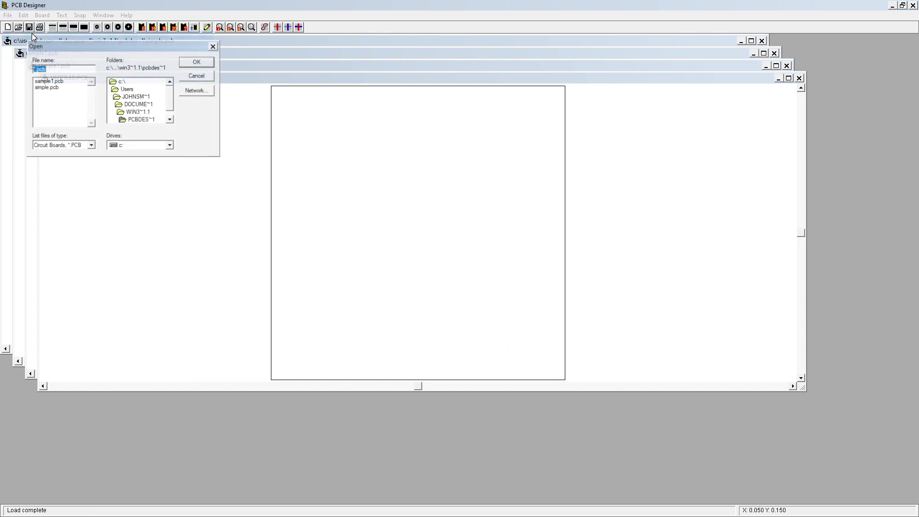
pyautogui.doubleClick(52, 91)
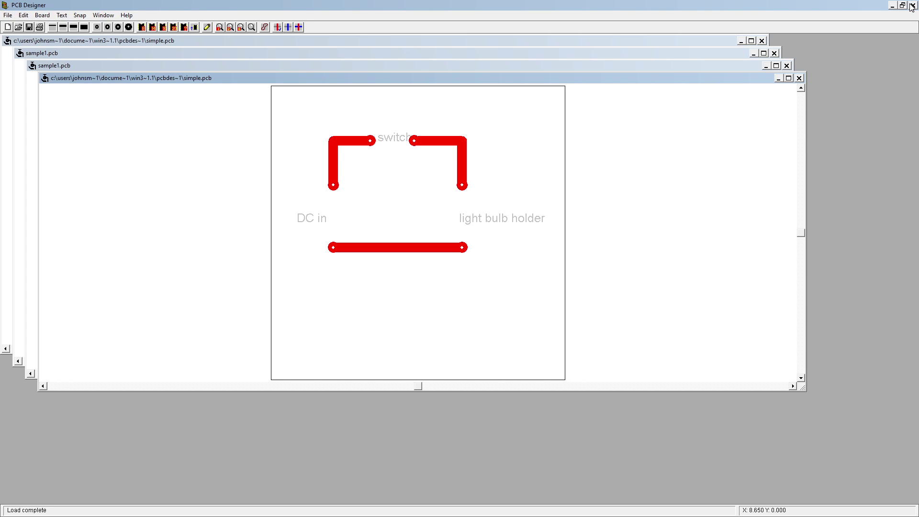
# Switch to the web browser and clear the address of the Otvdm/winevdm page for a new entry
pyautogui.hotkey('alt', 'Tab')
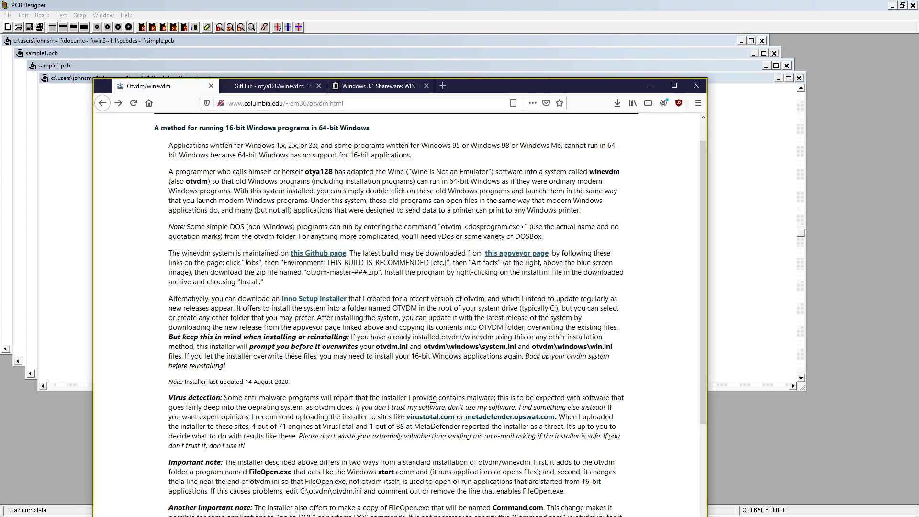
pyautogui.click(389, 102)
pyautogui.press('BackSpace')
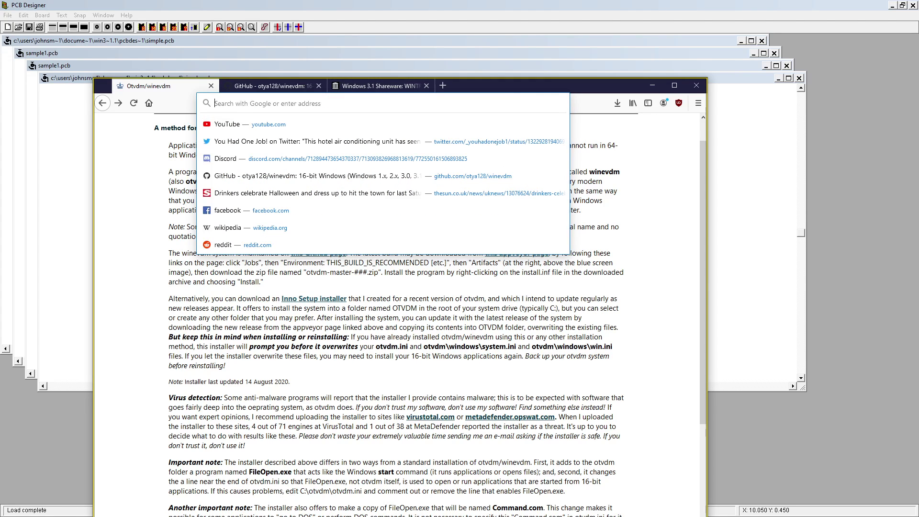